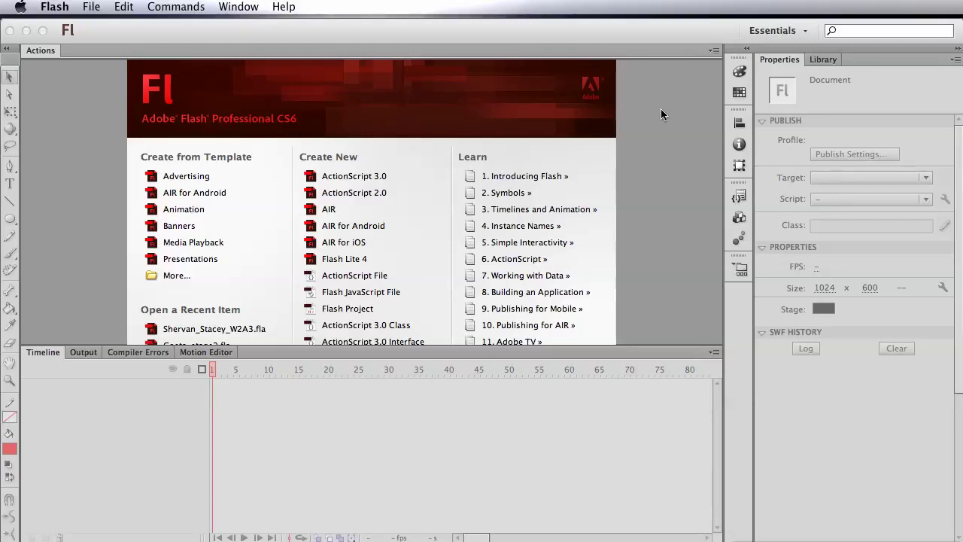
- Create a new blank ActionScript 3.0 document from the Welcome screen
{"action": "left_click", "coordinate": [387, 176]}
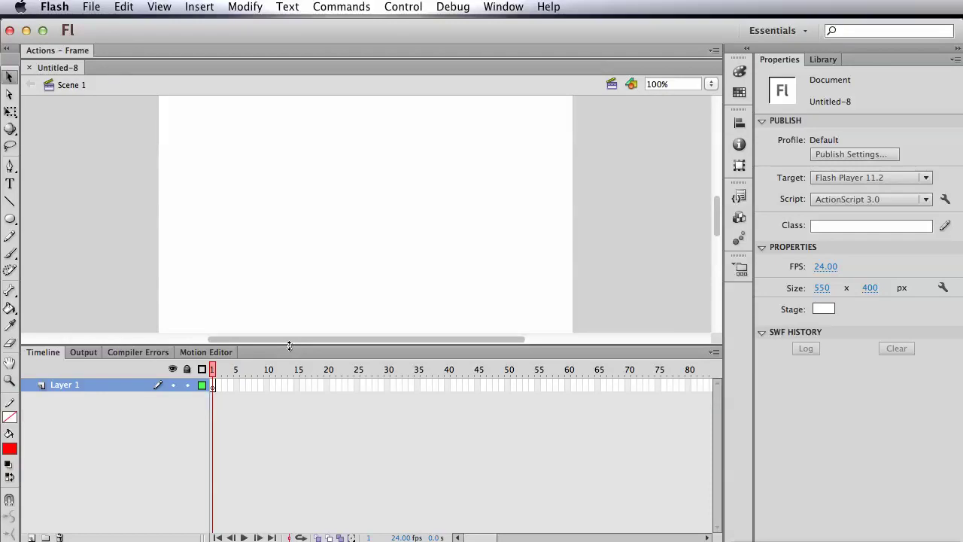
- Enlarge the visible stage area and set the stage background colour to cyan-blue
{"action": "left_click_drag", "start_coordinate": [290, 348], "coordinate": [291, 418]}
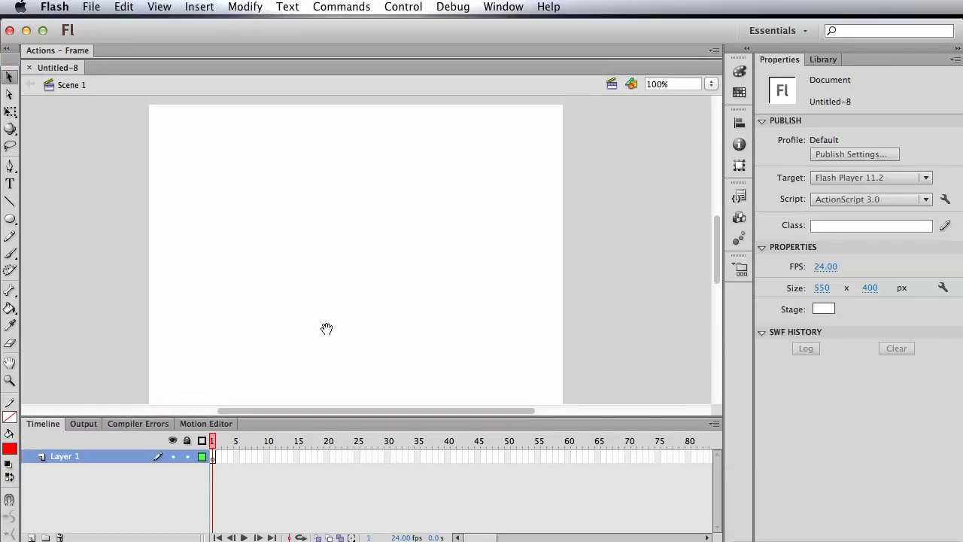
{"action": "left_click", "coordinate": [816, 308]}
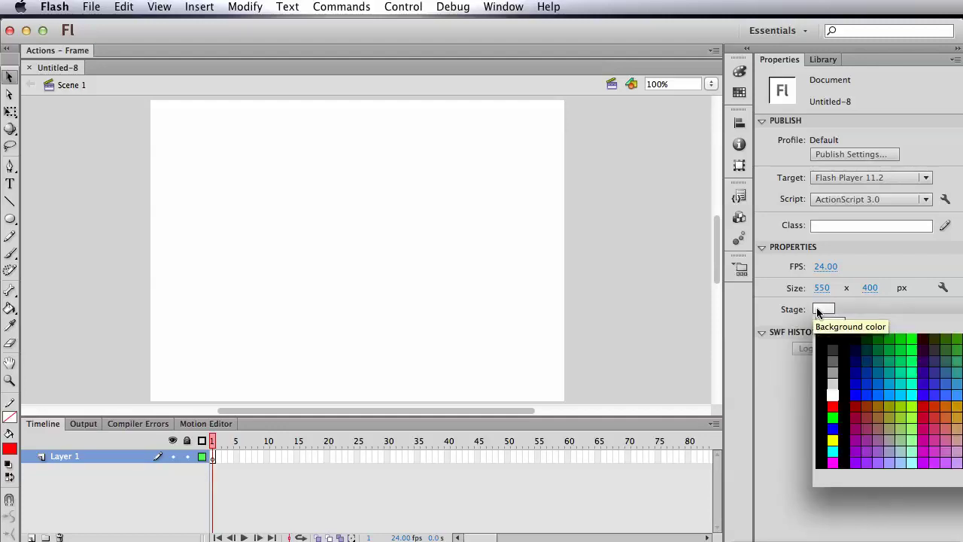
{"action": "left_click", "coordinate": [898, 376]}
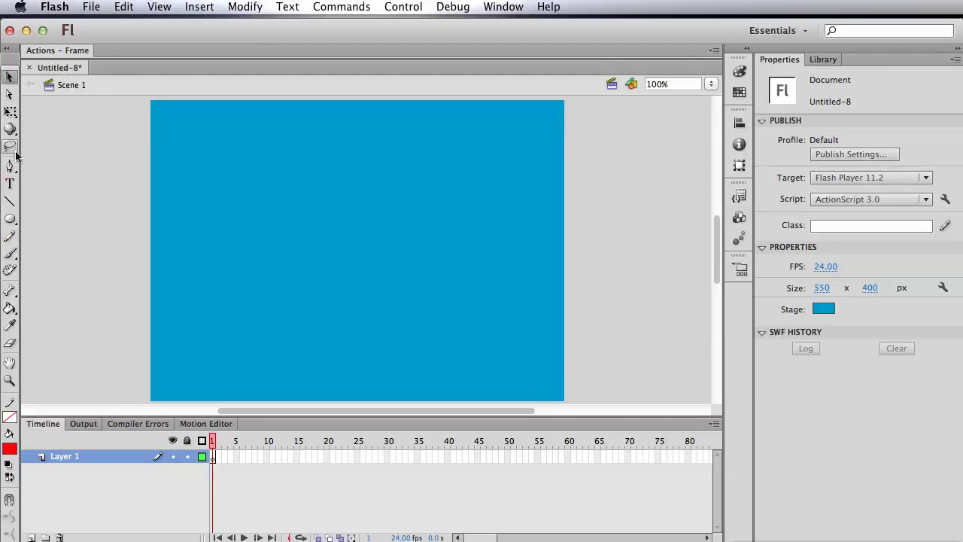
{"action": "left_click", "coordinate": [9, 238]}
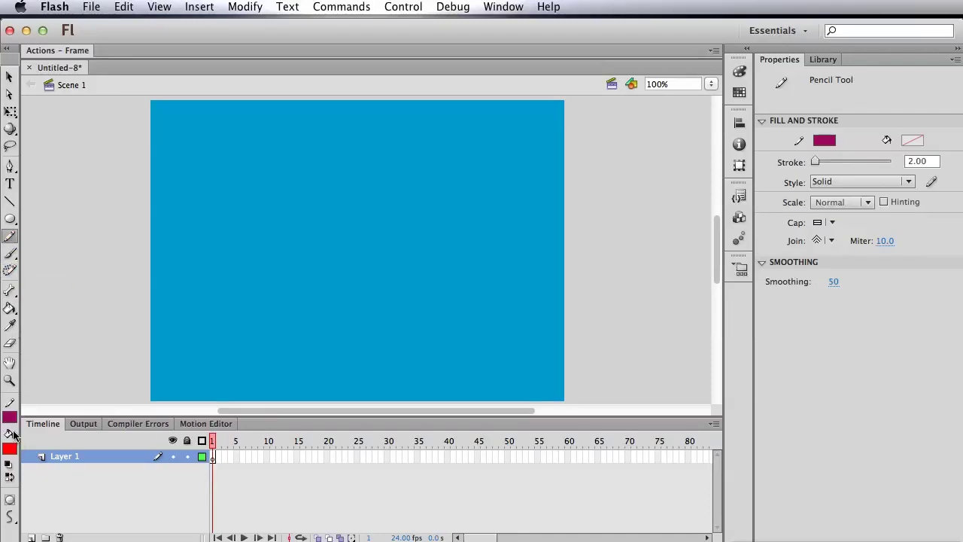
- Set the pencil stroke colour to black and the fill colour to white
{"action": "left_click", "coordinate": [11, 418]}
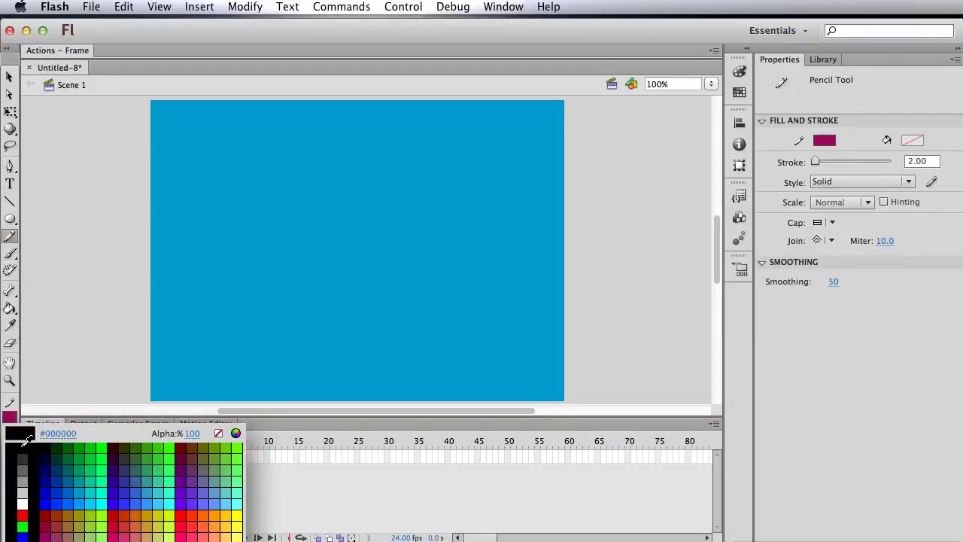
{"action": "left_click", "coordinate": [28, 441]}
{"action": "left_click", "coordinate": [10, 450]}
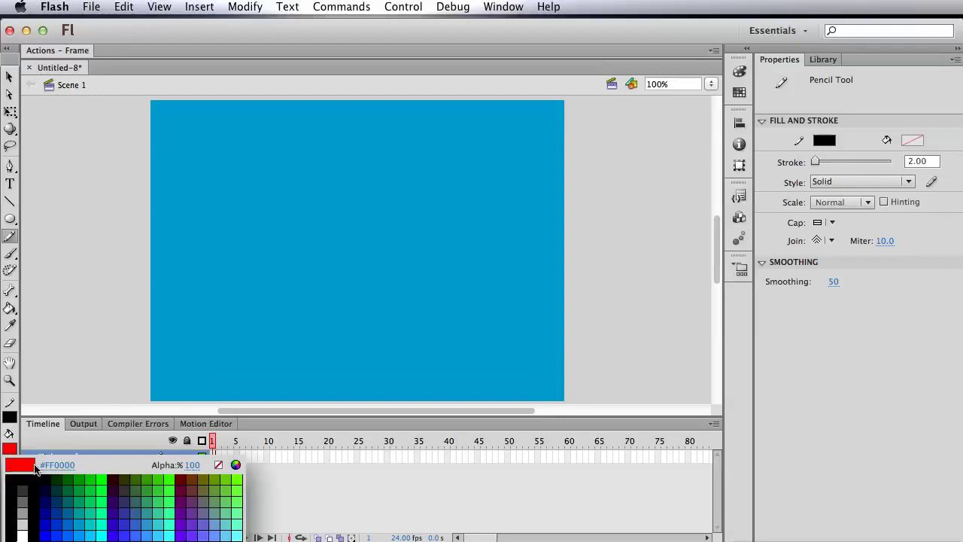
{"action": "left_click", "coordinate": [23, 530]}
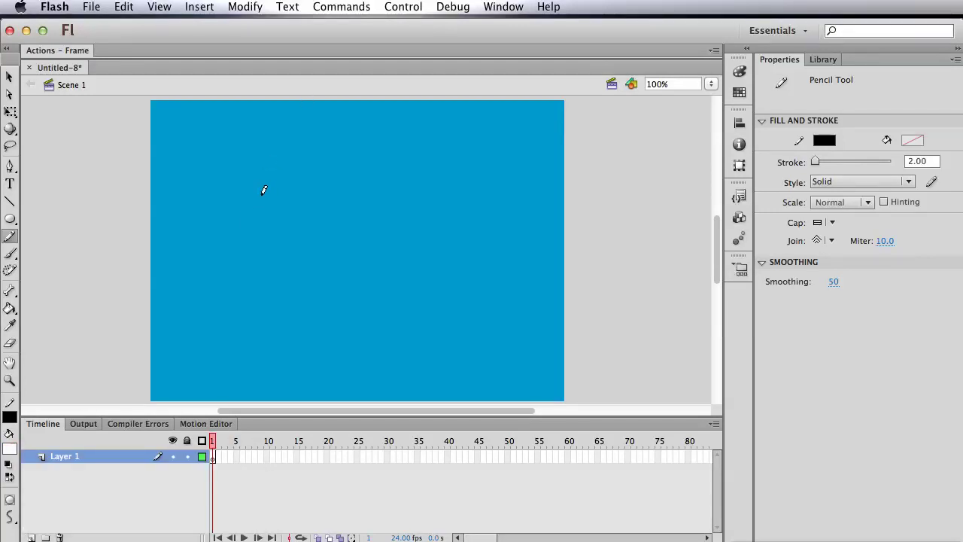
- Draw a cloud outline, undo and redraw it near stage centre, then inspect its anchor points
{"action": "mouse_move", "coordinate": [261, 195]}
{"action": "left_mouse_down"}
{"action": "mouse_move", "coordinate": [297, 185]}
{"action": "mouse_move", "coordinate": [300, 197]}
{"action": "mouse_move", "coordinate": [308, 187]}
{"action": "mouse_move", "coordinate": [350, 226]}
{"action": "mouse_move", "coordinate": [337, 241]}
{"action": "mouse_move", "coordinate": [331, 230]}
{"action": "mouse_move", "coordinate": [312, 245]}
{"action": "mouse_move", "coordinate": [302, 234]}
{"action": "mouse_move", "coordinate": [279, 245]}
{"action": "mouse_move", "coordinate": [255, 225]}
{"action": "mouse_move", "coordinate": [264, 219]}
{"action": "mouse_move", "coordinate": [255, 221]}
{"action": "mouse_move", "coordinate": [255, 203]}
{"action": "mouse_move", "coordinate": [216, 184]}
{"action": "left_mouse_up"}
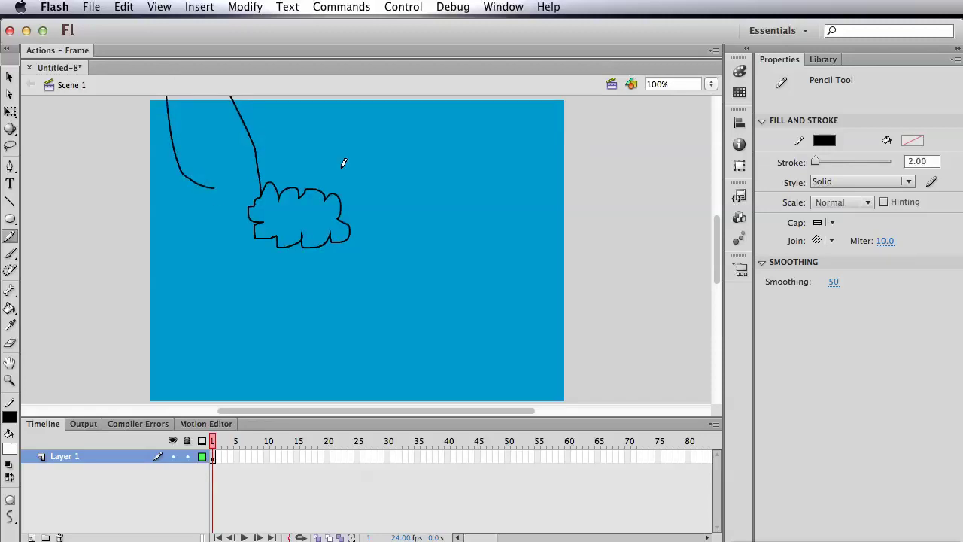
{"action": "key", "text": "super+z"}
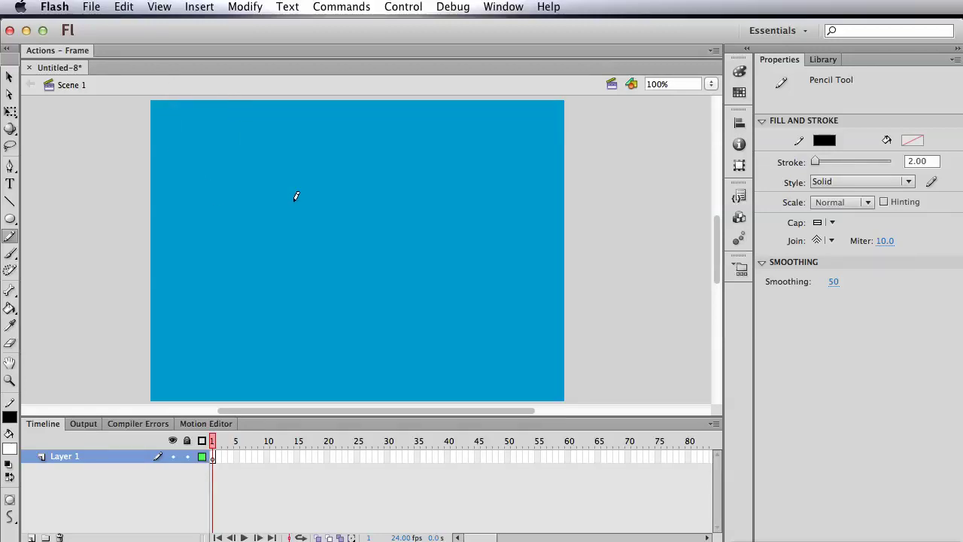
{"action": "mouse_move", "coordinate": [295, 201]}
{"action": "left_mouse_down"}
{"action": "mouse_move", "coordinate": [336, 185]}
{"action": "mouse_move", "coordinate": [355, 197]}
{"action": "mouse_move", "coordinate": [377, 192]}
{"action": "mouse_move", "coordinate": [383, 230]}
{"action": "mouse_move", "coordinate": [359, 247]}
{"action": "mouse_move", "coordinate": [310, 245]}
{"action": "mouse_move", "coordinate": [293, 202]}
{"action": "left_mouse_up"}
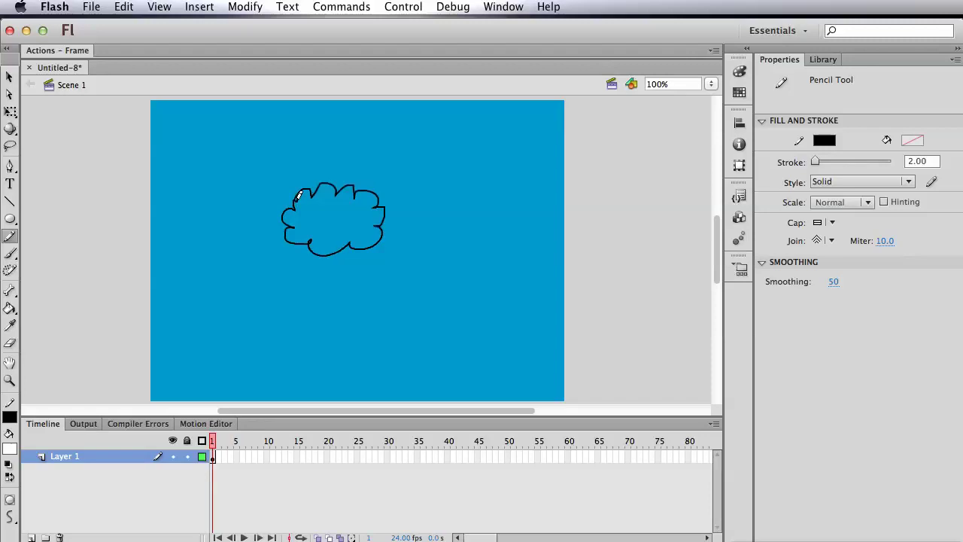
{"action": "left_click", "coordinate": [9, 94]}
{"action": "left_click", "coordinate": [293, 203]}
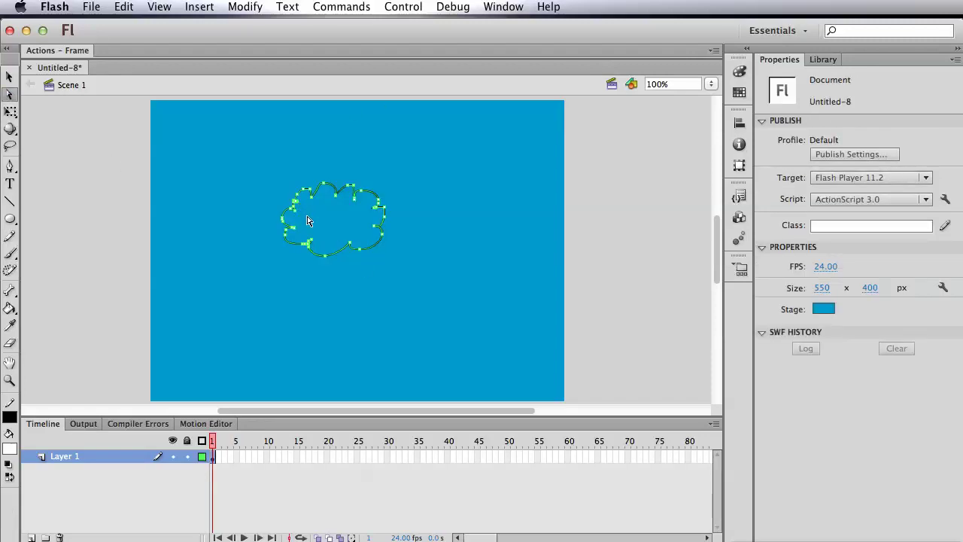
{"action": "left_click", "coordinate": [301, 207]}
{"action": "left_click", "coordinate": [299, 210]}
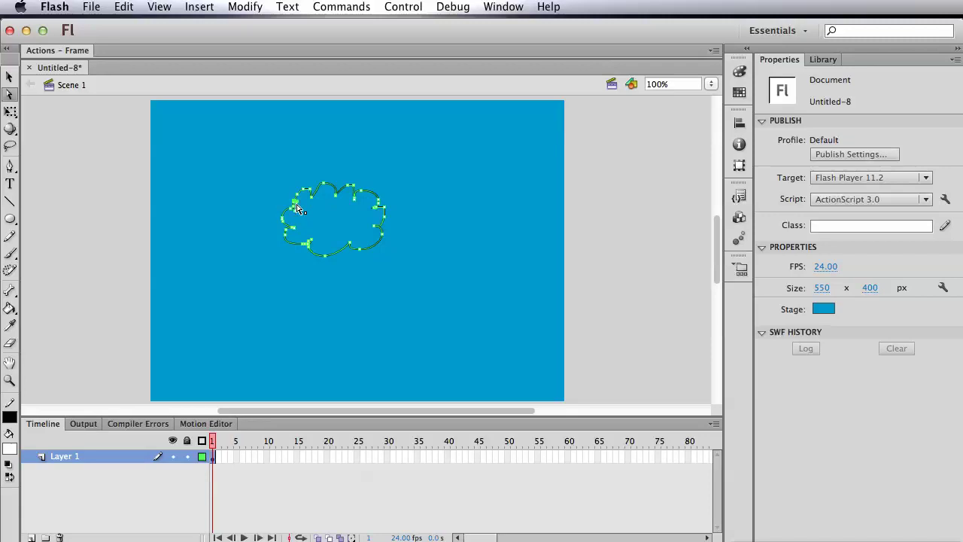
{"action": "left_click", "coordinate": [336, 283]}
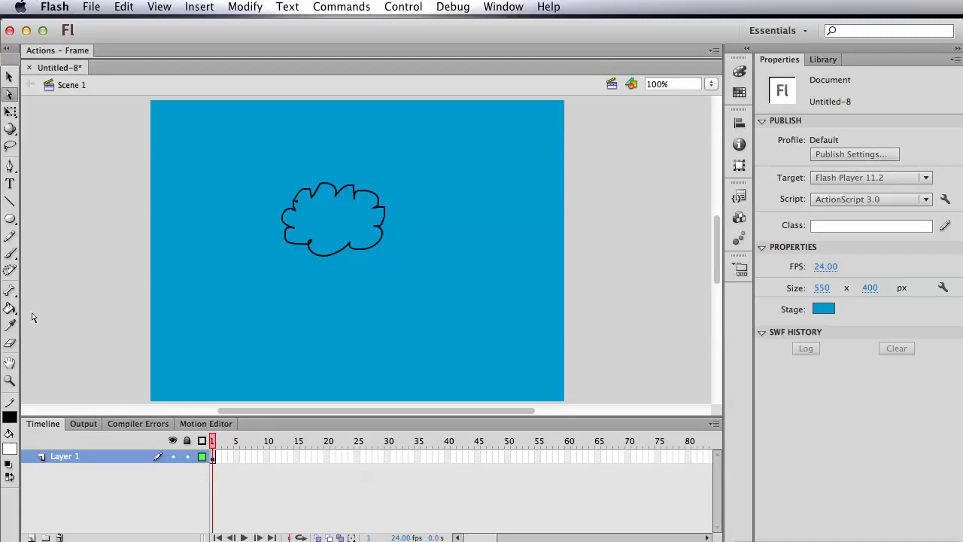
- Delete the first cloud outline and draw a new closed cloud outline with the Pencil
{"action": "left_click", "coordinate": [9, 78]}
{"action": "left_click_drag", "start_coordinate": [233, 161], "coordinate": [565, 322]}
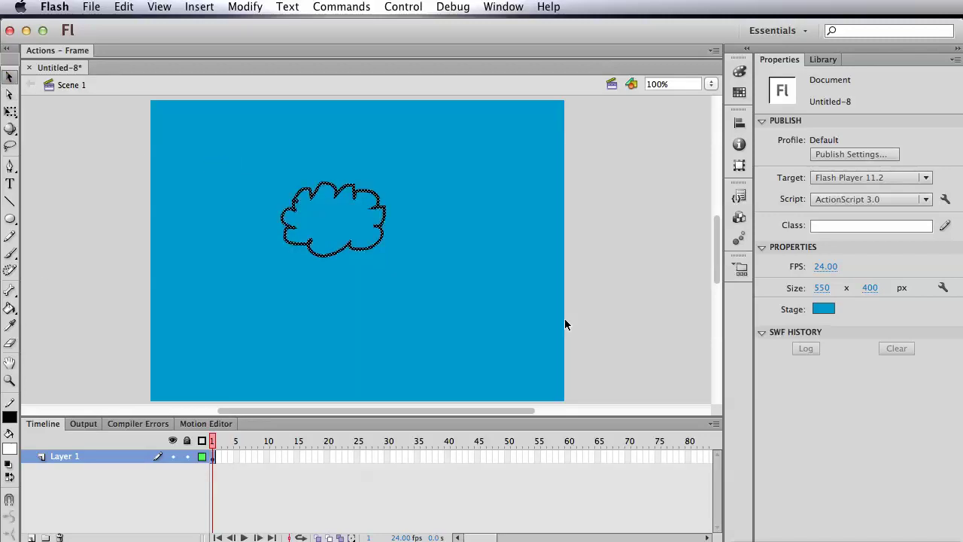
{"action": "key", "text": "Delete"}
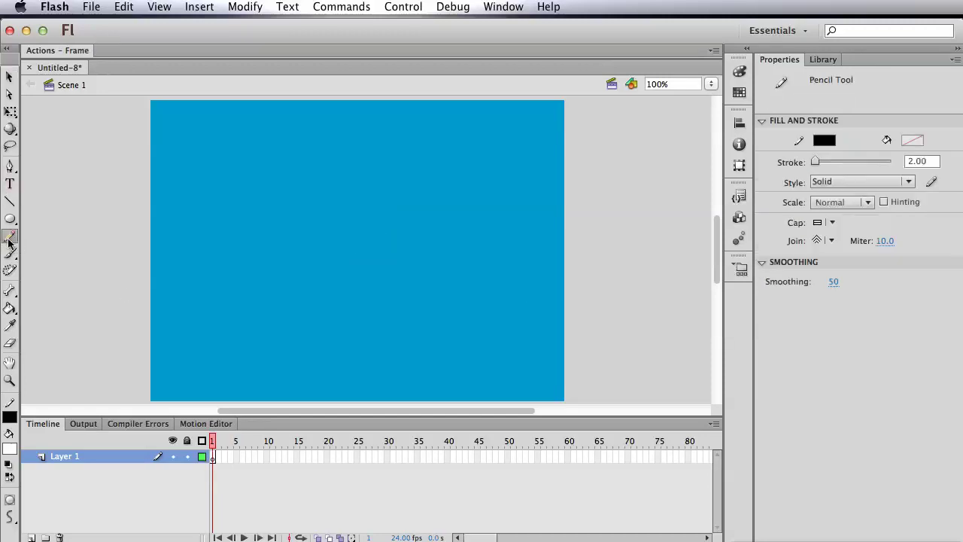
{"action": "left_click", "coordinate": [10, 236]}
{"action": "mouse_move", "coordinate": [239, 223]}
{"action": "left_mouse_down"}
{"action": "mouse_move", "coordinate": [272, 206]}
{"action": "mouse_move", "coordinate": [327, 223]}
{"action": "mouse_move", "coordinate": [320, 262]}
{"action": "mouse_move", "coordinate": [238, 261]}
{"action": "mouse_move", "coordinate": [236, 242]}
{"action": "mouse_move", "coordinate": [213, 237]}
{"action": "mouse_move", "coordinate": [244, 213]}
{"action": "left_mouse_up"}
- Fill the cloud's interior with white using the Paint Bucket
{"action": "left_click", "coordinate": [10, 77]}
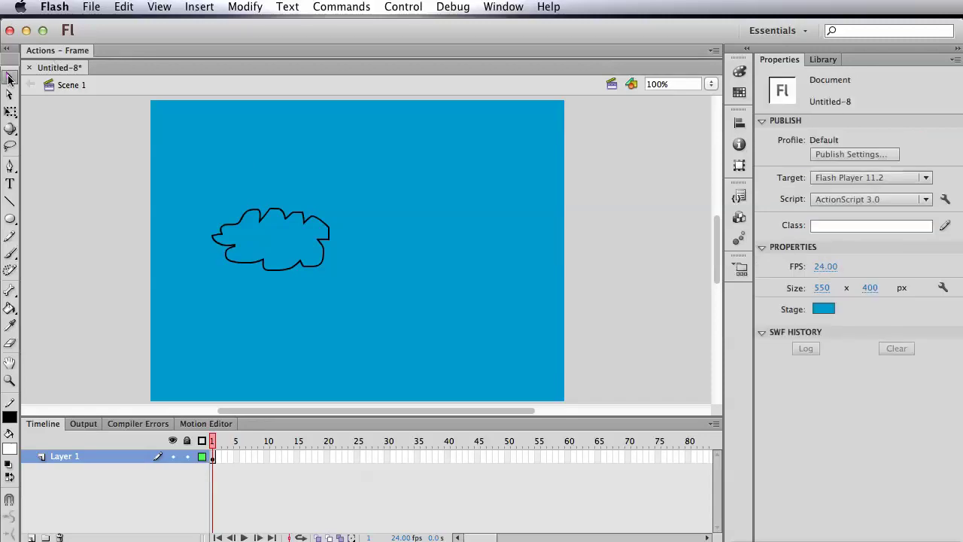
{"action": "left_click", "coordinate": [10, 309]}
{"action": "left_click", "coordinate": [294, 226]}
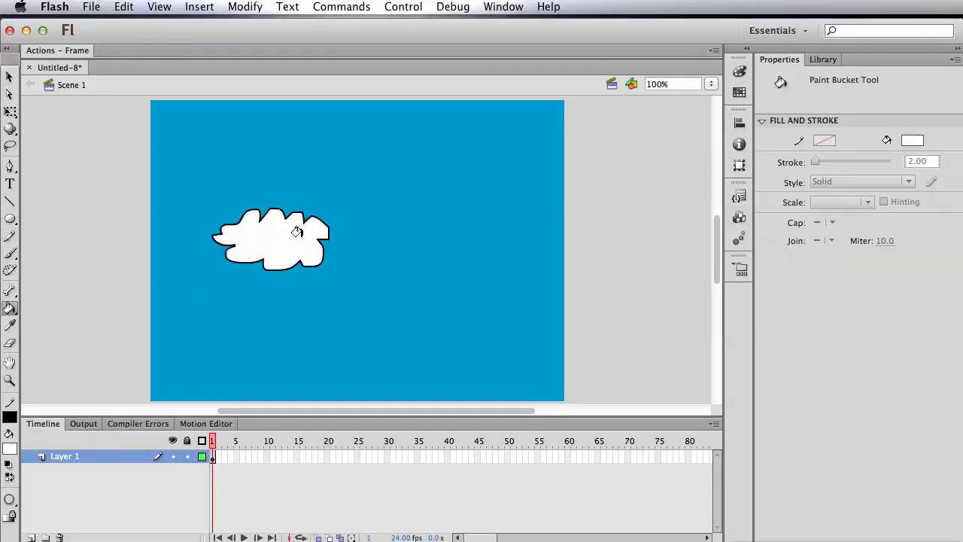
{"action": "left_click", "coordinate": [10, 76]}
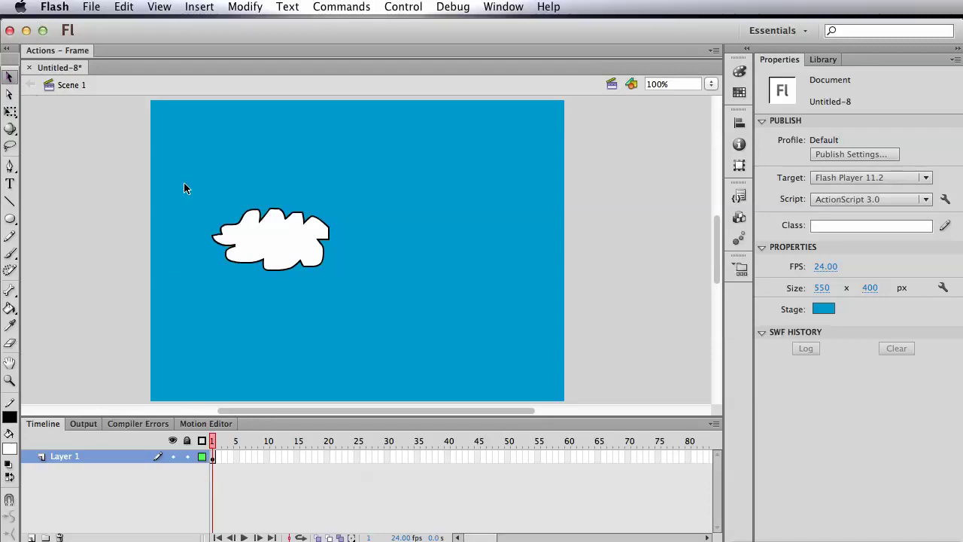
- Convert the whole cloud into a Graphic symbol named 'cloud' and drag it up-left
{"action": "left_click_drag", "start_coordinate": [183, 182], "coordinate": [361, 300]}
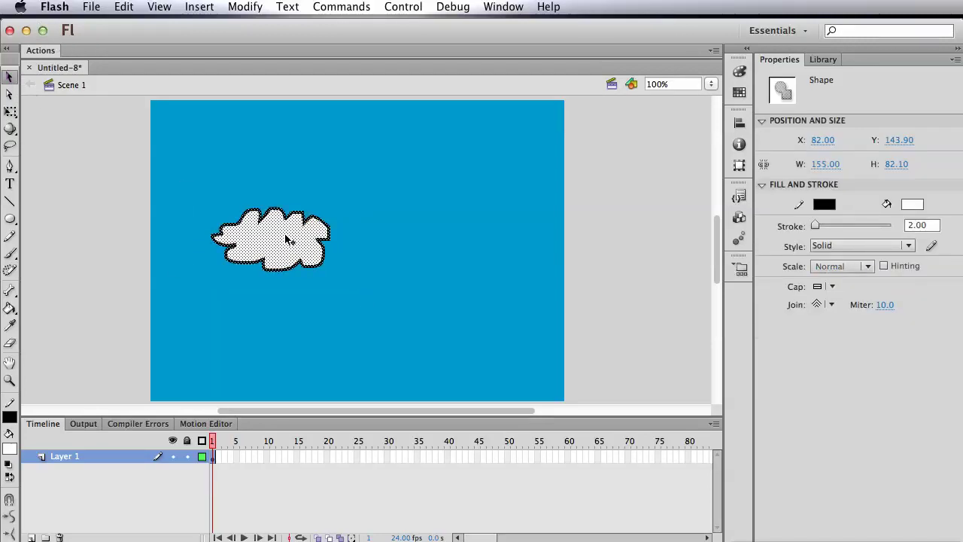
{"action": "right_click", "coordinate": [305, 218]}
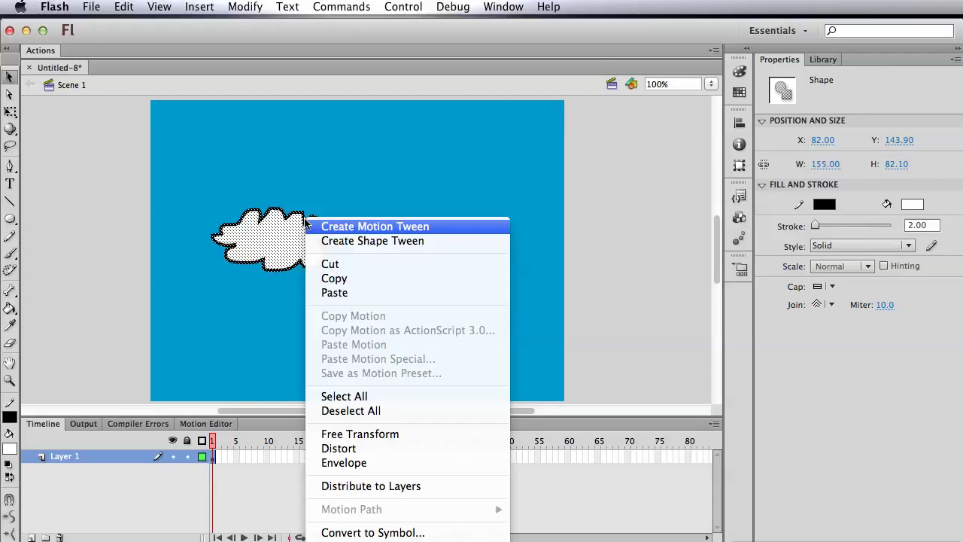
{"action": "left_click", "coordinate": [419, 532]}
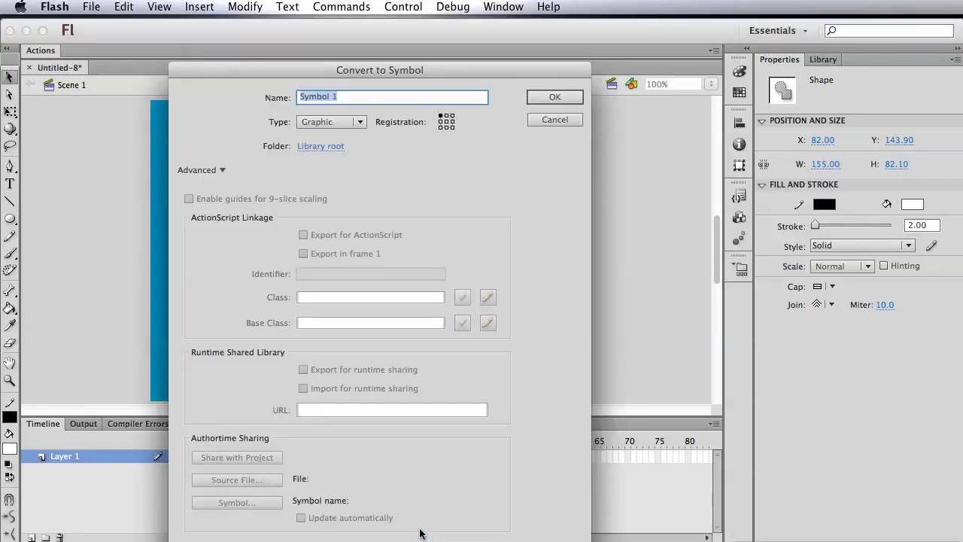
{"action": "type", "text": "cloud"}
{"action": "key", "text": "Return"}
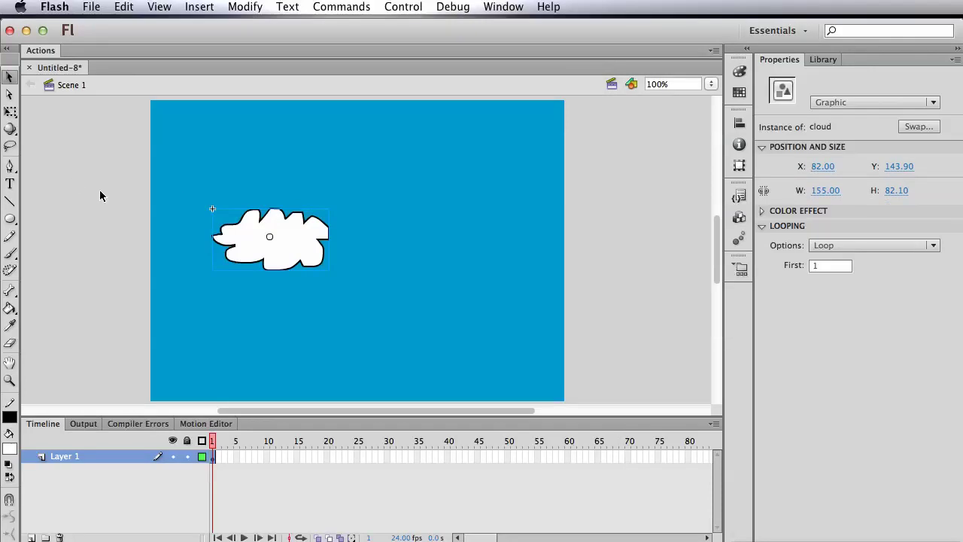
{"action": "left_click", "coordinate": [100, 196]}
{"action": "left_click_drag", "start_coordinate": [271, 249], "coordinate": [269, 166]}
- Reposition the cloud instance along the stage's top edge to X 87, Y 18.9
{"action": "left_click", "coordinate": [336, 231]}
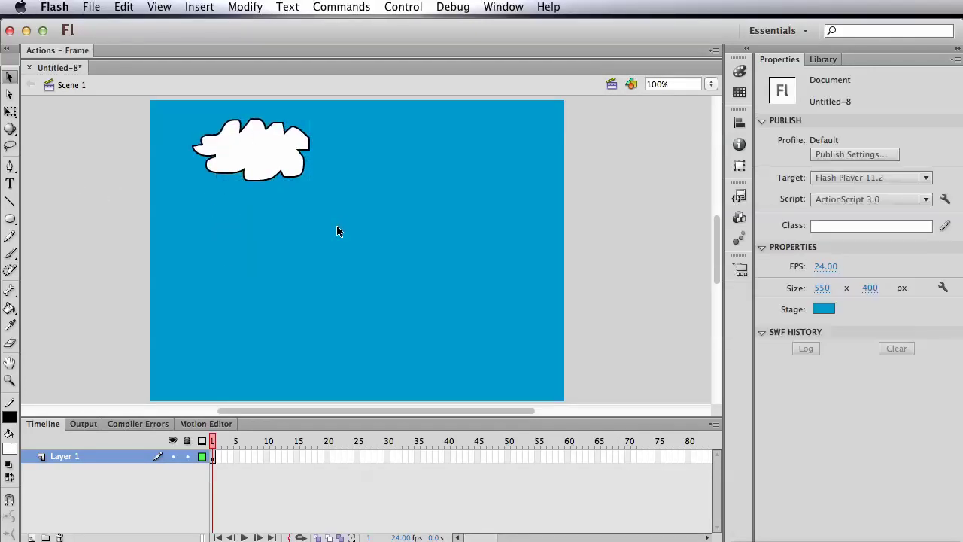
{"action": "left_click", "coordinate": [288, 165]}
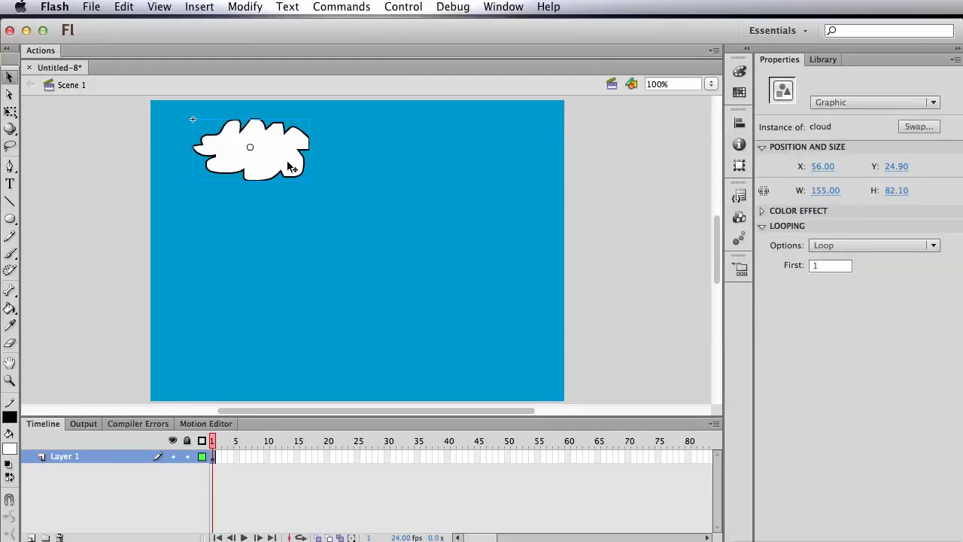
{"action": "left_click", "coordinate": [303, 197]}
{"action": "left_click", "coordinate": [295, 176]}
{"action": "left_click", "coordinate": [301, 190]}
{"action": "left_click", "coordinate": [303, 177]}
{"action": "left_click", "coordinate": [103, 193]}
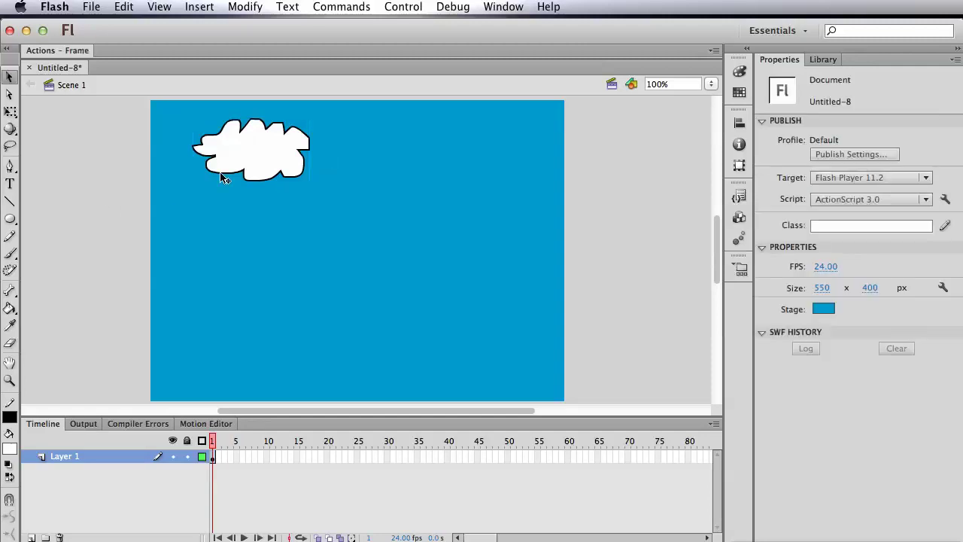
{"action": "left_click_drag", "start_coordinate": [267, 159], "coordinate": [305, 162]}
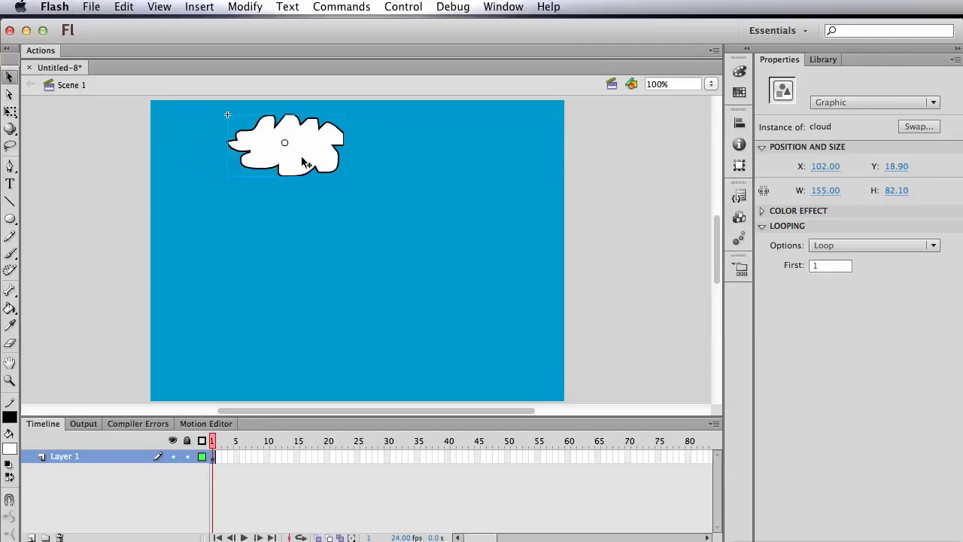
{"action": "left_click", "coordinate": [305, 210]}
{"action": "left_click_drag", "start_coordinate": [311, 164], "coordinate": [300, 164]}
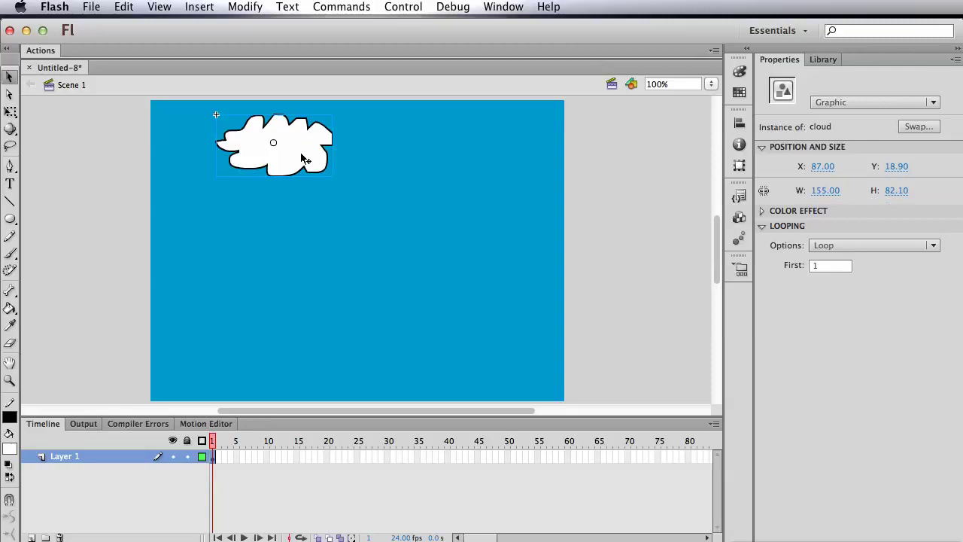
- Wrap the cloud instance in a new Graphic symbol named 'animating clouds' using F8
{"action": "right_click", "coordinate": [304, 159]}
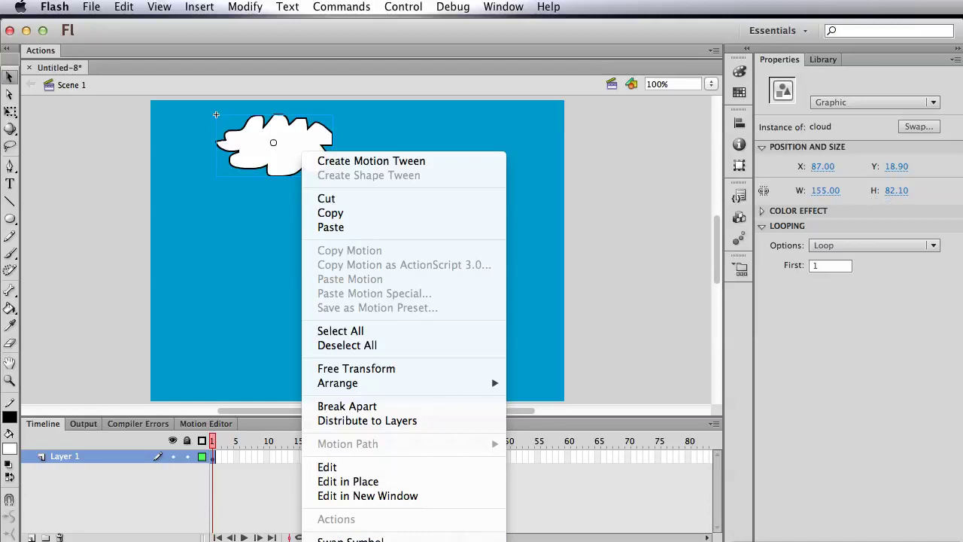
{"action": "key", "text": "F8"}
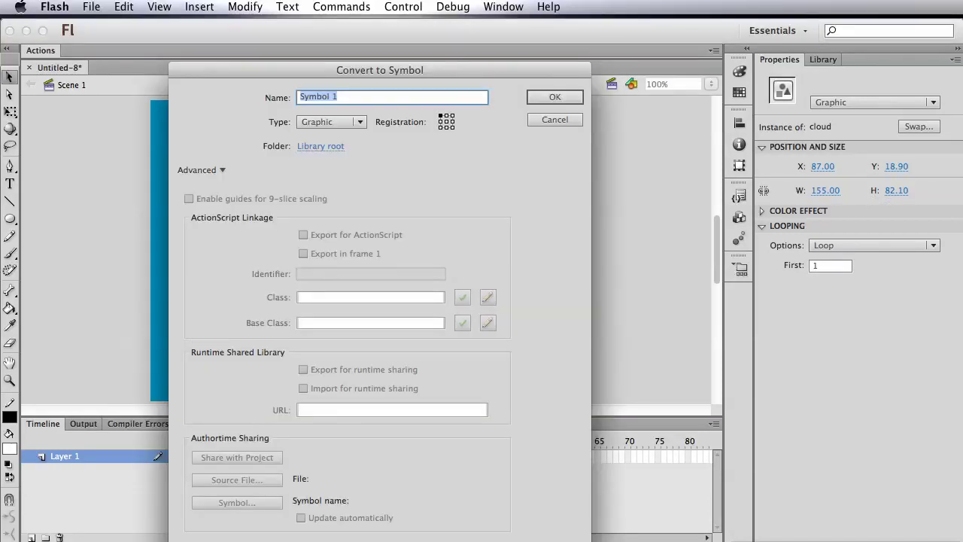
{"action": "type", "text": "animating clouds"}
{"action": "key", "text": "Return"}
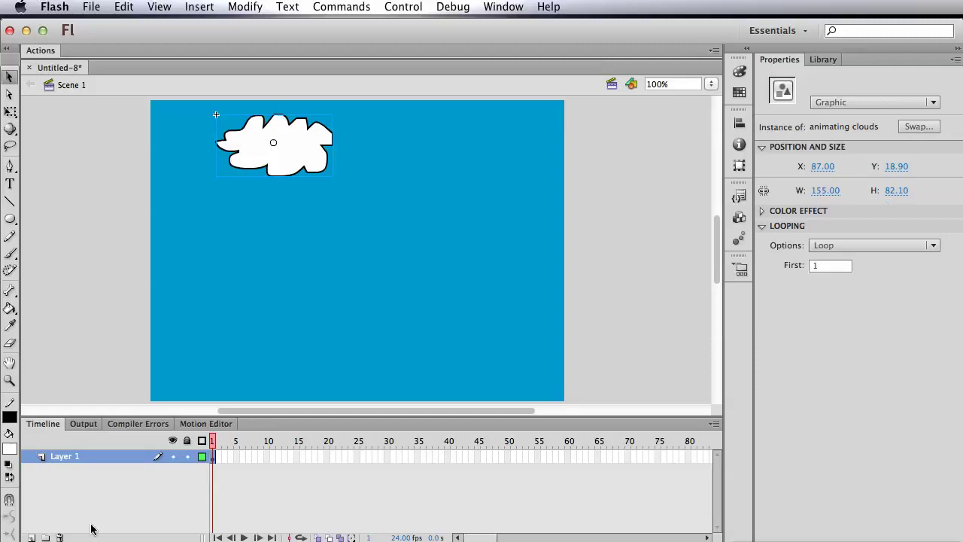
- Rename Layer 1 on the main timeline to 'clouds'
{"action": "double_click", "coordinate": [73, 458]}
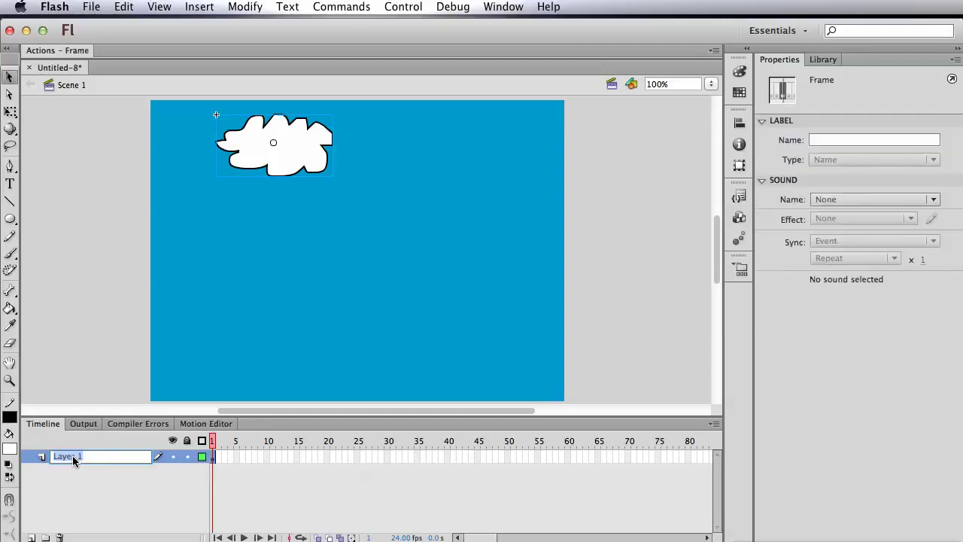
{"action": "type", "text": "clouds"}
{"action": "key", "text": "Return"}
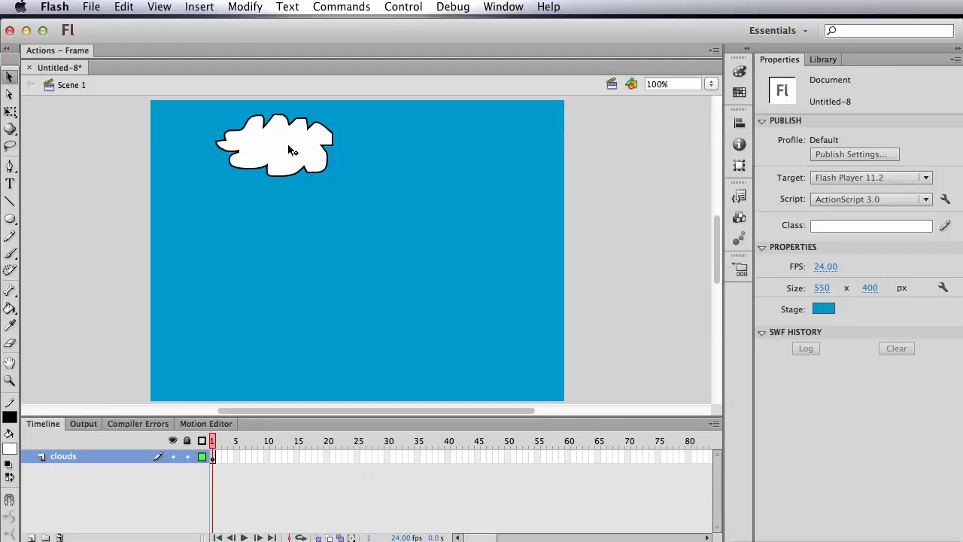
- Open the 'animating clouds' symbol for editing from the stage
{"action": "left_click", "coordinate": [287, 155]}
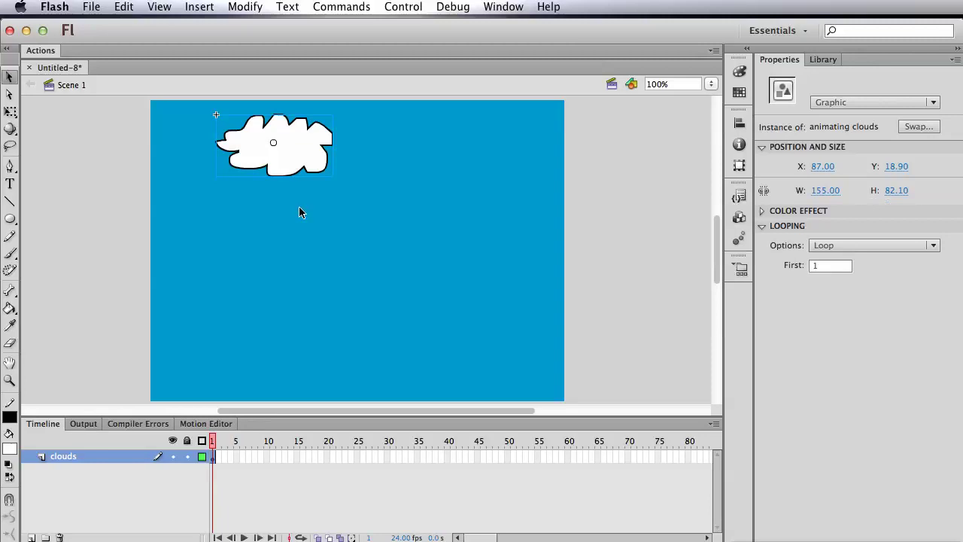
{"action": "double_click", "coordinate": [300, 151]}
{"action": "left_click", "coordinate": [353, 260]}
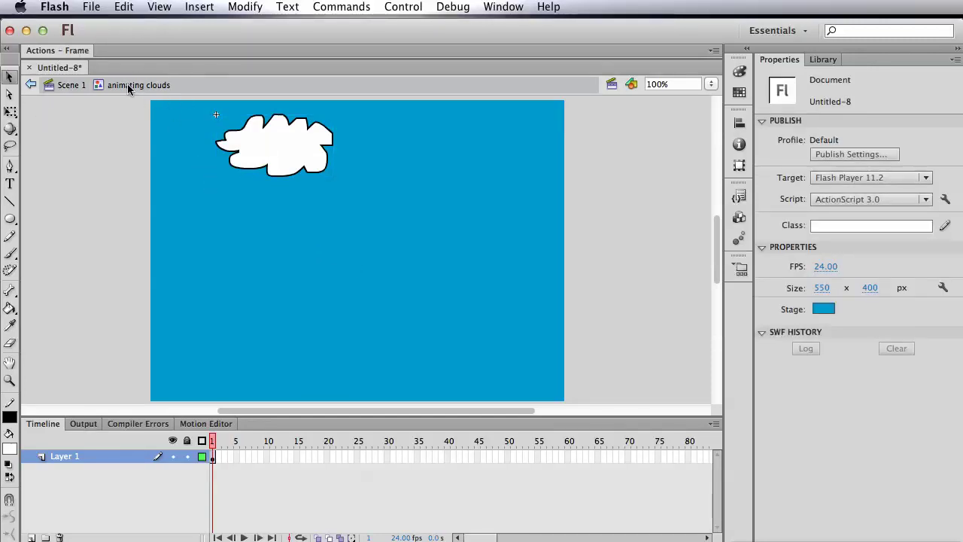
- Rename the symbol's Layer 1 to 'cloud1' and select the cloud instance
{"action": "double_click", "coordinate": [62, 455]}
{"action": "type", "text": "cloud"}
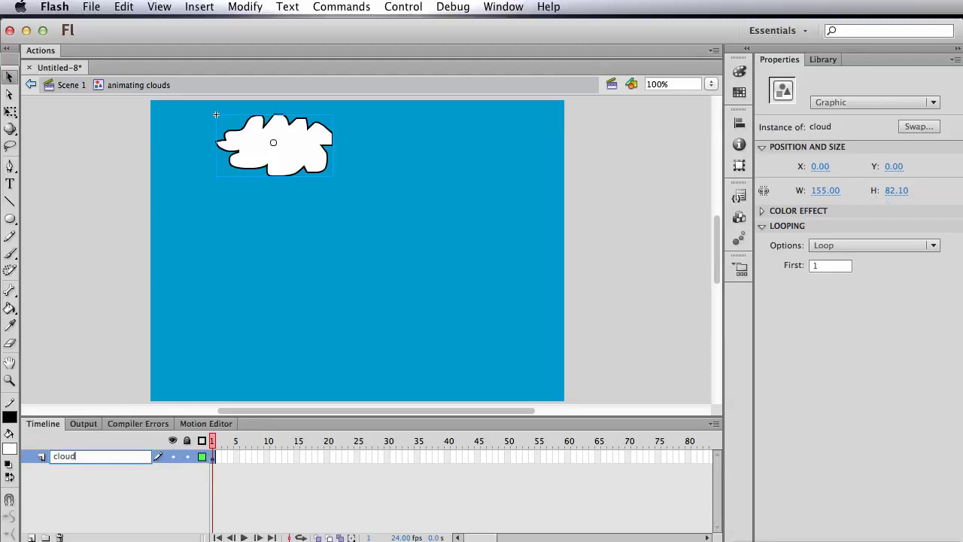
{"action": "type", "text": "1"}
{"action": "key", "text": "Return"}
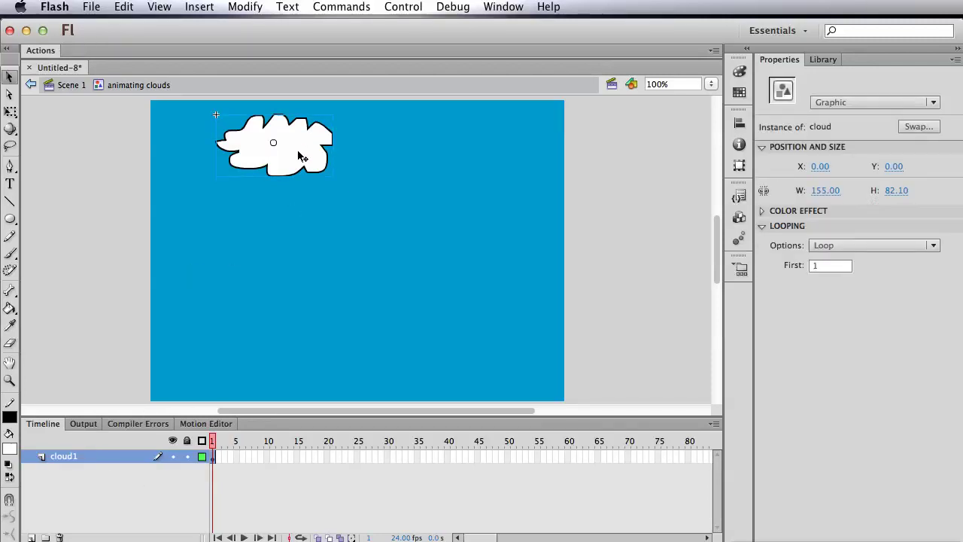
{"action": "left_click", "coordinate": [293, 274]}
{"action": "left_click", "coordinate": [294, 143]}
- Convert the cloud into a new symbol named 'animated cloud' and show the Library
{"action": "right_click", "coordinate": [300, 133]}
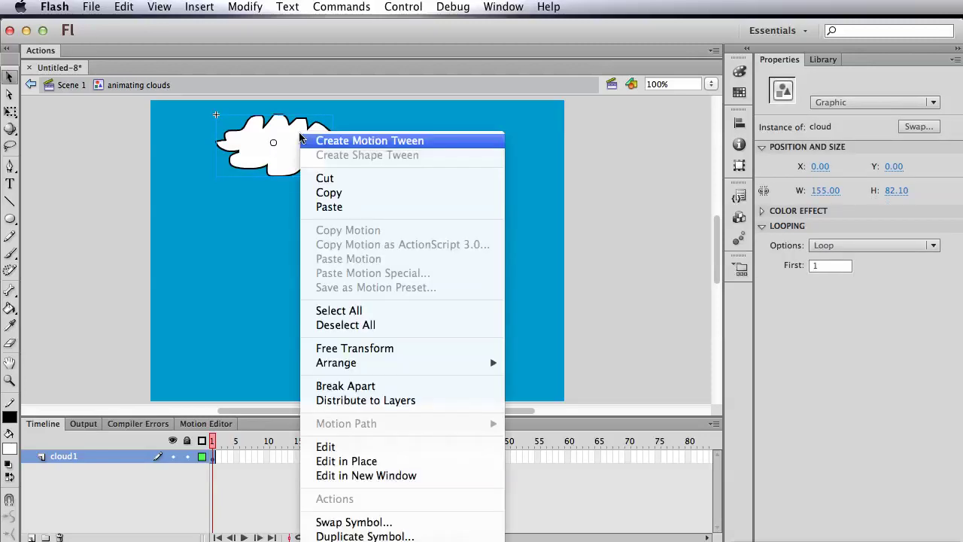
{"action": "left_click", "coordinate": [388, 541]}
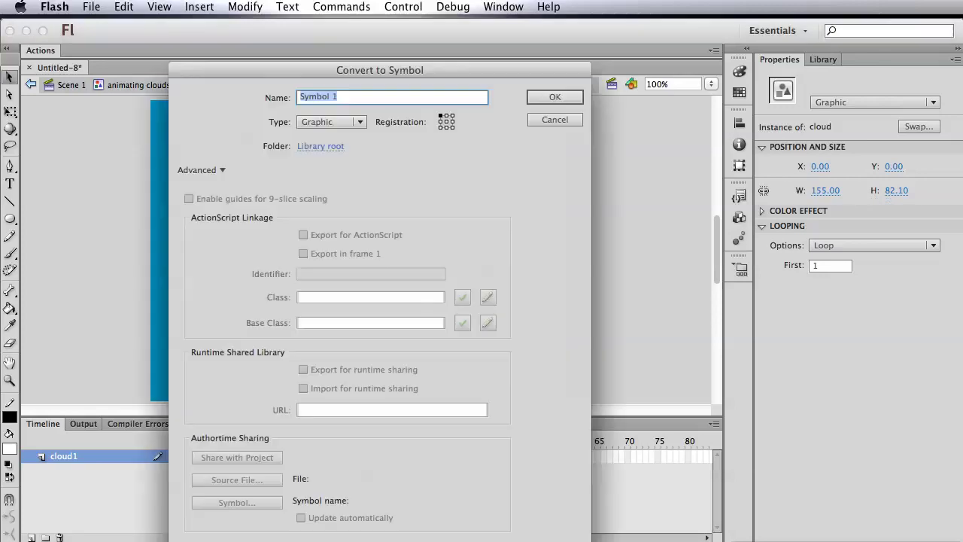
{"action": "type", "text": "animated"}
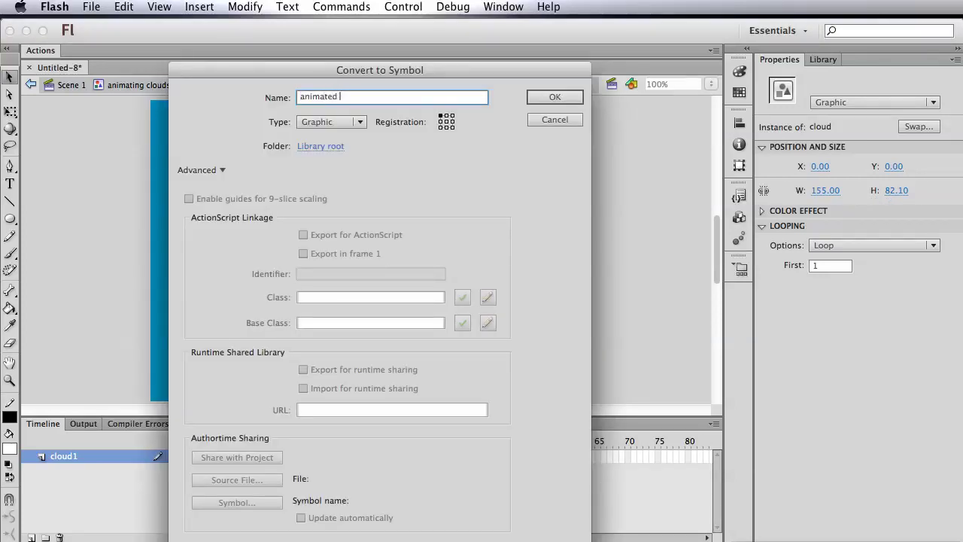
{"action": "type", "text": " cloud"}
{"action": "key", "text": "Return"}
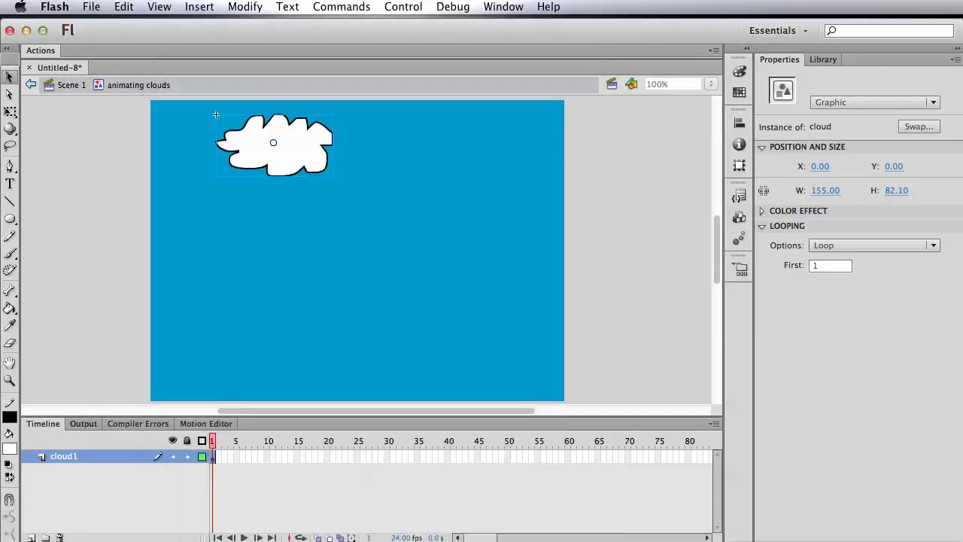
{"action": "left_click", "coordinate": [825, 60]}
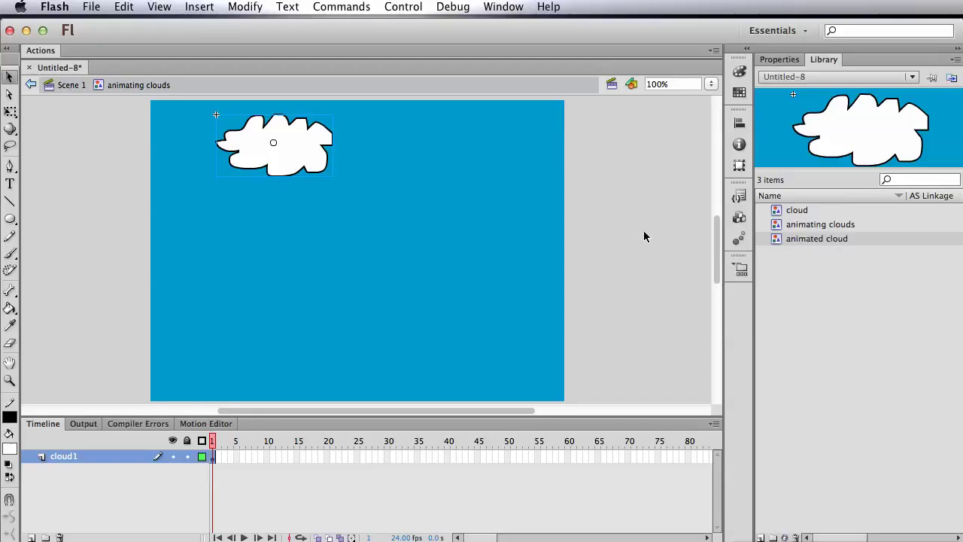
- Open the 'animated cloud' instance for editing
{"action": "left_click", "coordinate": [106, 161]}
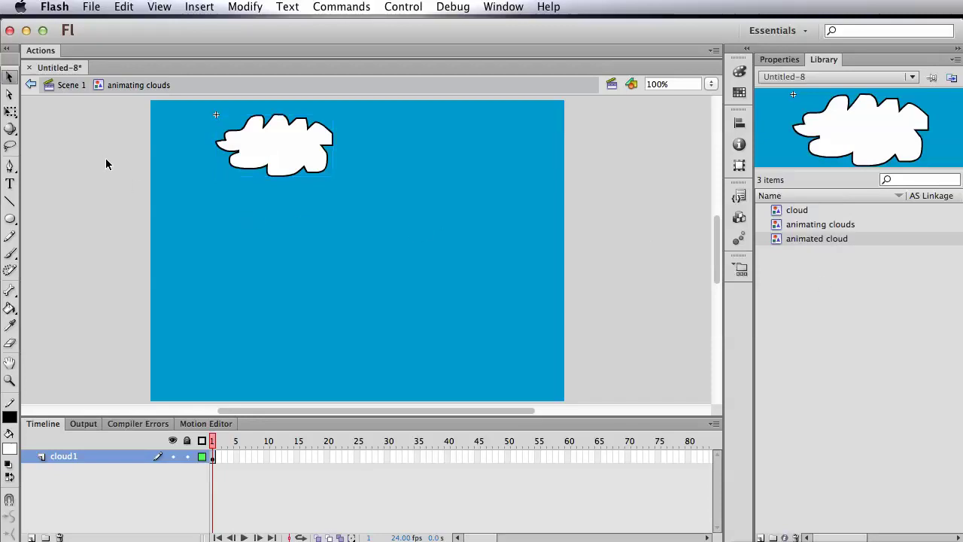
{"action": "left_click", "coordinate": [243, 164]}
{"action": "left_click", "coordinate": [261, 185]}
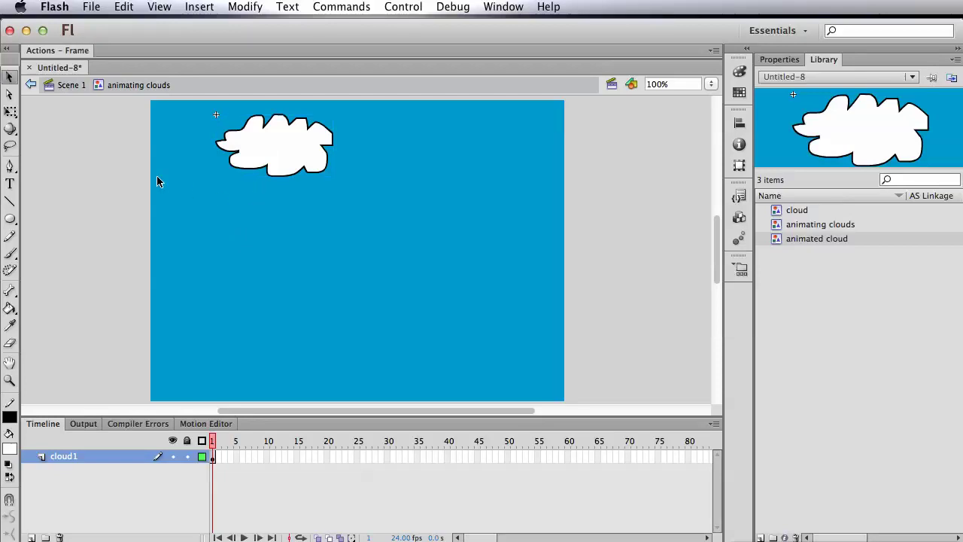
{"action": "left_click", "coordinate": [305, 165]}
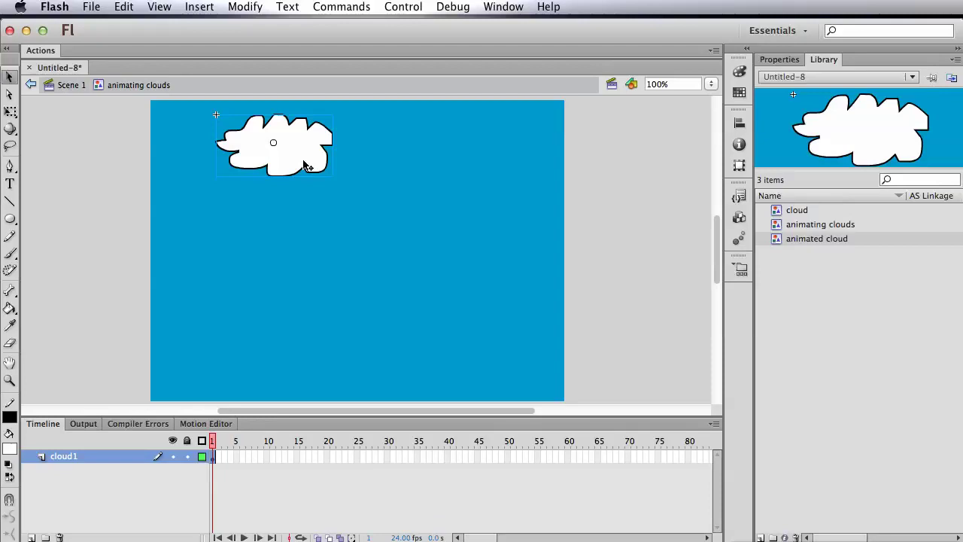
{"action": "double_click", "coordinate": [305, 166]}
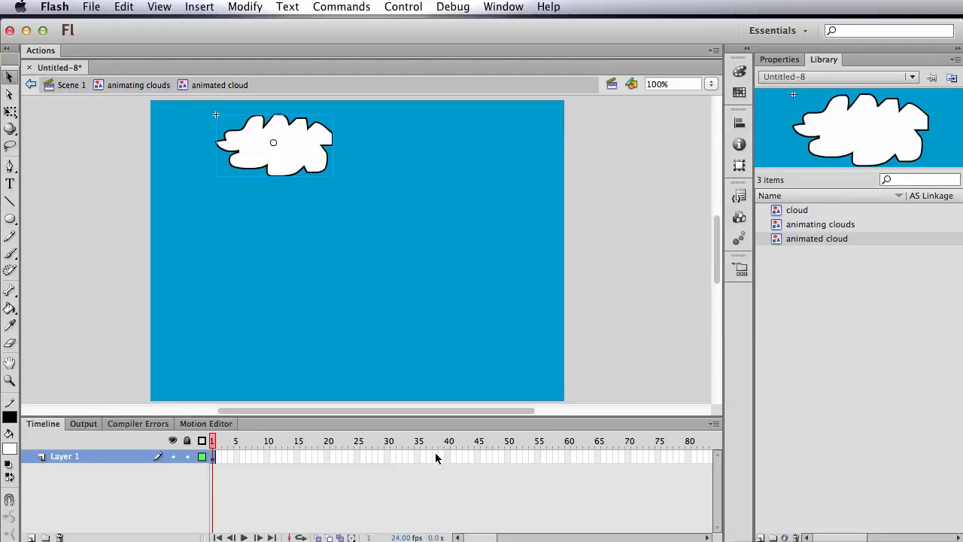
- Extend the animated cloud's layer to frame 60 and turn frames 1–60 into a motion tween
{"action": "right_click", "coordinate": [567, 455]}
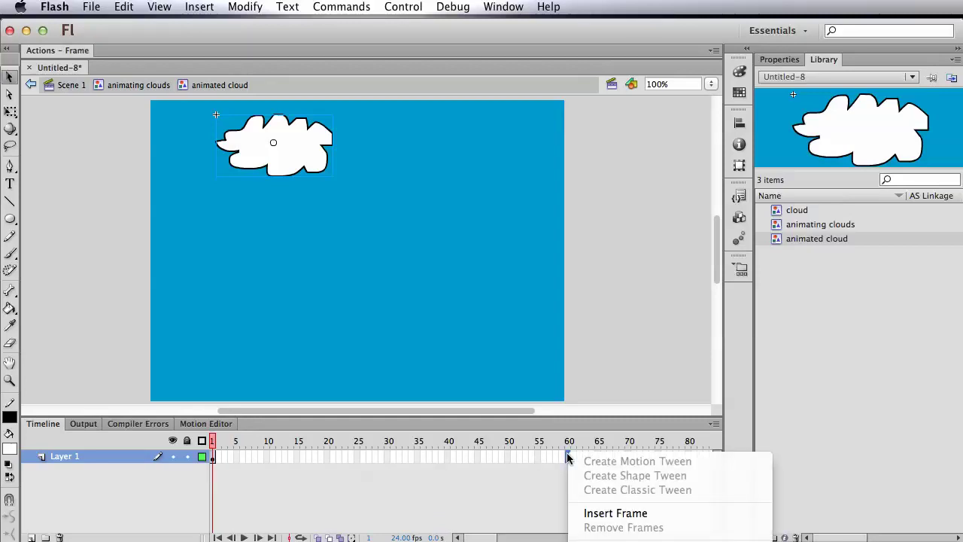
{"action": "left_click", "coordinate": [613, 515]}
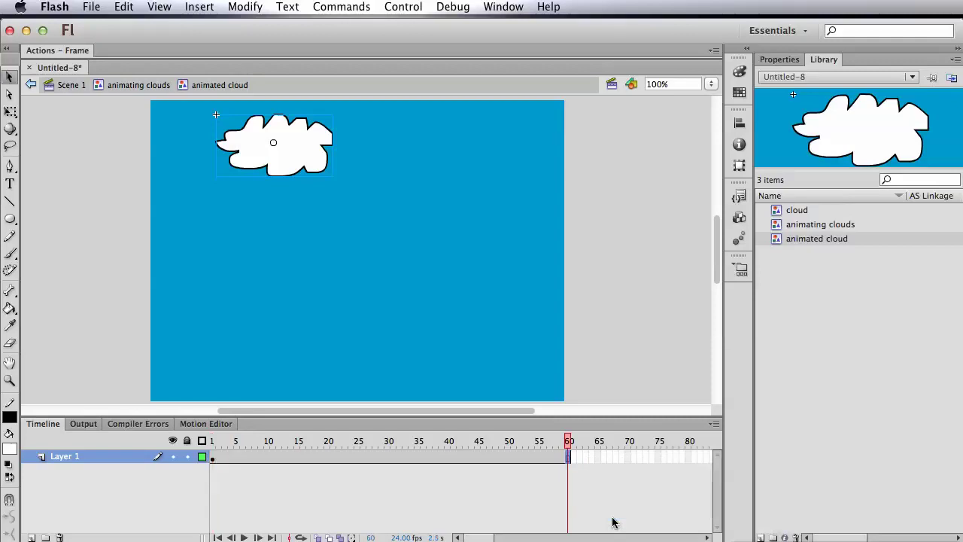
{"action": "right_click", "coordinate": [389, 459]}
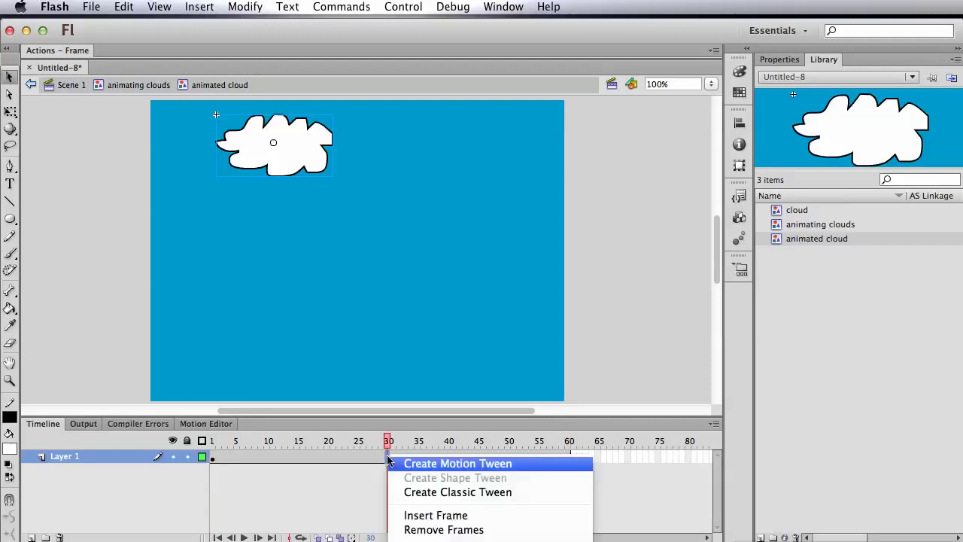
{"action": "left_click", "coordinate": [436, 465]}
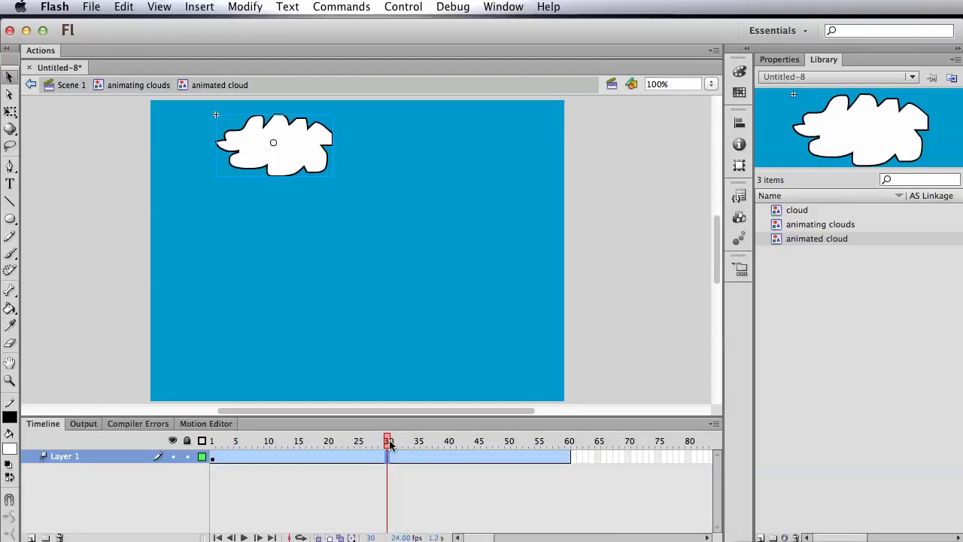
{"action": "left_click_drag", "start_coordinate": [389, 443], "coordinate": [328, 444]}
- At frame 20, move the cloud past the stage's right edge and scrub to preview the path
{"action": "left_click_drag", "start_coordinate": [286, 156], "coordinate": [639, 161]}
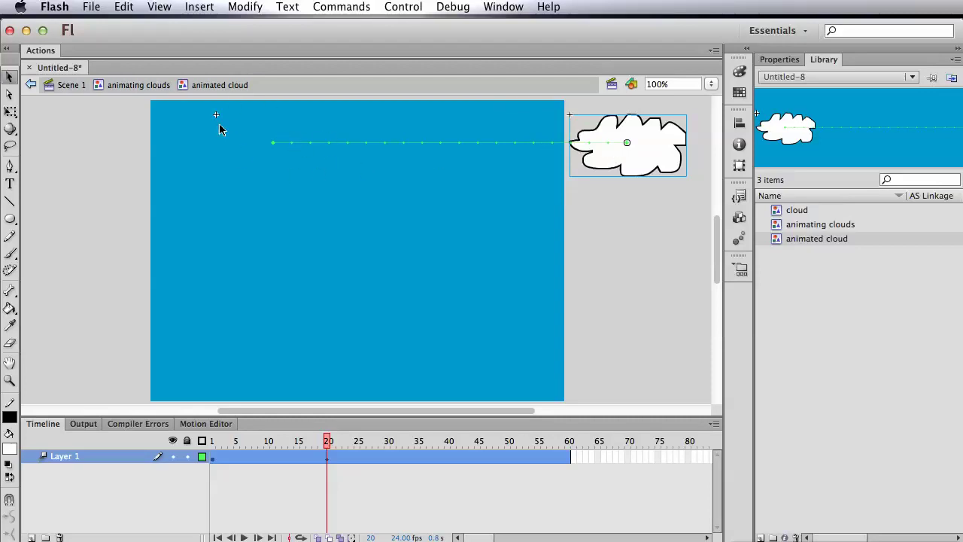
{"action": "left_click", "coordinate": [212, 441]}
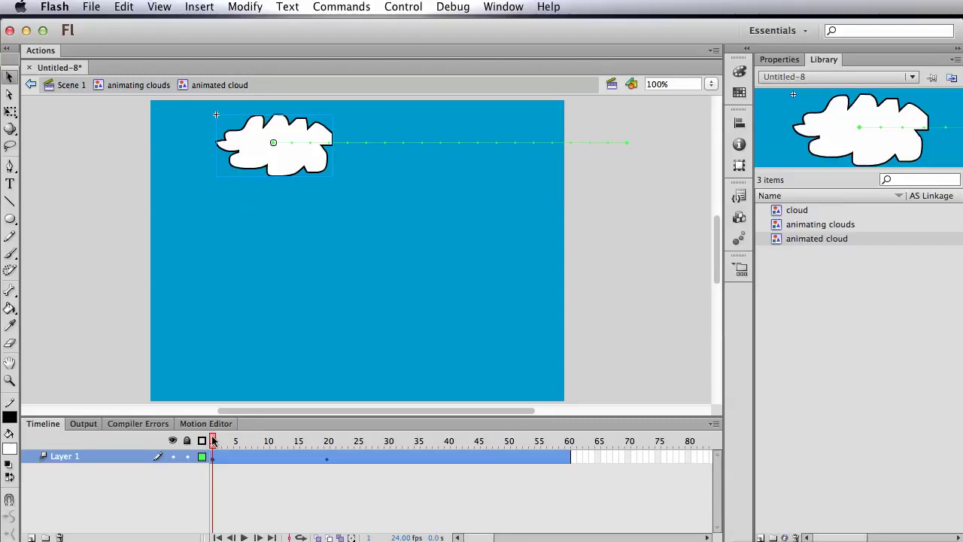
{"action": "left_click_drag", "start_coordinate": [215, 442], "coordinate": [509, 461]}
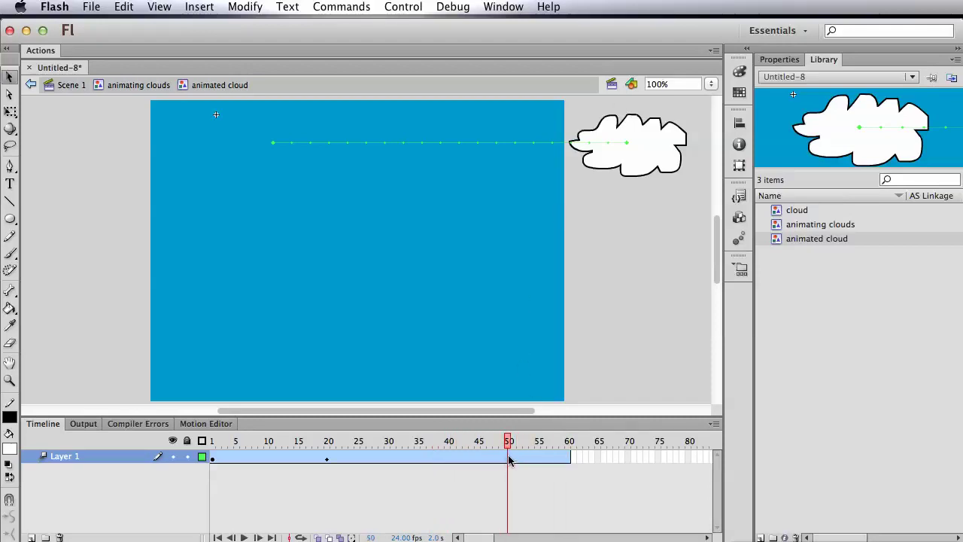
{"action": "left_click", "coordinate": [509, 461]}
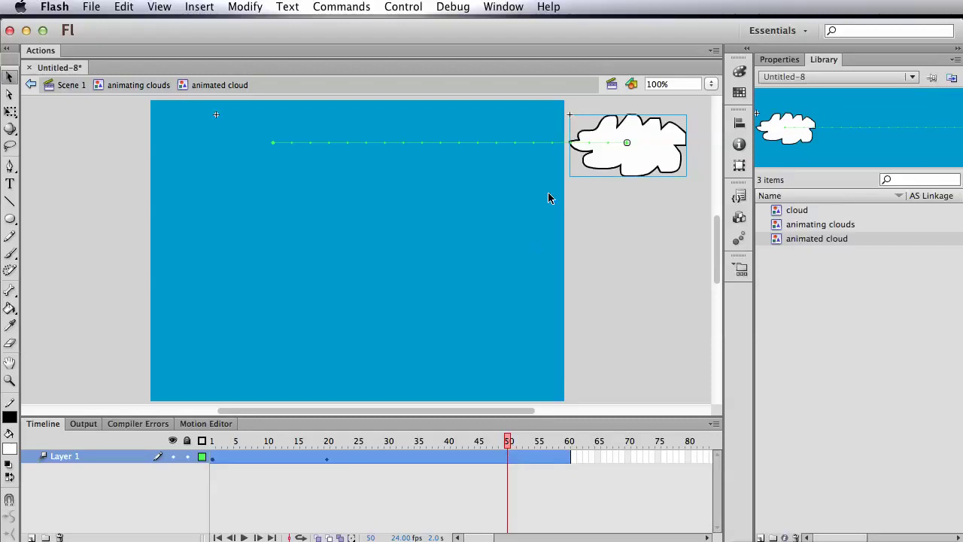
- At frame 50 of the tween, nudge the cloud up one pixel and back down
{"action": "key", "text": "super+Return"}
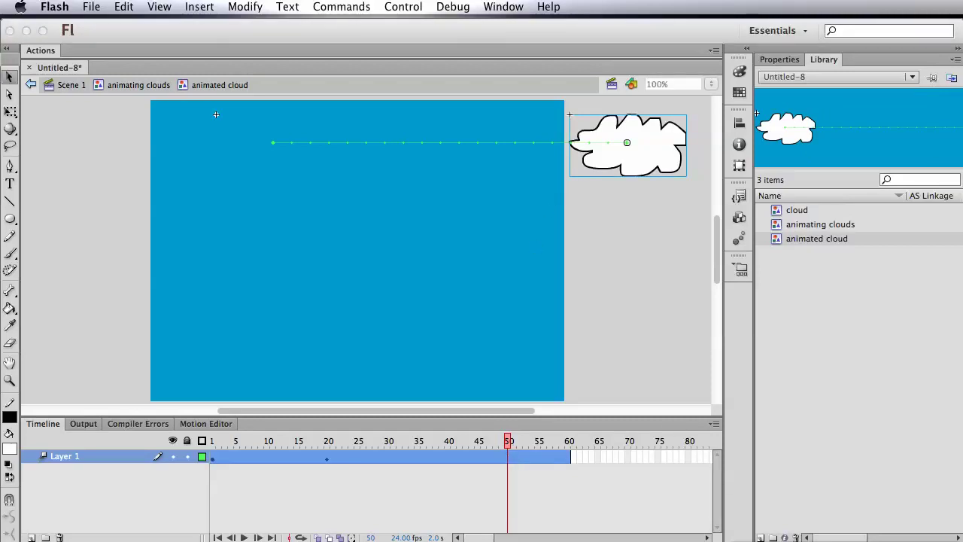
{"action": "right_click", "coordinate": [508, 460]}
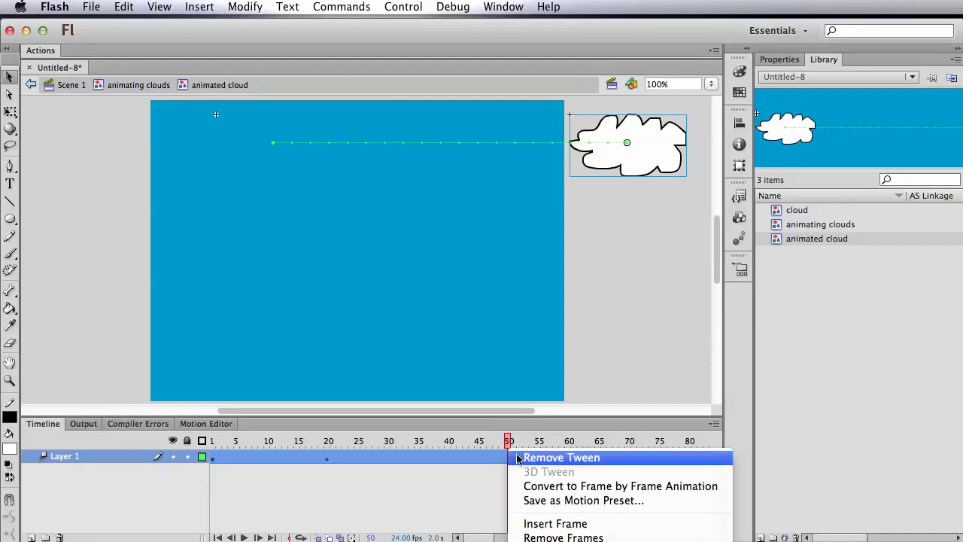
{"action": "left_click", "coordinate": [517, 457]}
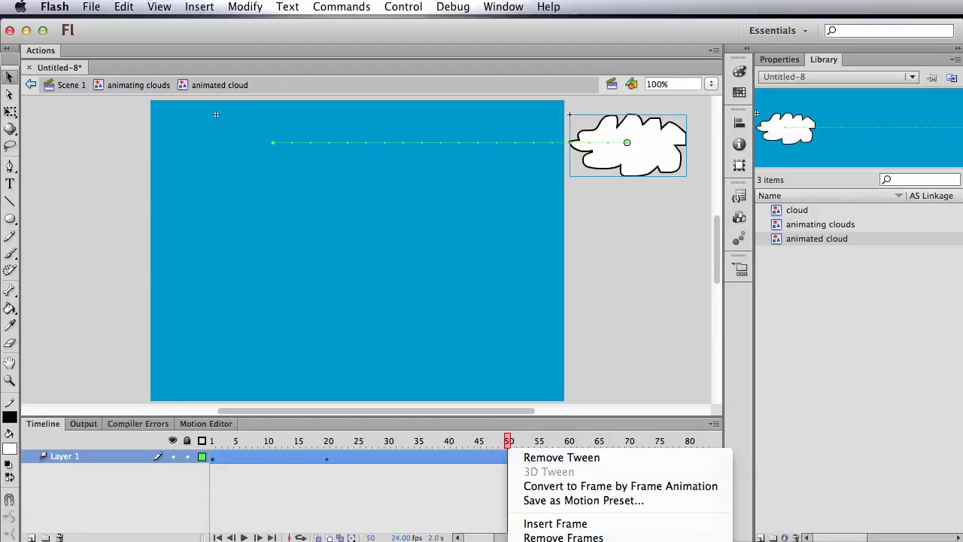
{"action": "left_click", "coordinate": [507, 468]}
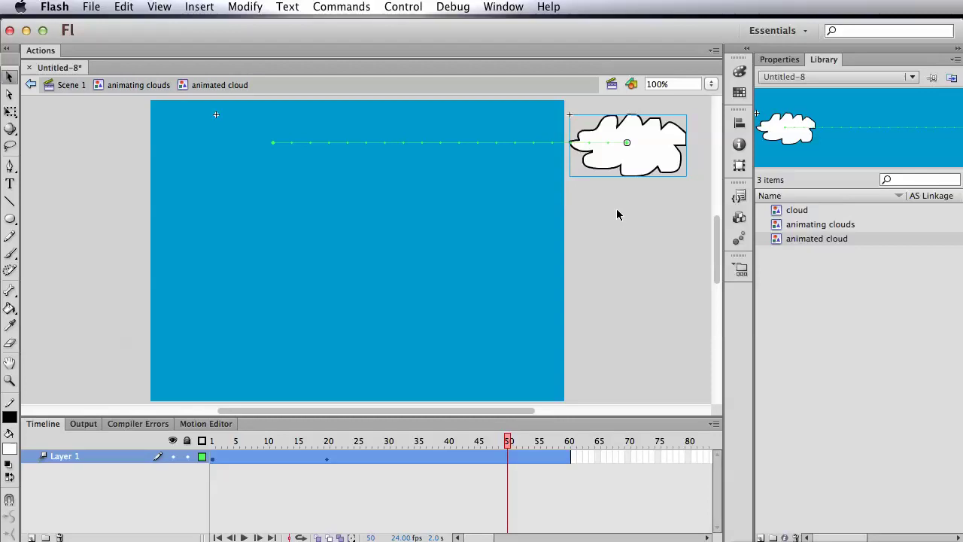
{"action": "key", "text": "Up"}
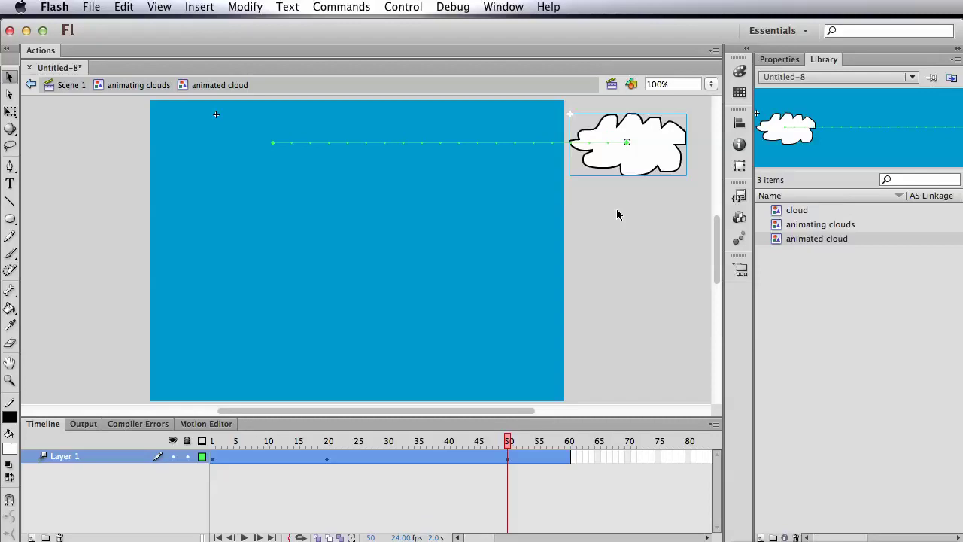
{"action": "key", "text": "Down"}
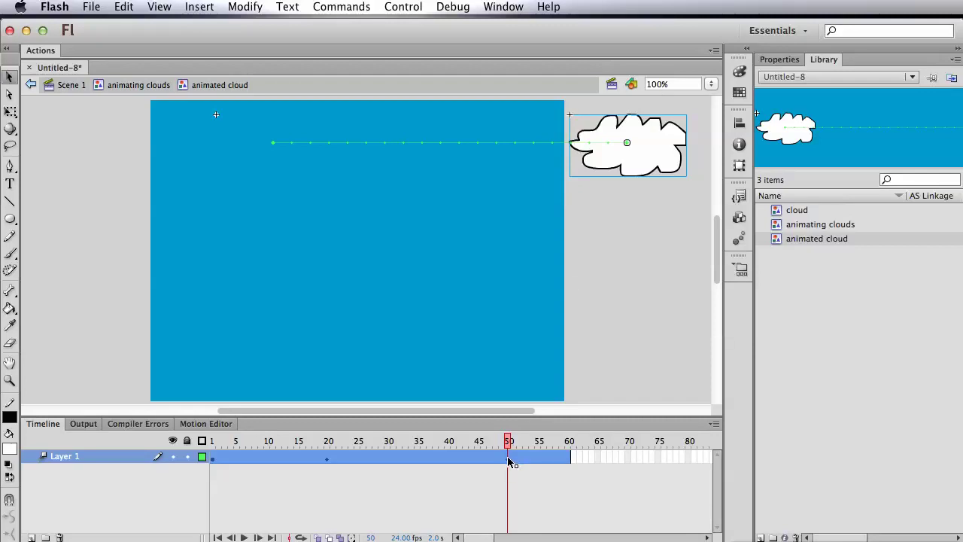
- Insert a keyframe at frame 50 on Layer 1's cloud tween and scrub to preview
{"action": "key", "text": "F6"}
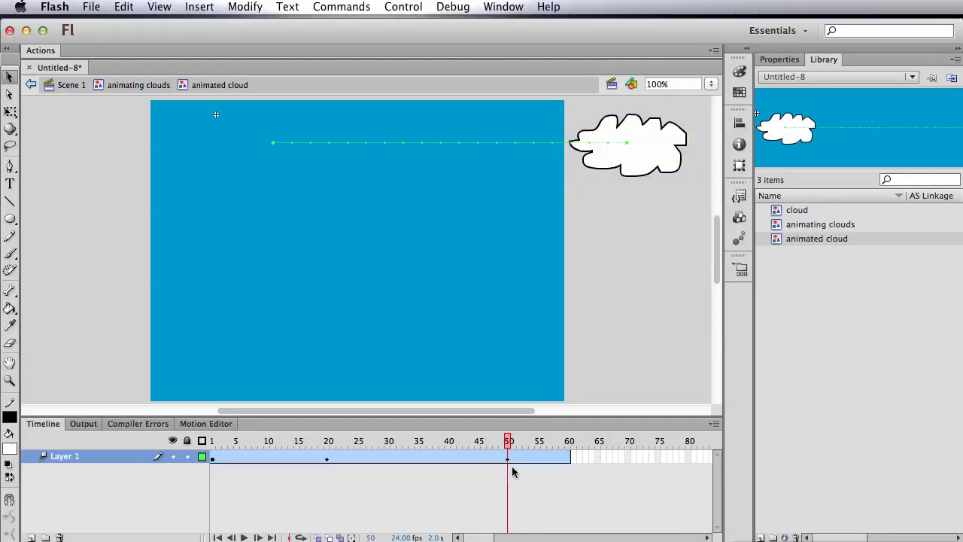
{"action": "left_click", "coordinate": [508, 456]}
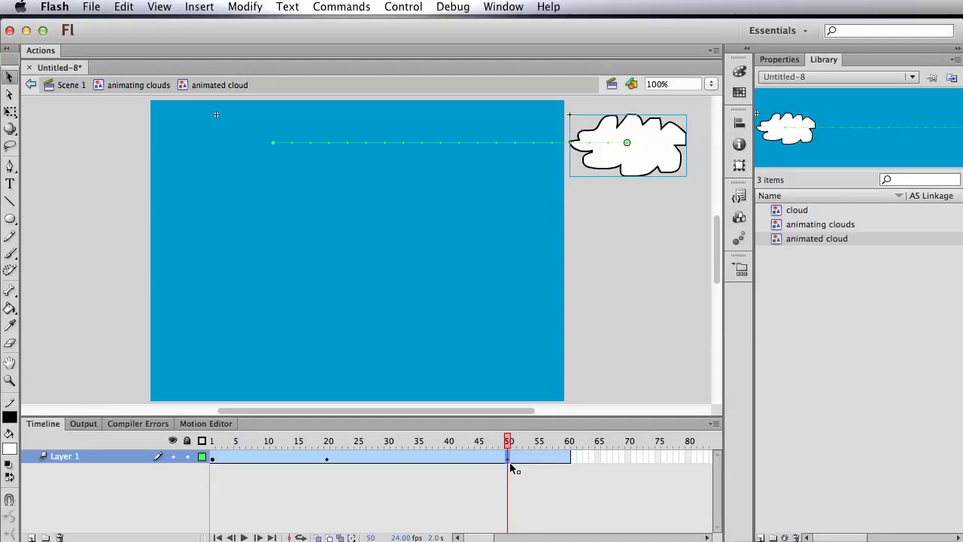
{"action": "left_click", "coordinate": [525, 492]}
{"action": "left_click", "coordinate": [509, 460]}
{"action": "right_click", "coordinate": [508, 460]}
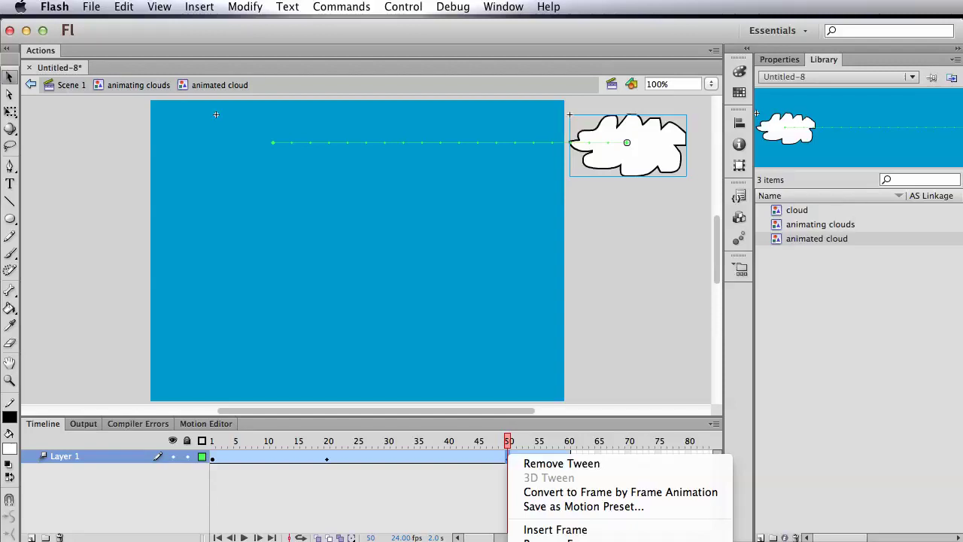
{"action": "left_click", "coordinate": [557, 540]}
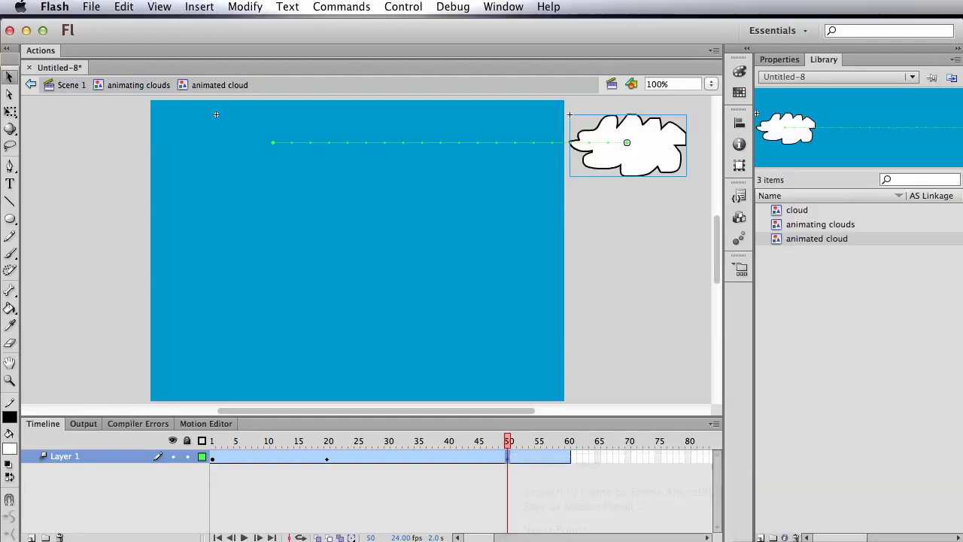
{"action": "mouse_move", "coordinate": [510, 443]}
{"action": "left_mouse_down"}
{"action": "mouse_move", "coordinate": [233, 446]}
{"action": "mouse_move", "coordinate": [509, 450]}
{"action": "left_mouse_up"}
- At frame 50, move the cloud from the right pasteboard to just left of the stage
{"action": "left_click", "coordinate": [629, 150]}
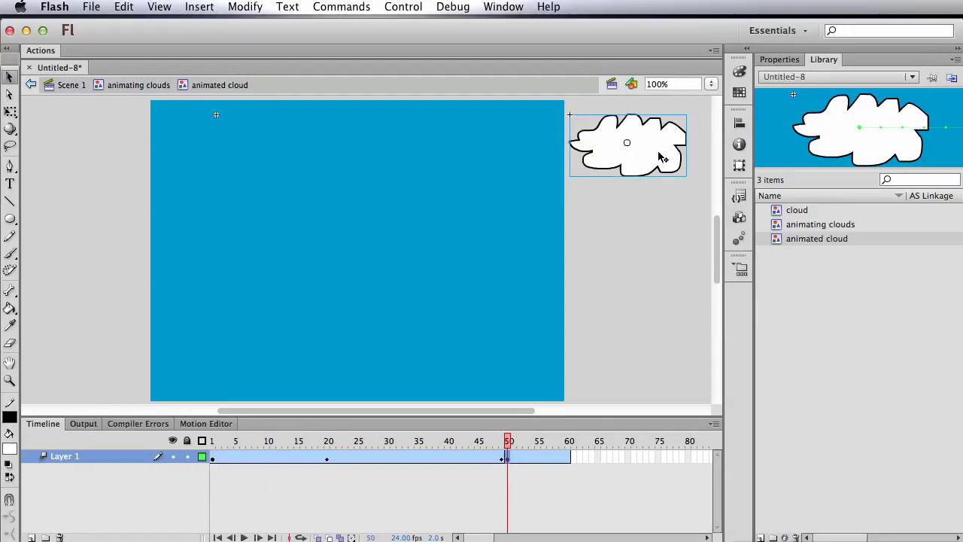
{"action": "left_click_drag", "start_coordinate": [660, 157], "coordinate": [114, 157]}
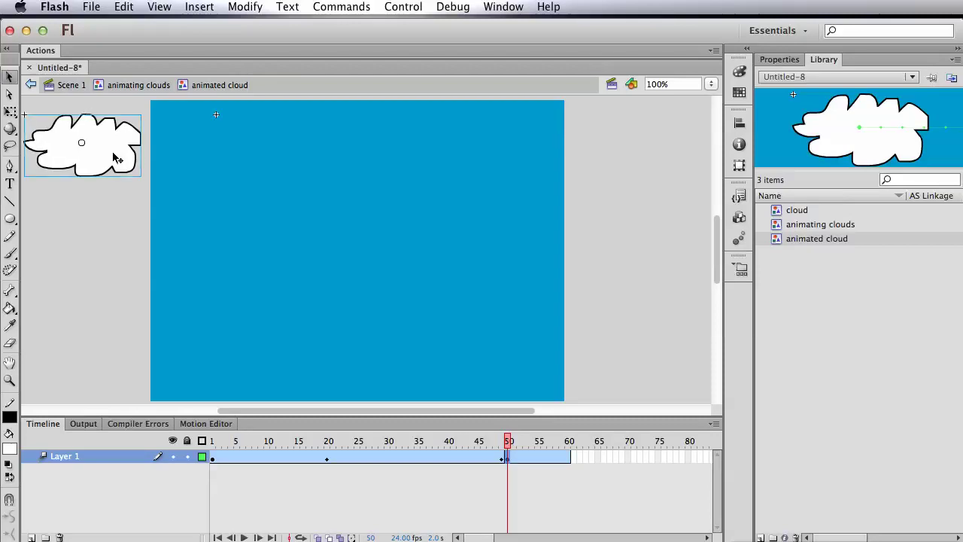
{"action": "left_click", "coordinate": [142, 252]}
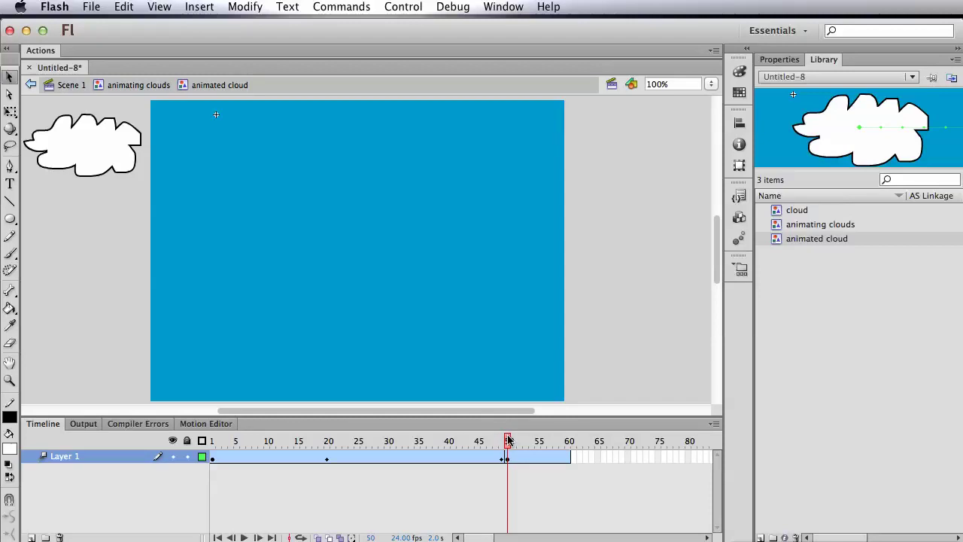
{"action": "left_click_drag", "start_coordinate": [507, 442], "coordinate": [185, 440]}
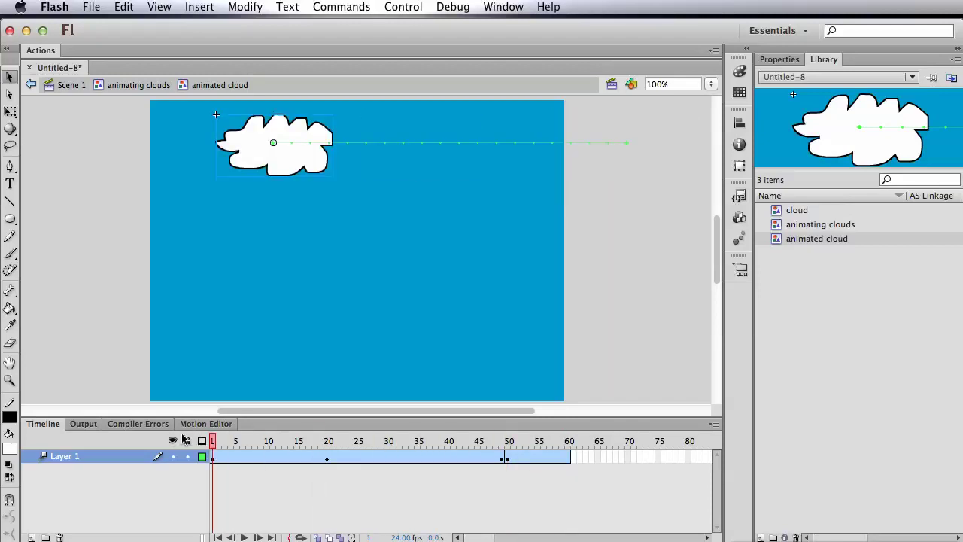
- Scrub the tween through frames 54–60 to check the cloud drifting back to its start
{"action": "left_click", "coordinate": [211, 460]}
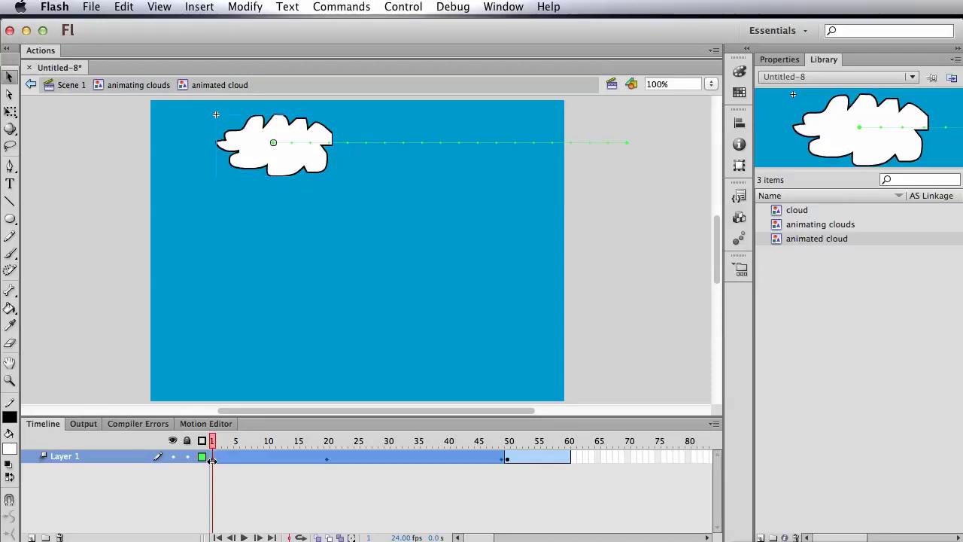
{"action": "left_click", "coordinate": [224, 469]}
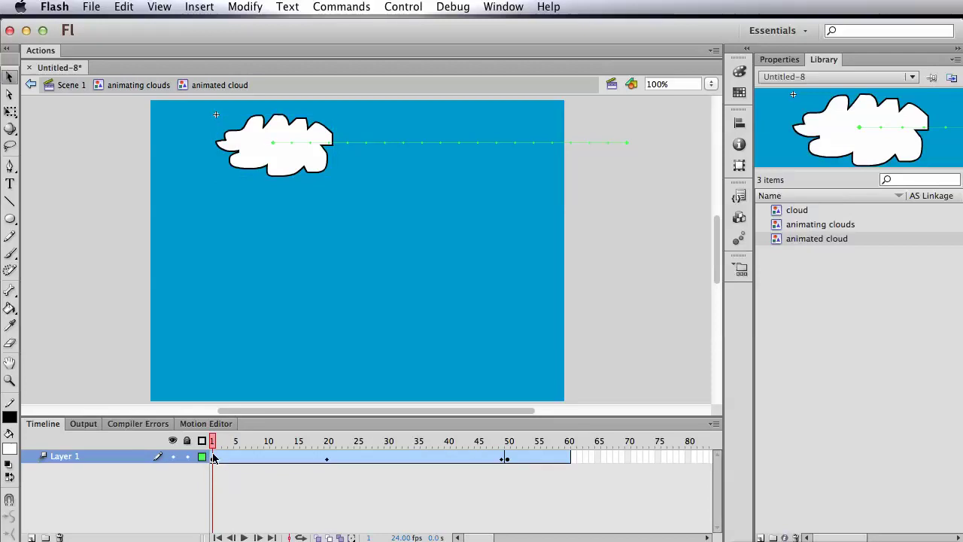
{"action": "left_click", "coordinate": [214, 457]}
{"action": "left_click_drag", "start_coordinate": [216, 459], "coordinate": [569, 466]}
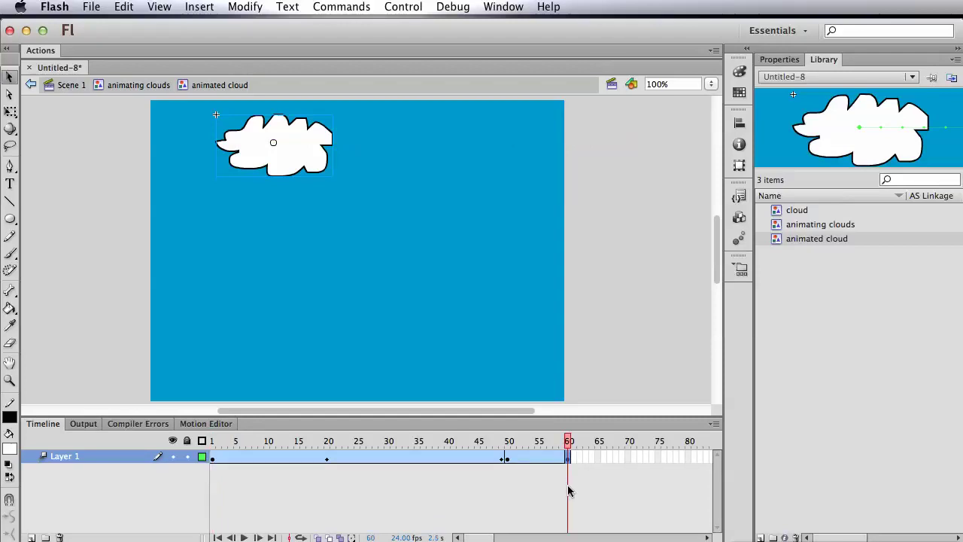
{"action": "left_click", "coordinate": [529, 450]}
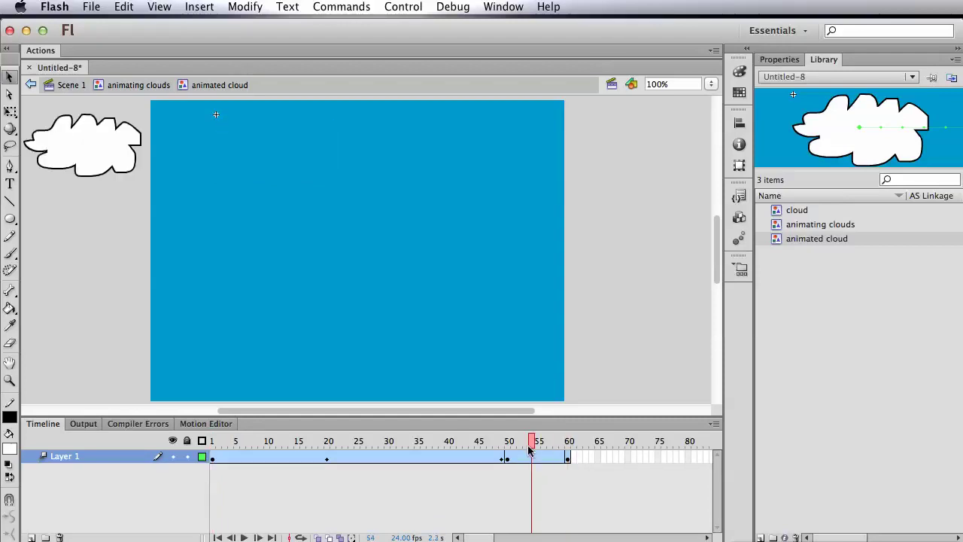
{"action": "left_click", "coordinate": [568, 450]}
{"action": "left_click", "coordinate": [552, 449]}
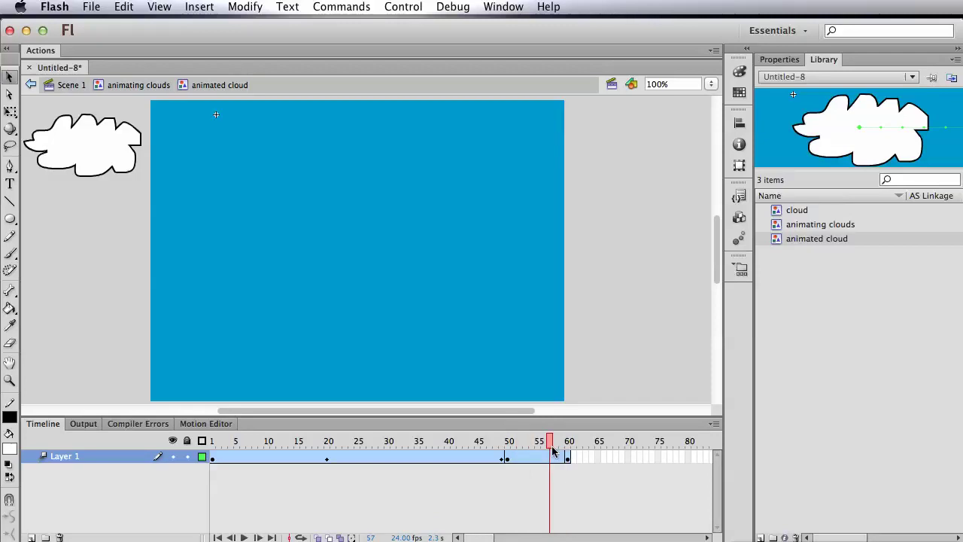
{"action": "key", "text": "Return"}
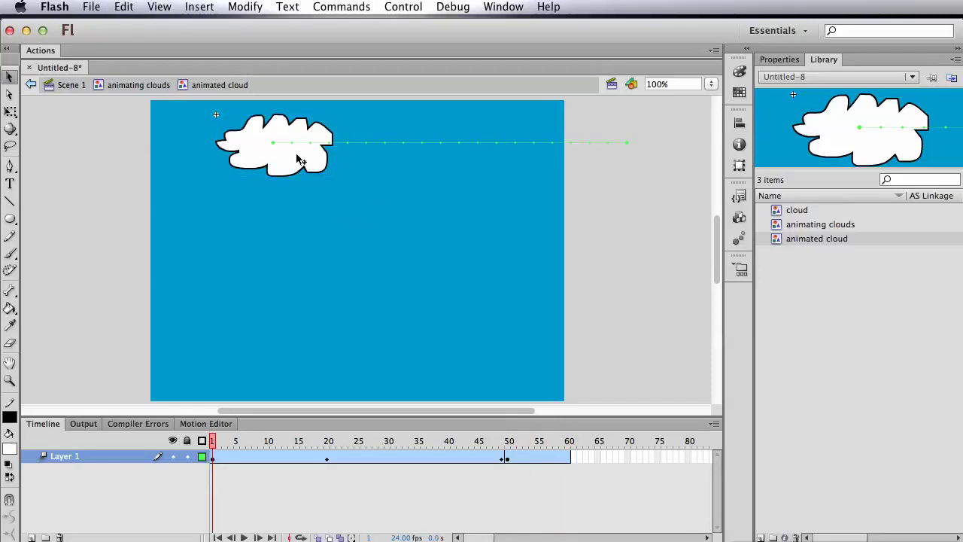
- Show the Properties panel and select the cloud instance at frame 50
{"action": "left_click", "coordinate": [214, 459]}
{"action": "left_click", "coordinate": [769, 62]}
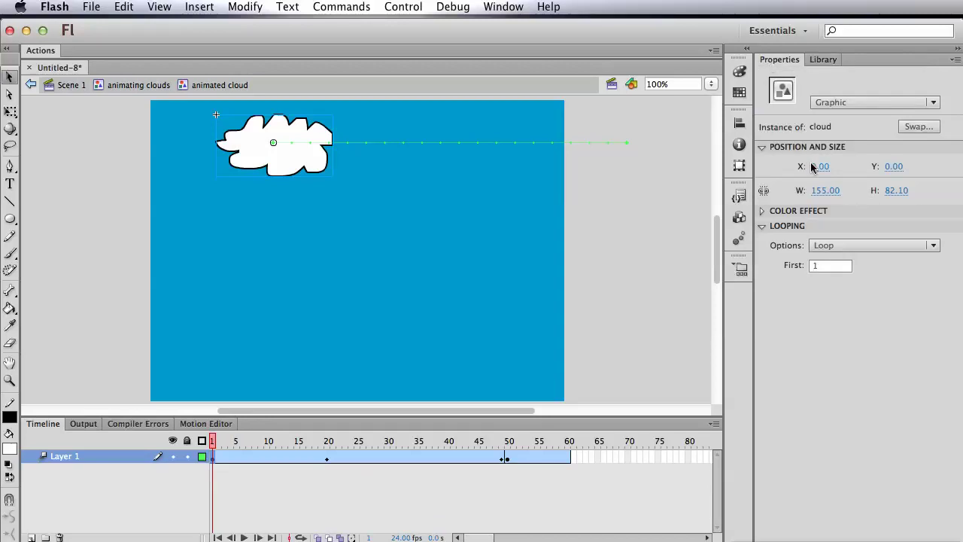
{"action": "left_click", "coordinate": [671, 189]}
{"action": "left_click", "coordinate": [297, 162]}
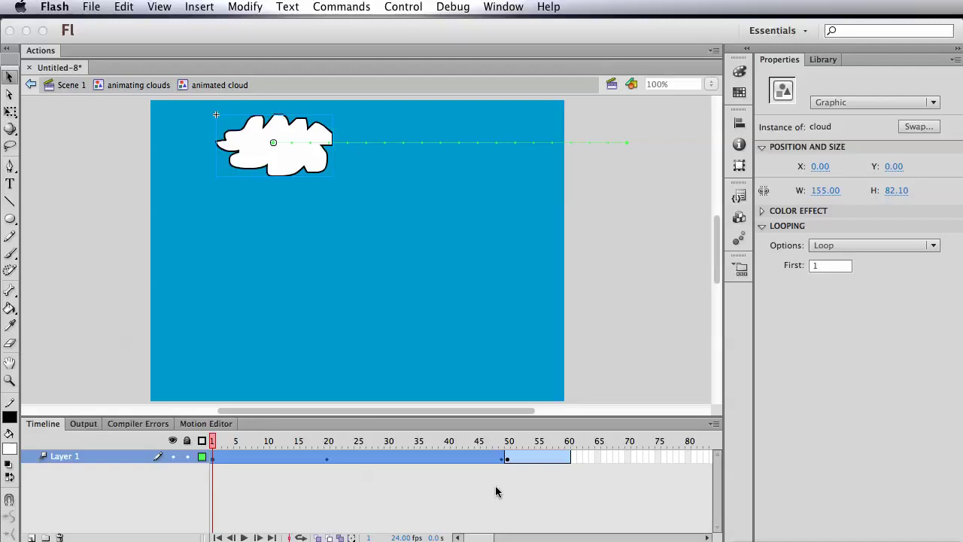
{"action": "left_click", "coordinate": [519, 487]}
{"action": "left_click", "coordinate": [509, 460]}
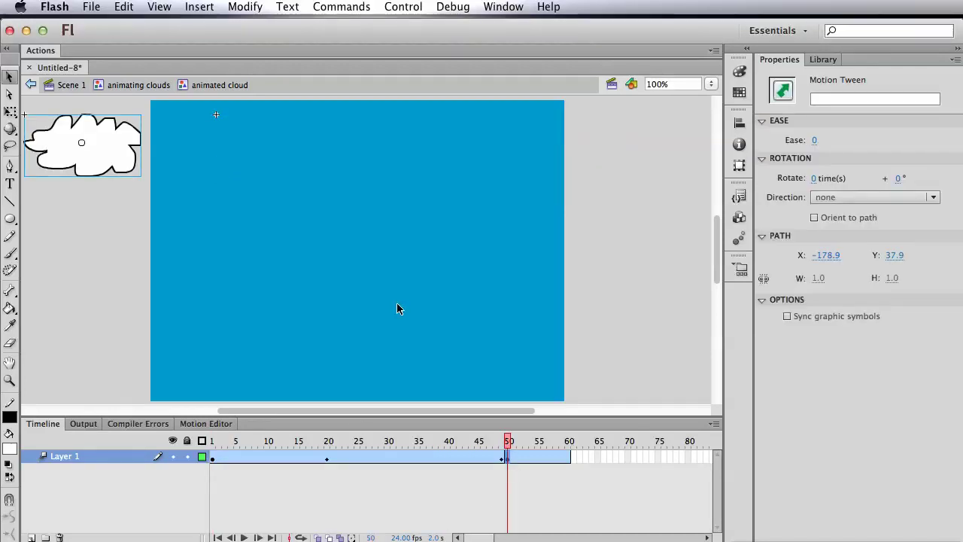
{"action": "left_click", "coordinate": [107, 165]}
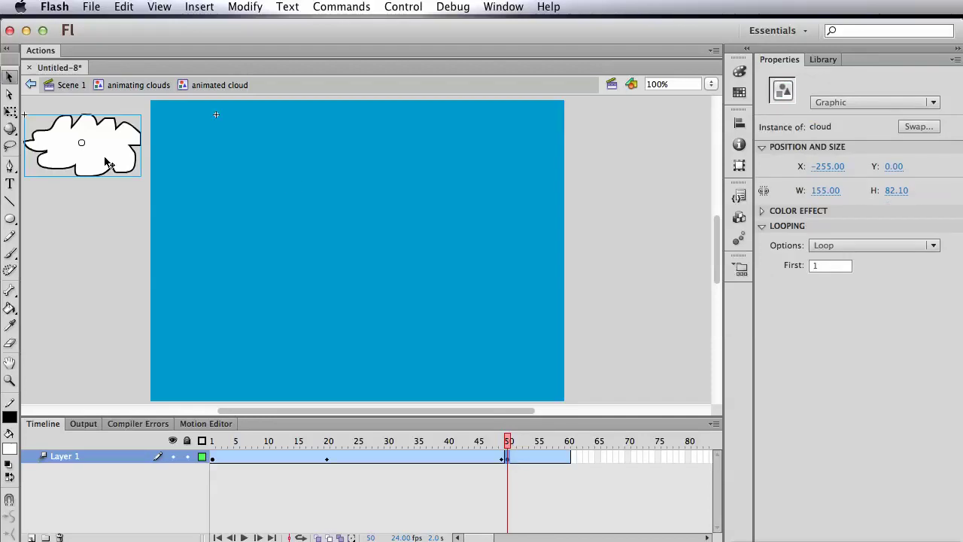
{"action": "left_click", "coordinate": [83, 236]}
{"action": "left_click", "coordinate": [91, 154]}
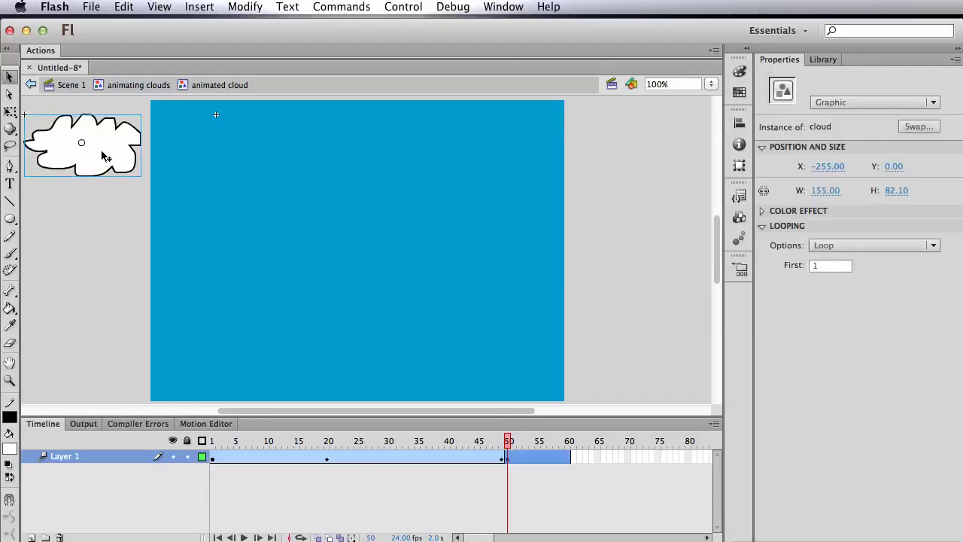
- Try X 0 for the cloud at frame 50, then restore its X to -255
{"action": "left_click", "coordinate": [843, 166]}
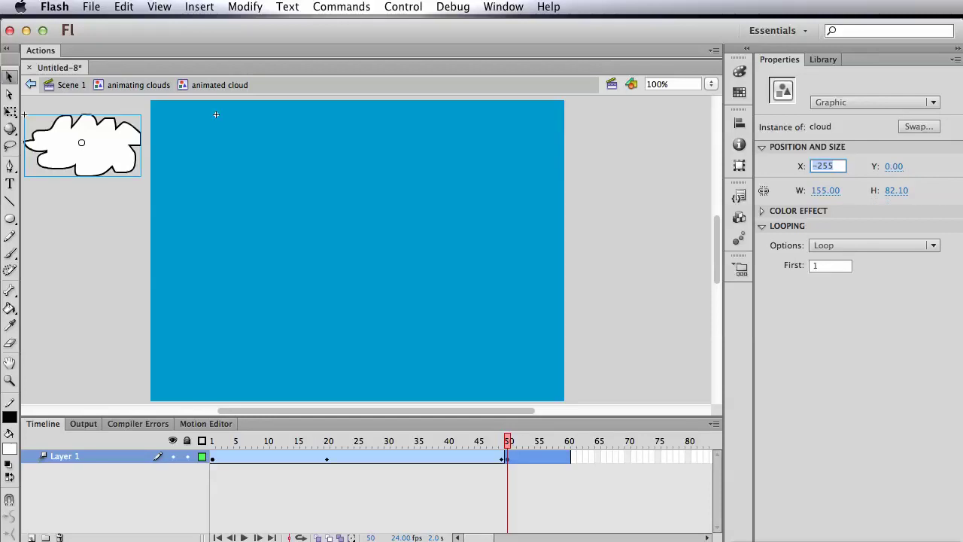
{"action": "type", "text": "0"}
{"action": "key", "text": "Return"}
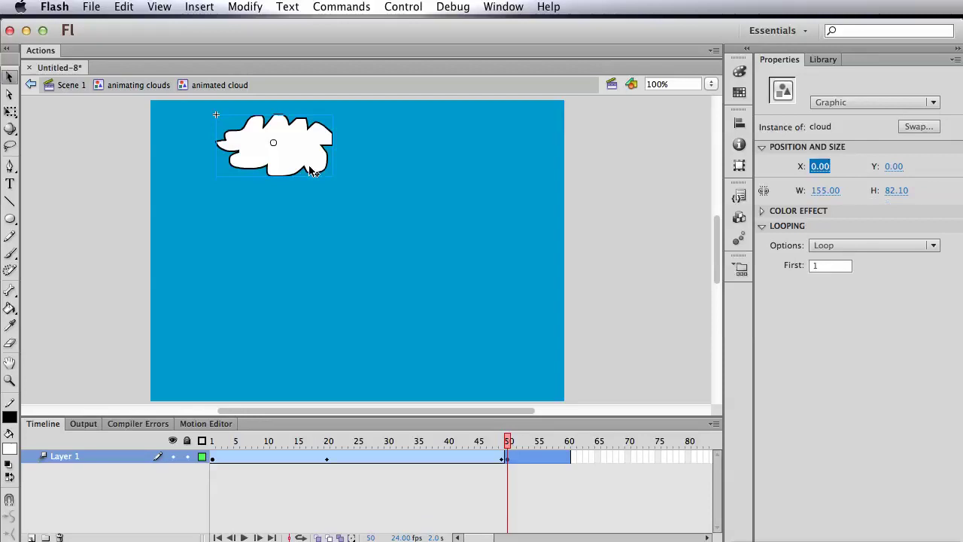
{"action": "type", "text": "-255"}
{"action": "key", "text": "Return"}
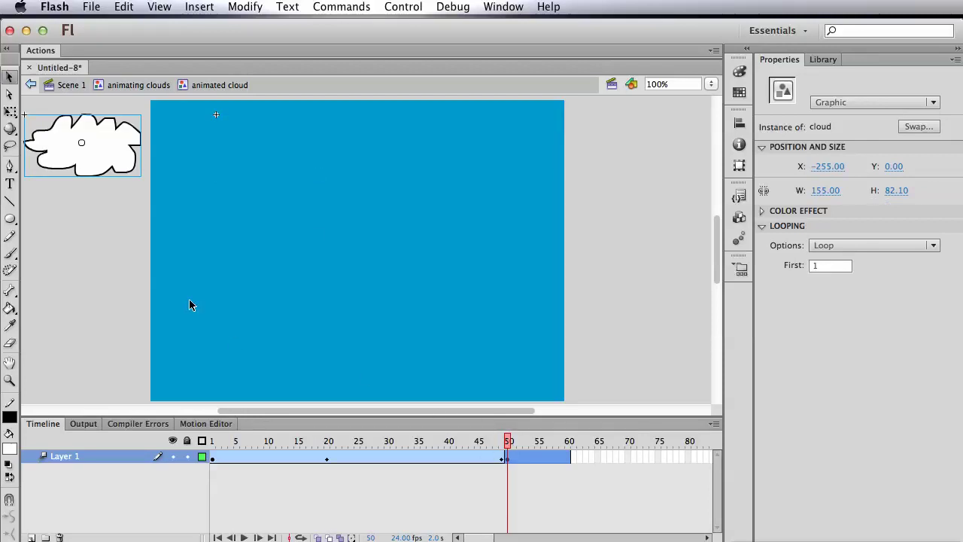
- At frame 60, set the cloud's X position to 0
{"action": "left_click", "coordinate": [509, 443]}
{"action": "left_click_drag", "start_coordinate": [511, 444], "coordinate": [569, 446]}
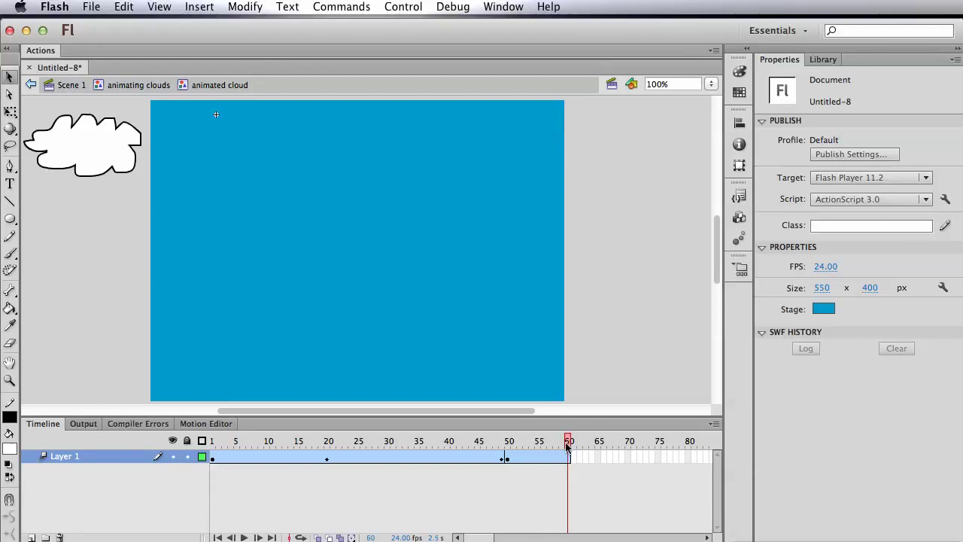
{"action": "left_click", "coordinate": [557, 458]}
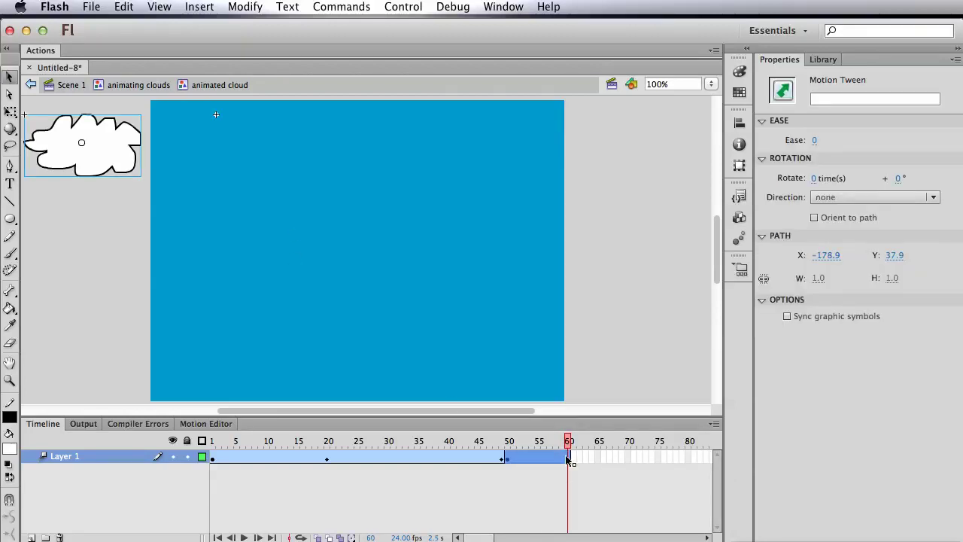
{"action": "left_click", "coordinate": [75, 158]}
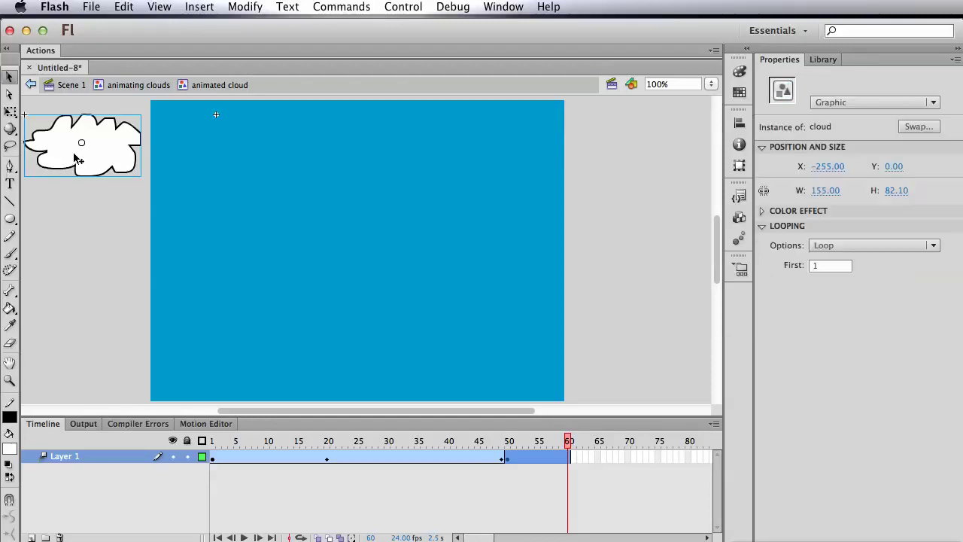
{"action": "left_click", "coordinate": [826, 166]}
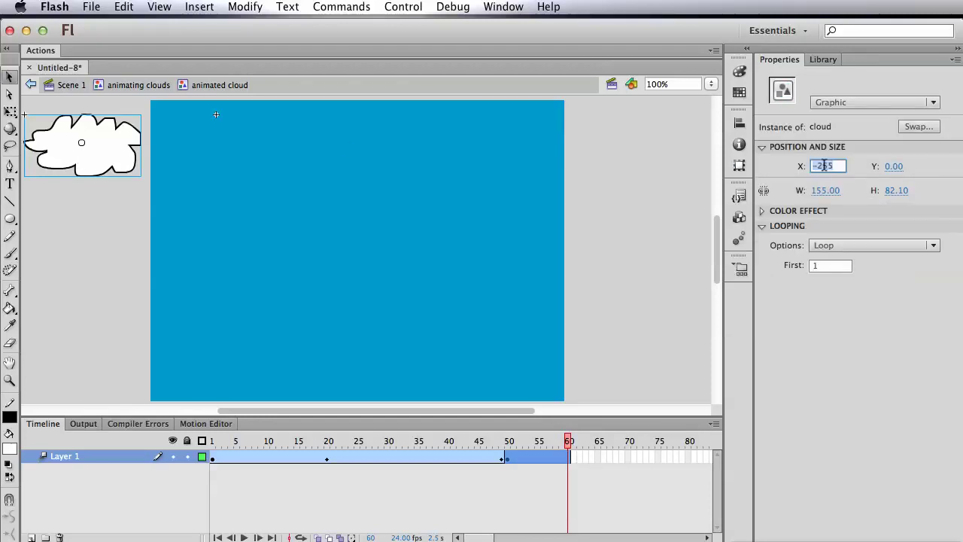
{"action": "type", "text": "0"}
{"action": "key", "text": "Return"}
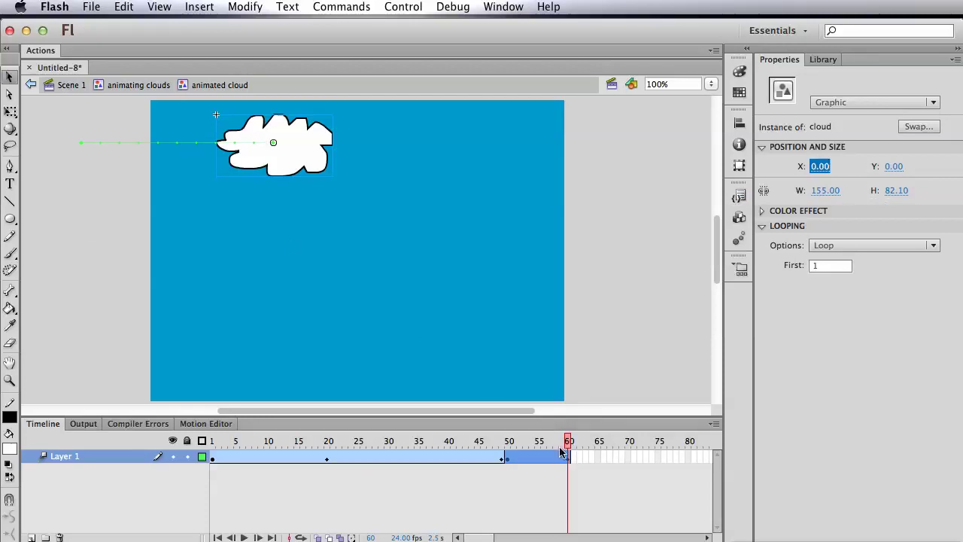
- Scrub from frame 50 back through the loop and play the cloud animation
{"action": "mouse_move", "coordinate": [569, 443]}
{"action": "left_mouse_down"}
{"action": "mouse_move", "coordinate": [509, 450]}
{"action": "mouse_move", "coordinate": [580, 452]}
{"action": "left_mouse_up"}
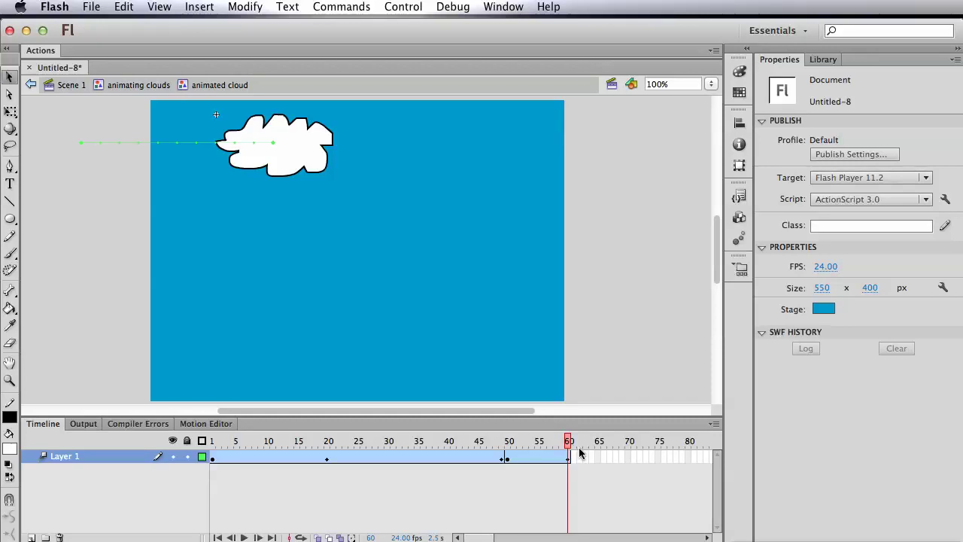
{"action": "left_click_drag", "start_coordinate": [579, 451], "coordinate": [181, 448]}
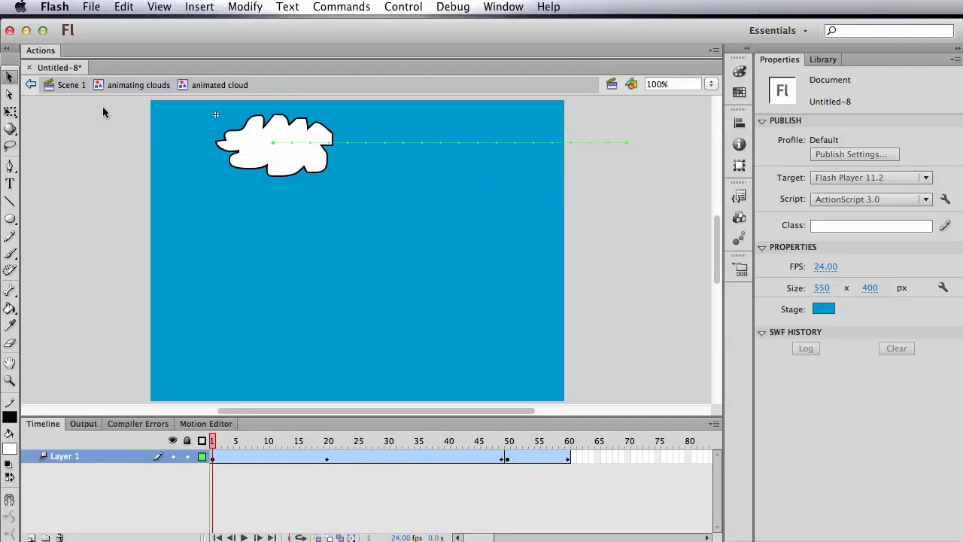
{"action": "key", "text": "Return"}
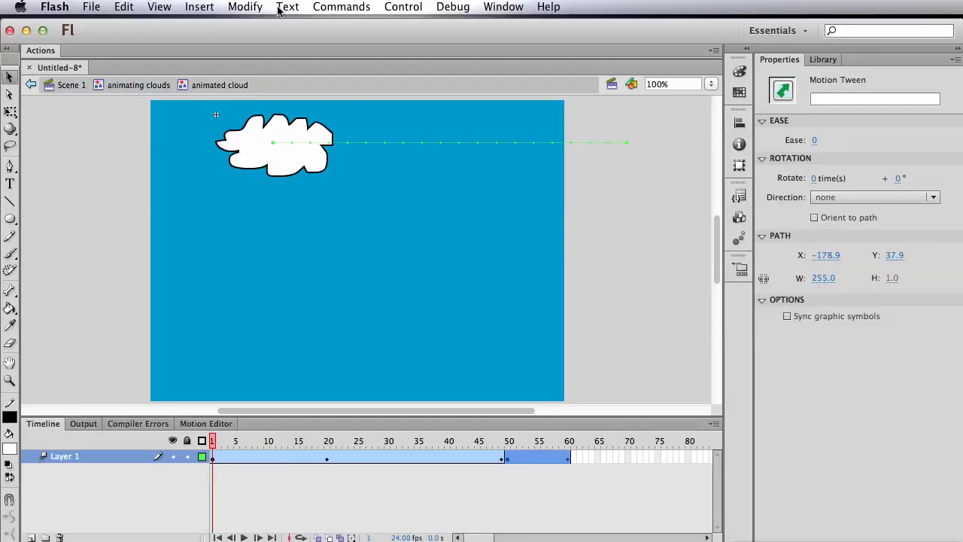
- Test the movie as Untitled-8.swf via Control > Test Movie > Test, then close the preview
{"action": "left_click", "coordinate": [248, 7]}
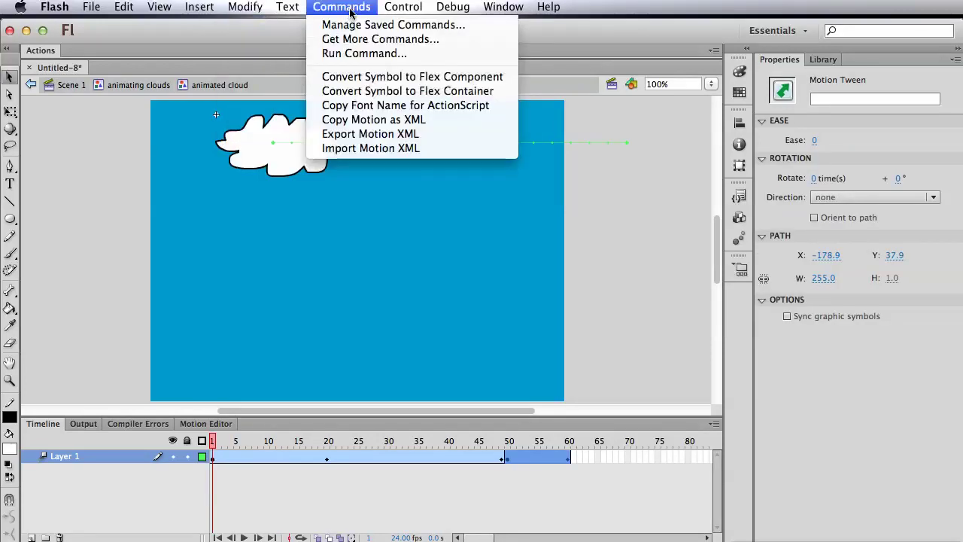
{"action": "mouse_move", "coordinate": [410, 8]}
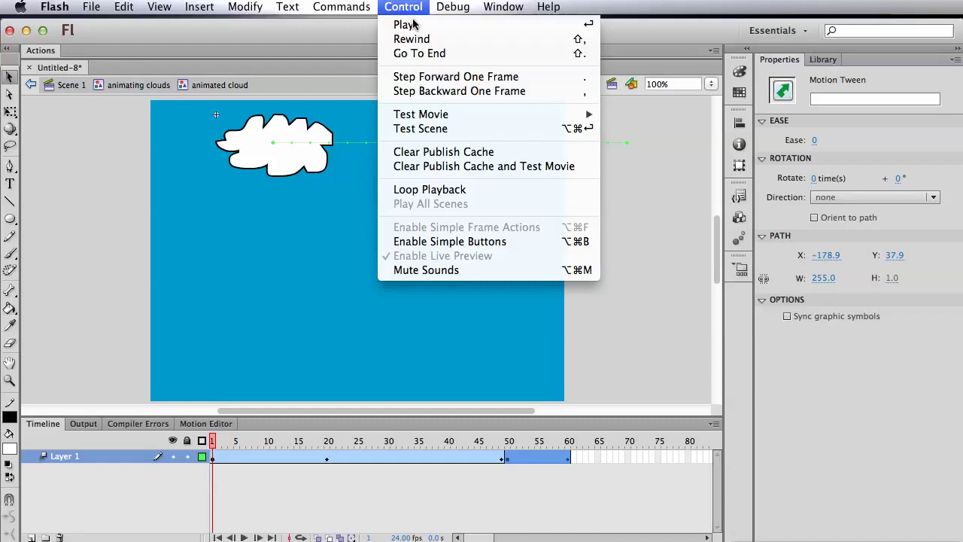
{"action": "mouse_move", "coordinate": [464, 115]}
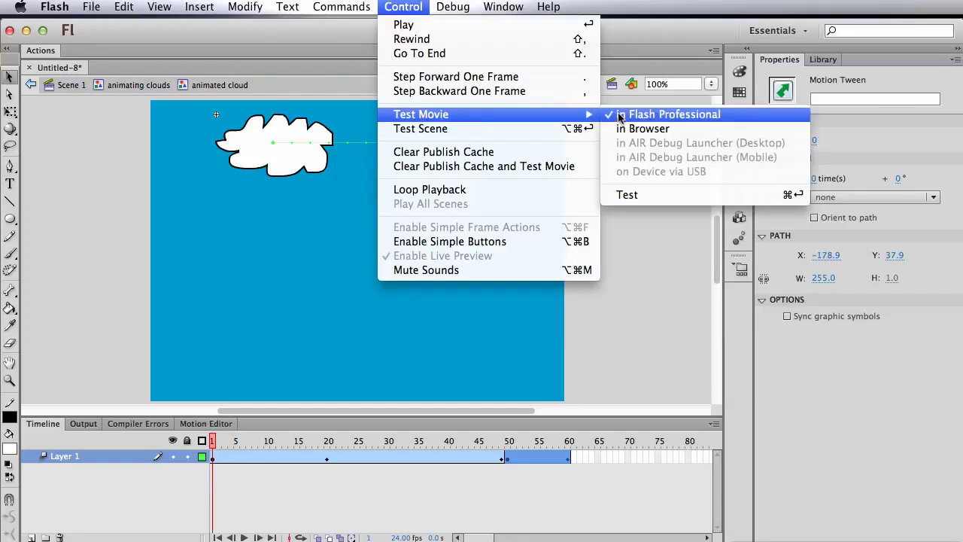
{"action": "left_click", "coordinate": [655, 194]}
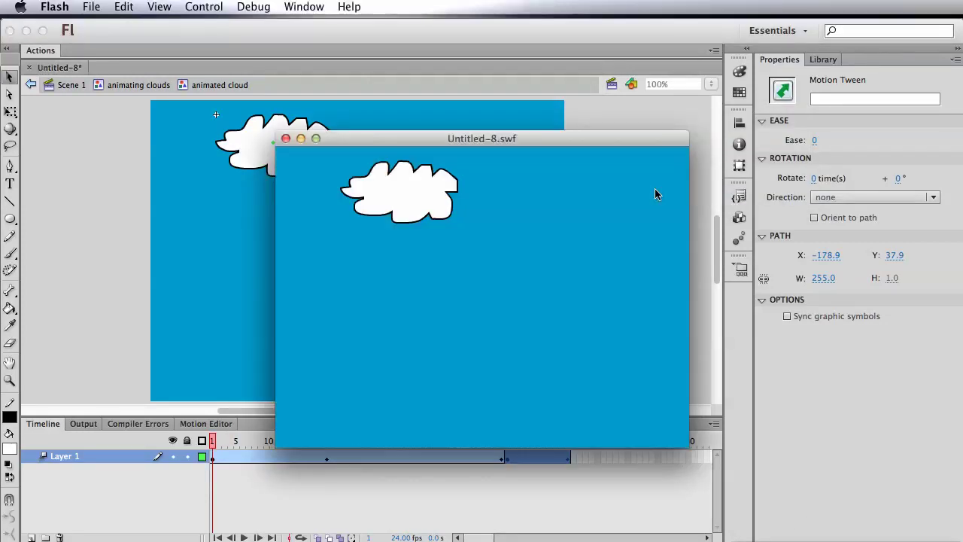
{"action": "left_click_drag", "start_coordinate": [422, 139], "coordinate": [404, 122]}
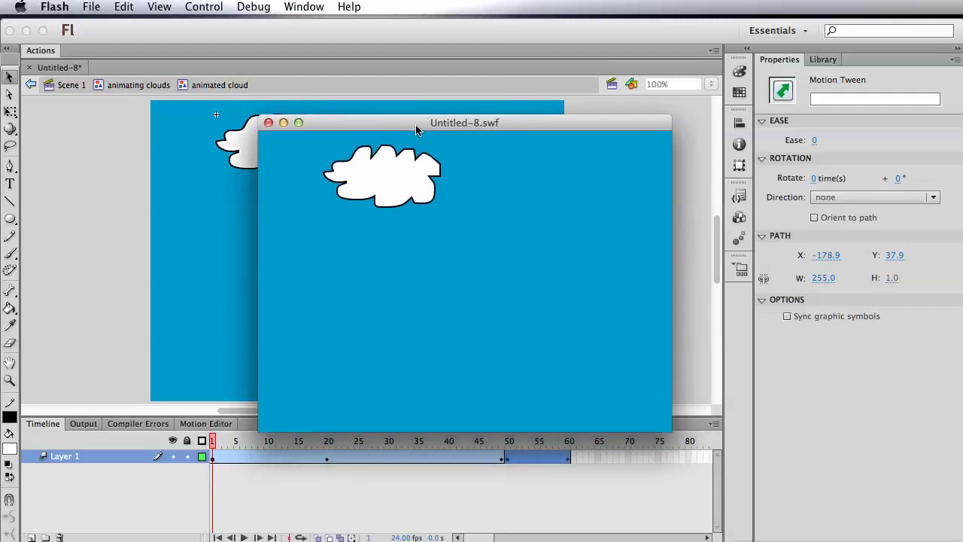
{"action": "left_click", "coordinate": [268, 123]}
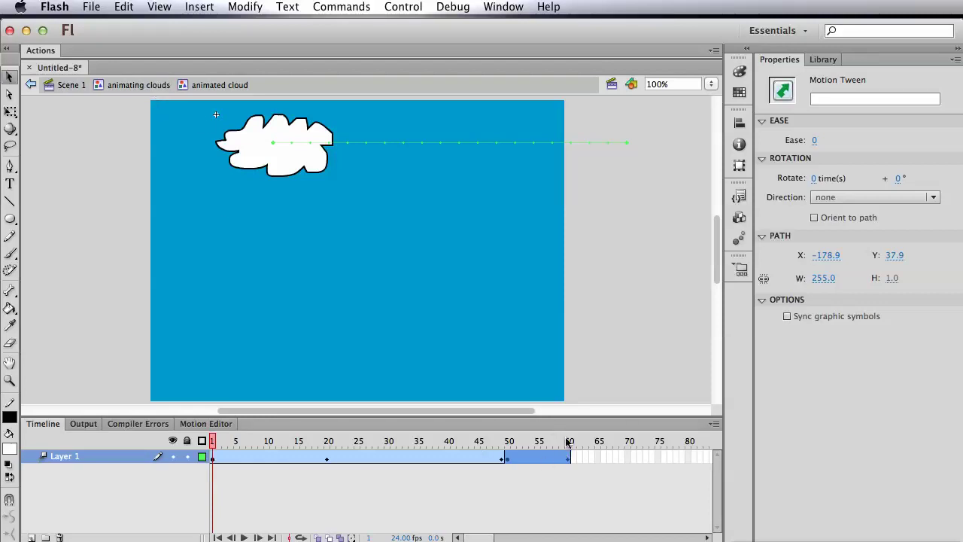
- Inside 'animating clouds', extend the cloud1 layer to frame 60
{"action": "left_click", "coordinate": [137, 91]}
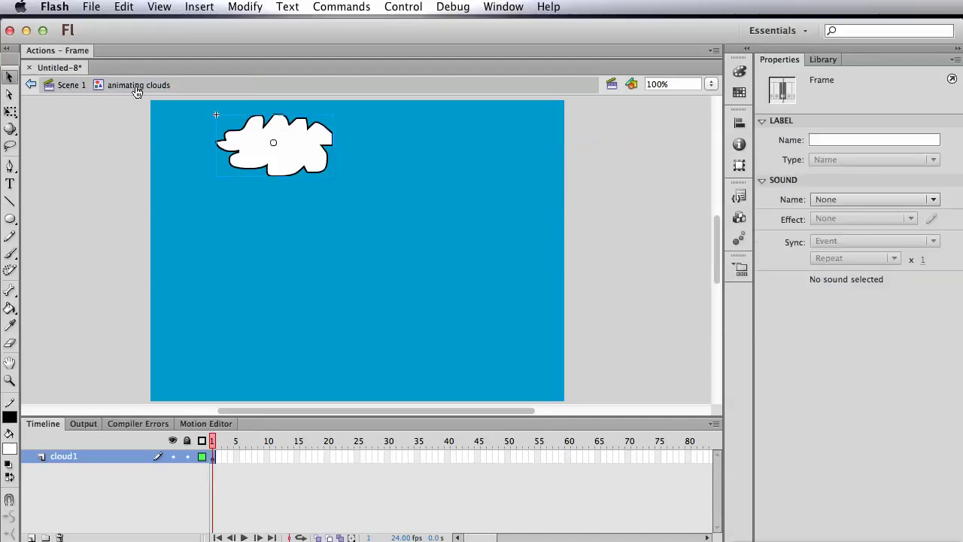
{"action": "left_click", "coordinate": [568, 457]}
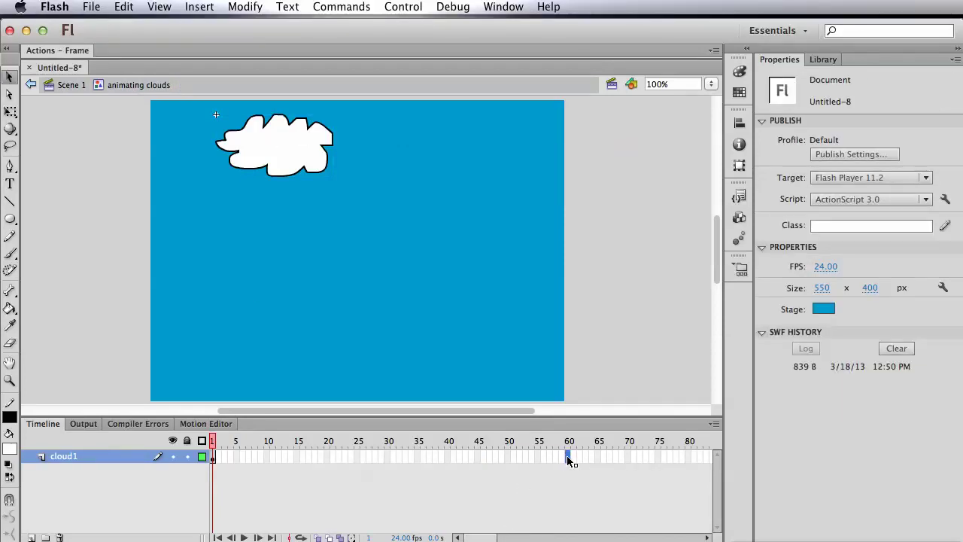
{"action": "right_click", "coordinate": [569, 459]}
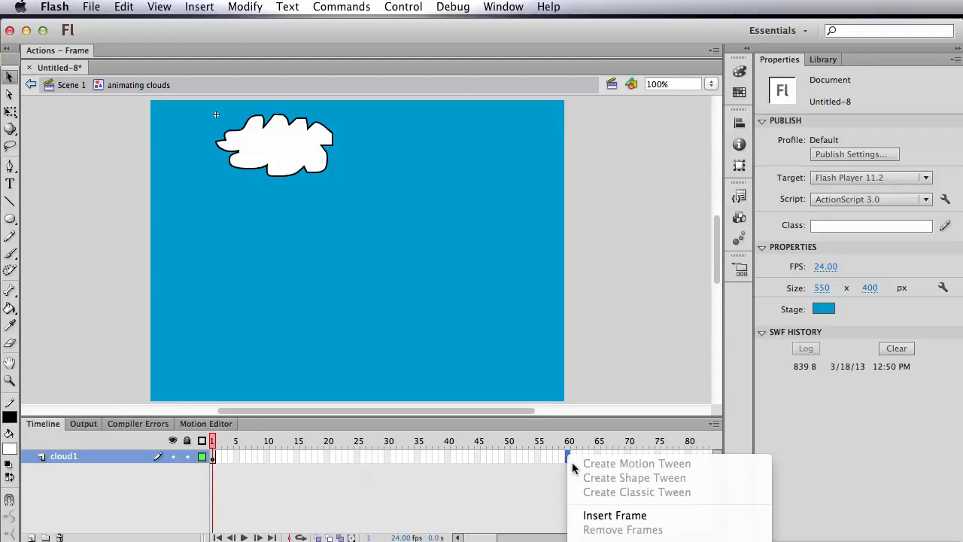
{"action": "left_click", "coordinate": [589, 516]}
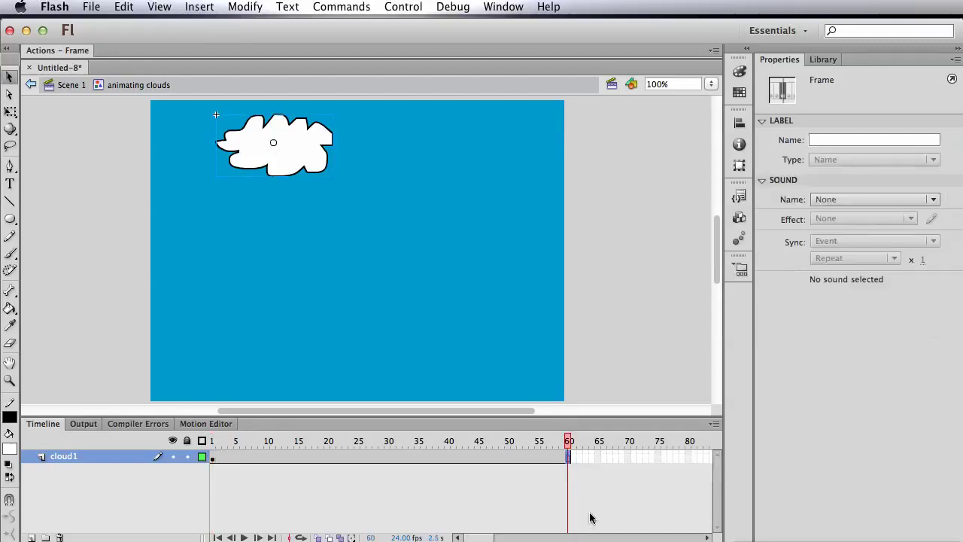
- Back in Scene 1, extend the clouds layer to frame 180
{"action": "left_click", "coordinate": [71, 86]}
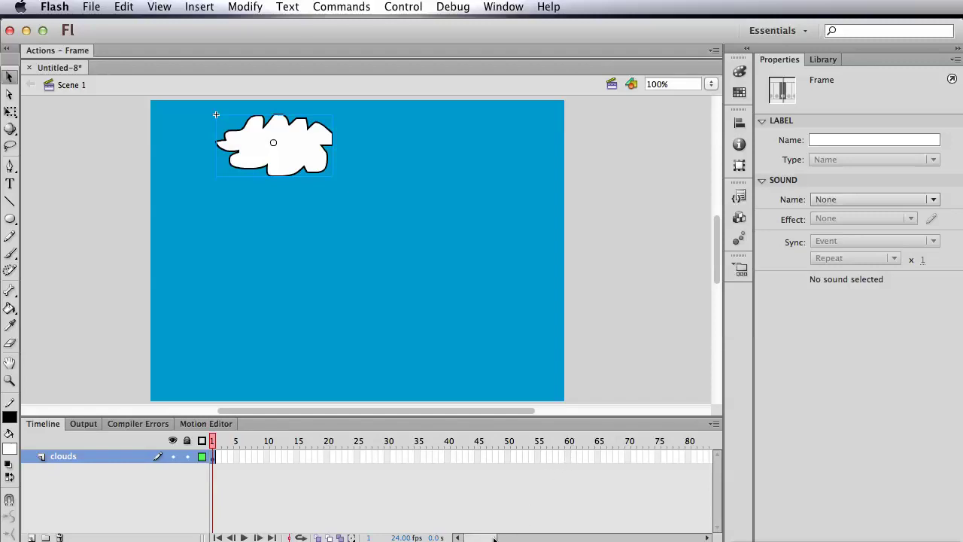
{"action": "left_click_drag", "start_coordinate": [511, 538], "coordinate": [533, 538]}
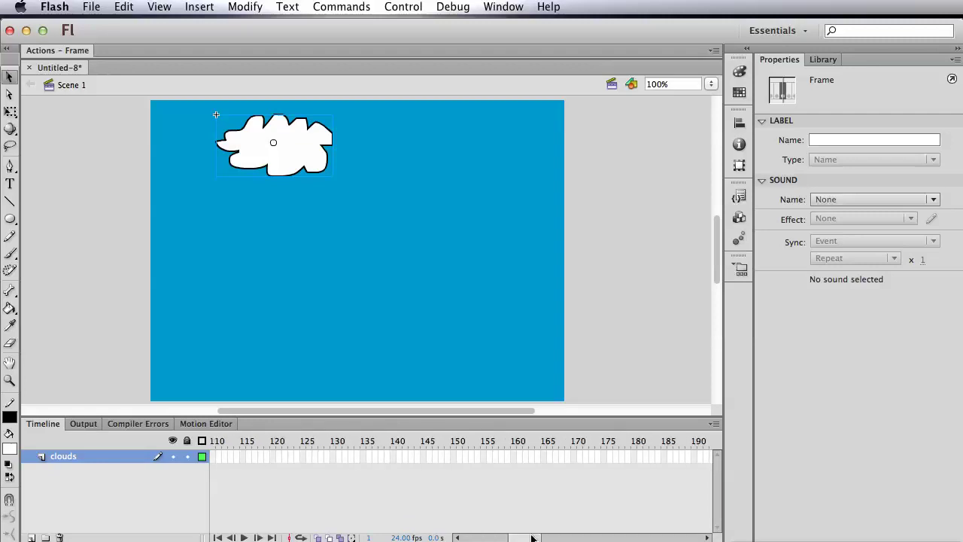
{"action": "right_click", "coordinate": [635, 456]}
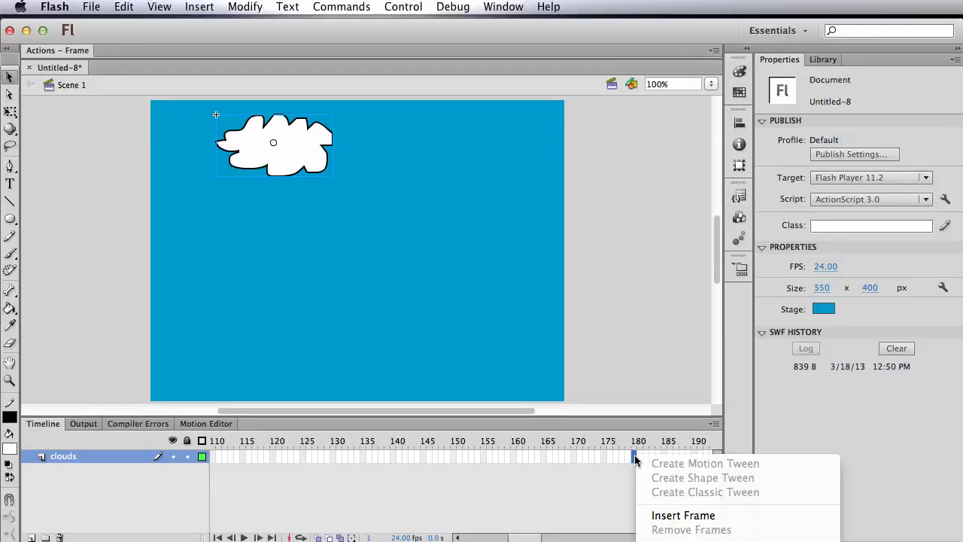
{"action": "left_click", "coordinate": [683, 516]}
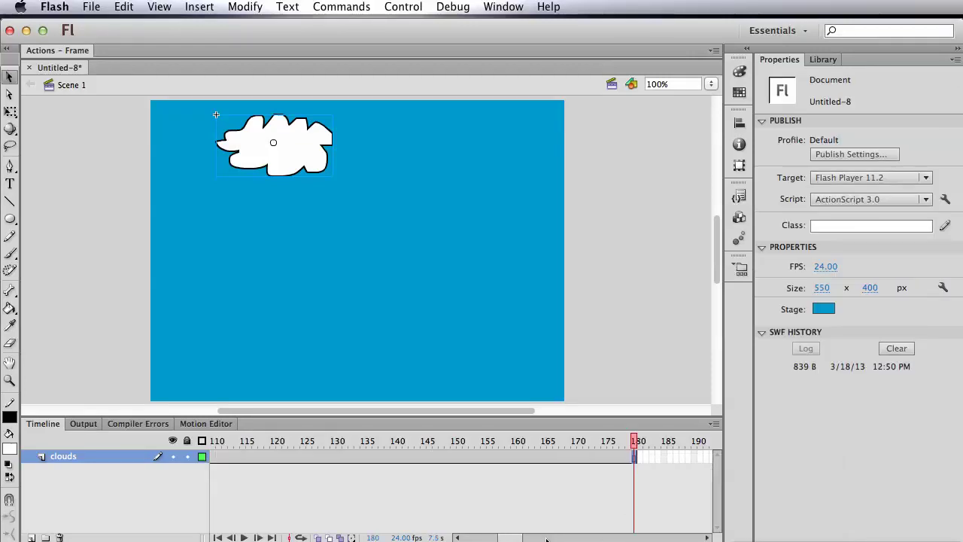
{"action": "left_click_drag", "start_coordinate": [509, 539], "coordinate": [466, 539]}
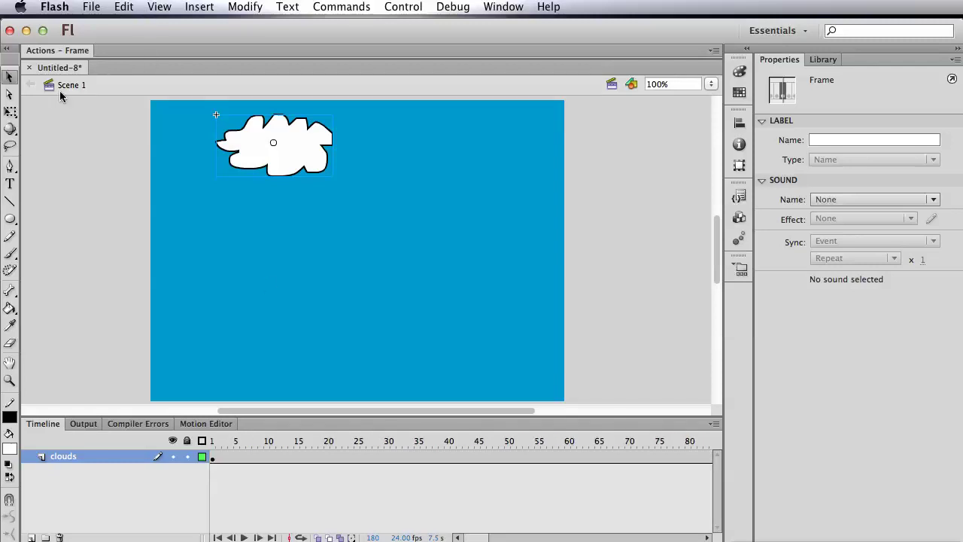
{"action": "key", "text": "super+Return"}
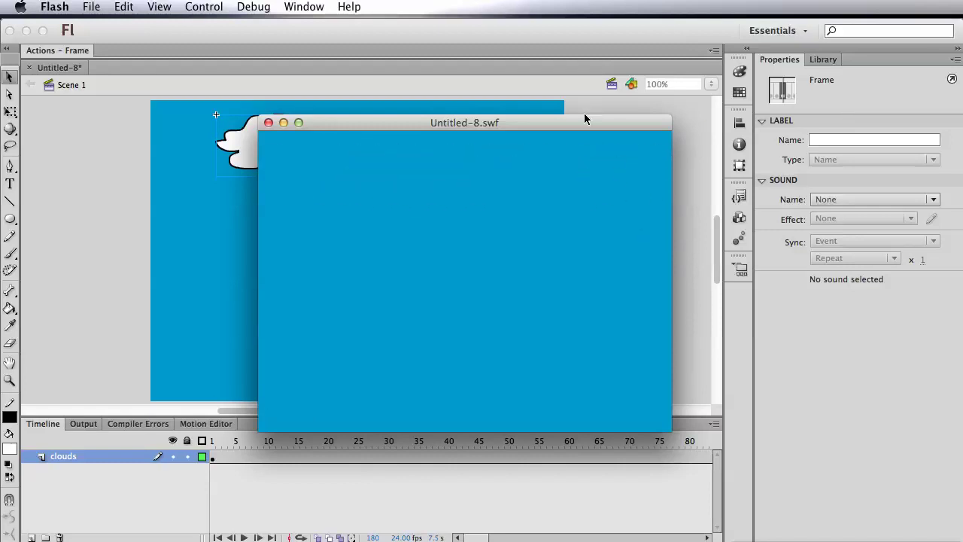
{"action": "left_click_drag", "start_coordinate": [557, 121], "coordinate": [537, 110]}
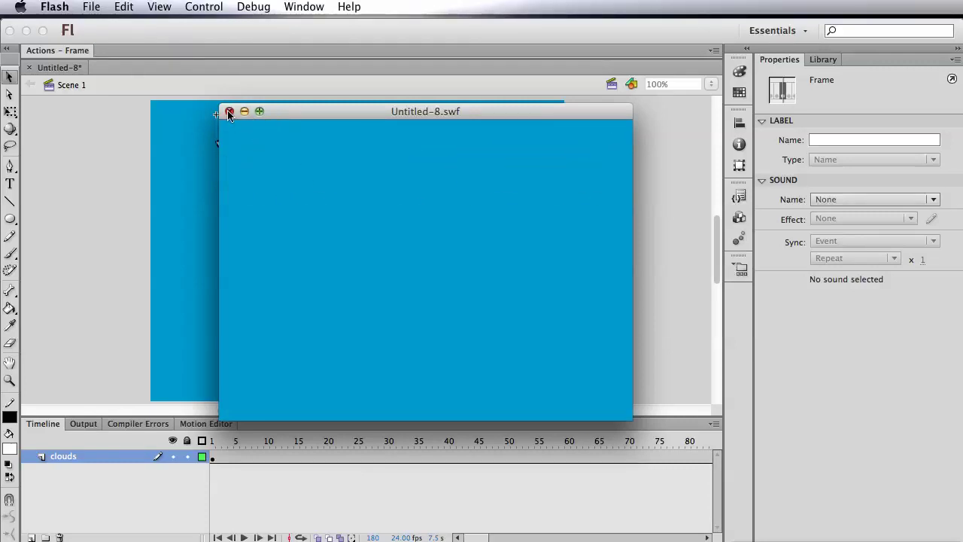
{"action": "left_click", "coordinate": [229, 112]}
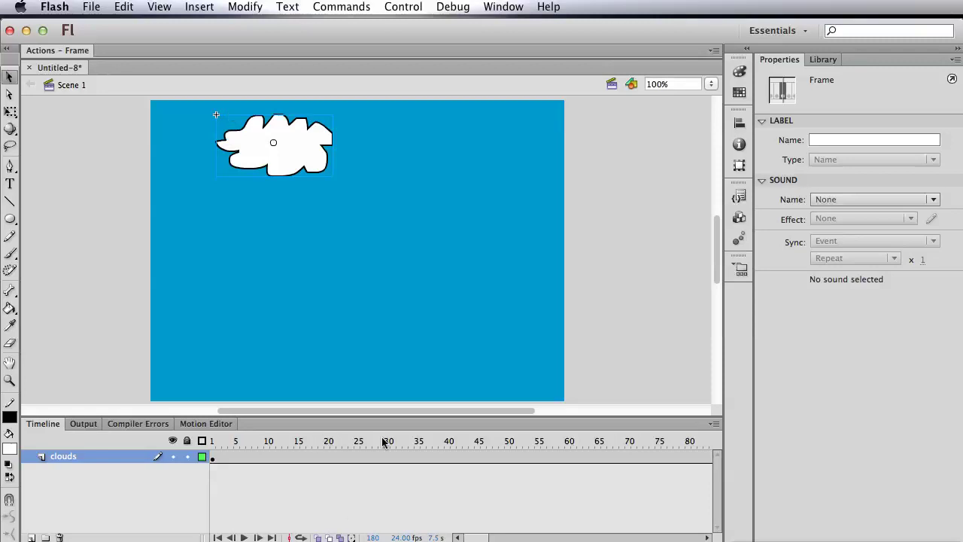
- Deselect the stage, then double-click the cloud to edit the 'animating clouds' symbol
{"action": "left_click", "coordinate": [541, 217]}
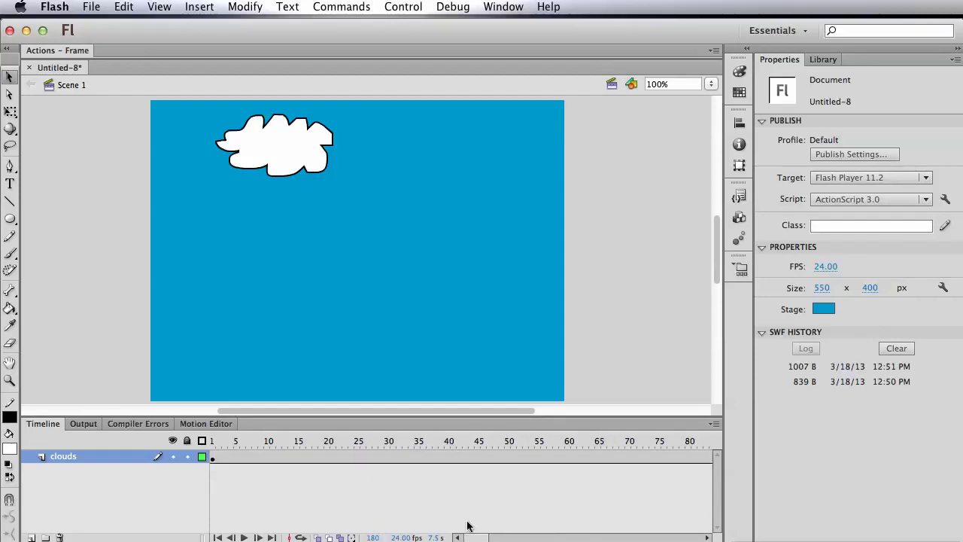
{"action": "double_click", "coordinate": [255, 162]}
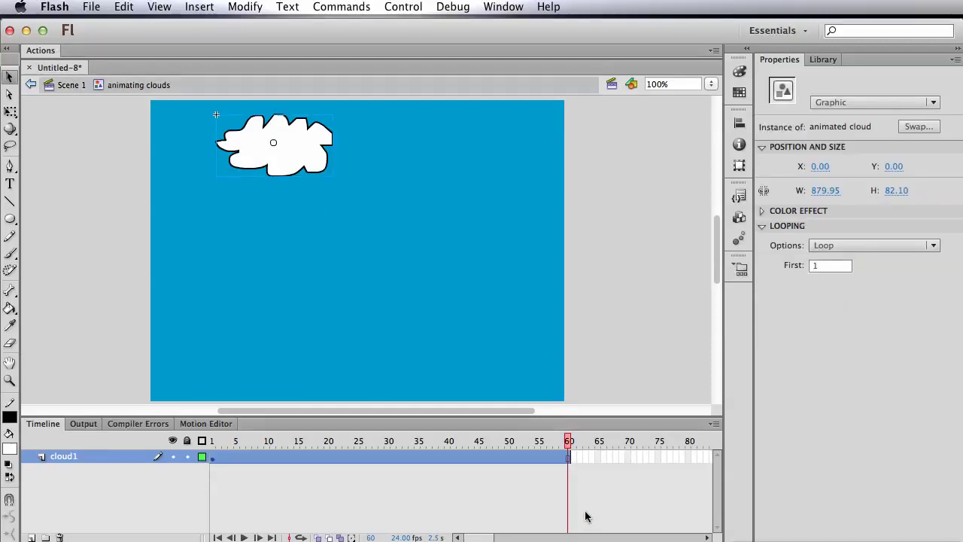
- Extend the cloud1 layer from 60 to 180 frames
{"action": "left_click", "coordinate": [568, 457]}
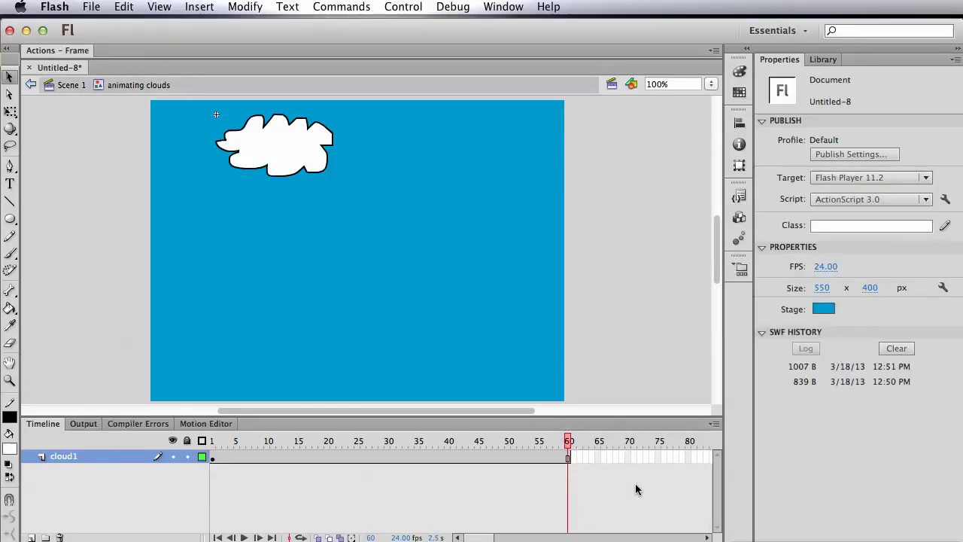
{"action": "mouse_move", "coordinate": [495, 537]}
{"action": "left_mouse_down"}
{"action": "mouse_move", "coordinate": [524, 538]}
{"action": "mouse_move", "coordinate": [501, 537]}
{"action": "left_mouse_up"}
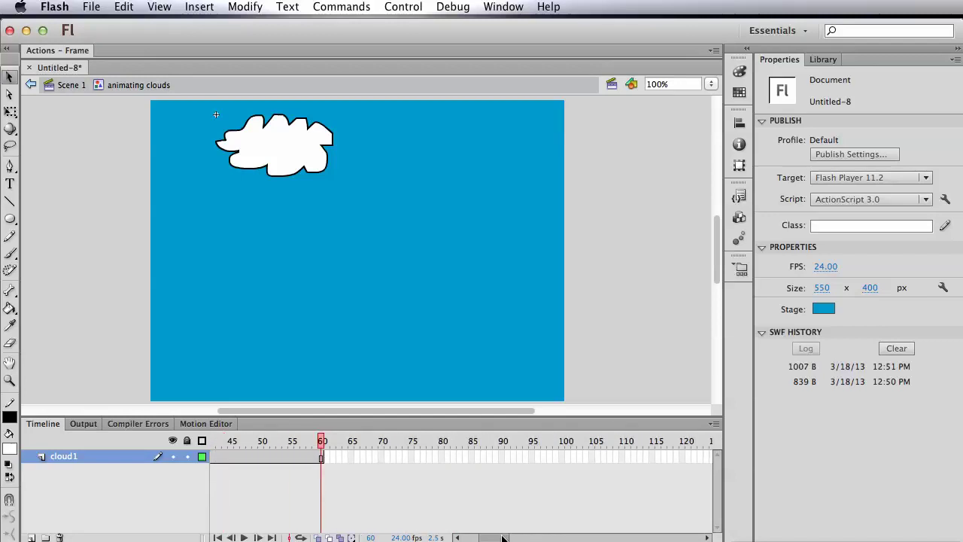
{"action": "left_click_drag", "start_coordinate": [502, 538], "coordinate": [625, 537]}
{"action": "scroll", "coordinate": [522, 479], "scroll_direction": "left", "scroll_amount": 15}
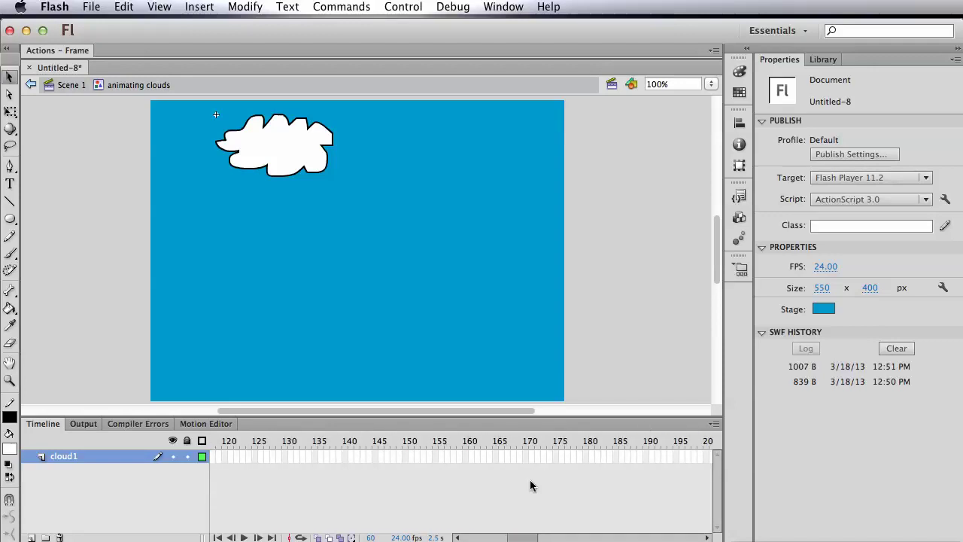
{"action": "right_click", "coordinate": [573, 454]}
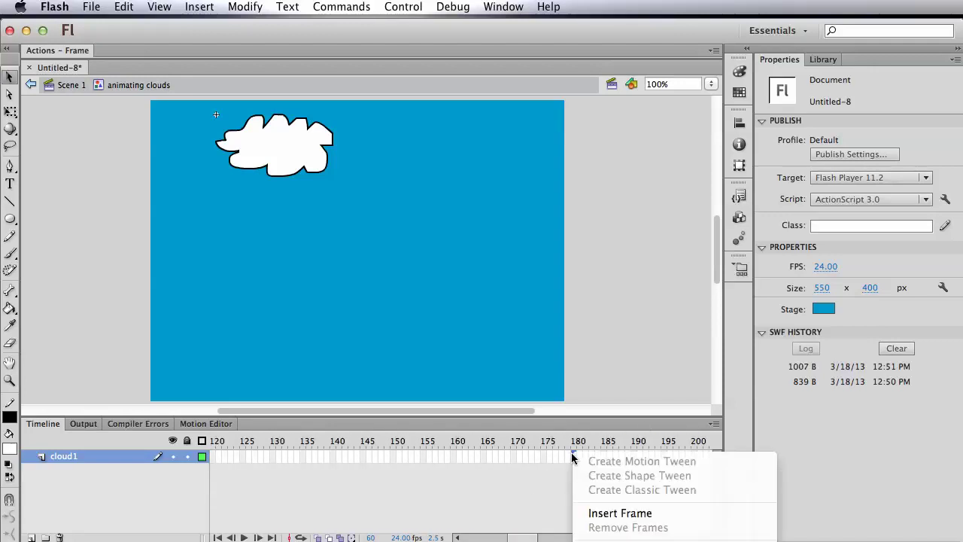
{"action": "left_click", "coordinate": [608, 514]}
- In the animated cloud, stretch the motion tween to frame 180, move the last keyframe later, and test
{"action": "double_click", "coordinate": [311, 157]}
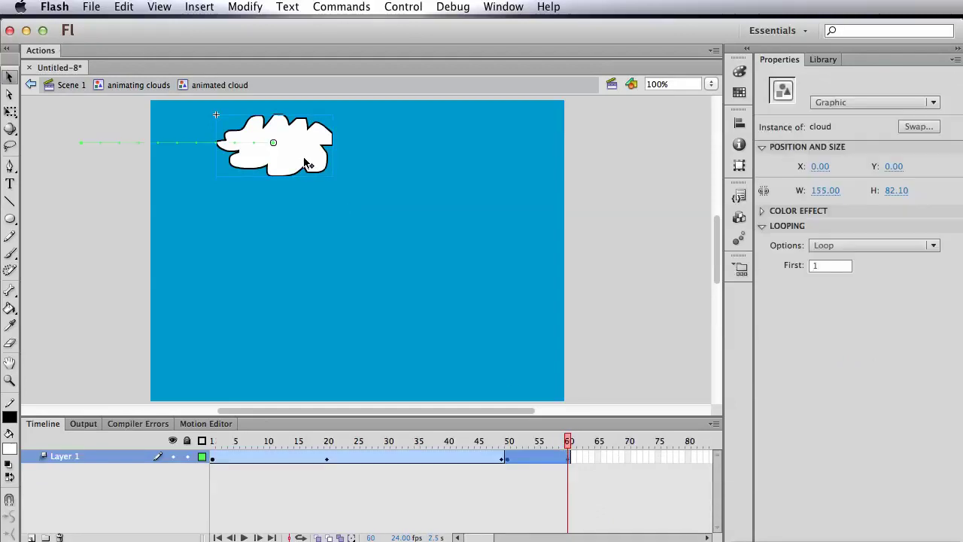
{"action": "left_click", "coordinate": [600, 483]}
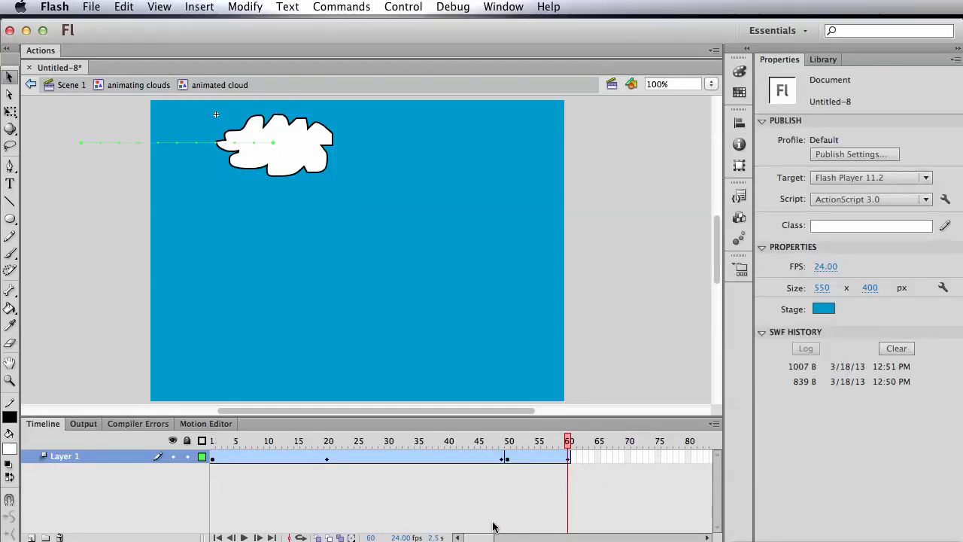
{"action": "left_click_drag", "start_coordinate": [466, 539], "coordinate": [493, 539]}
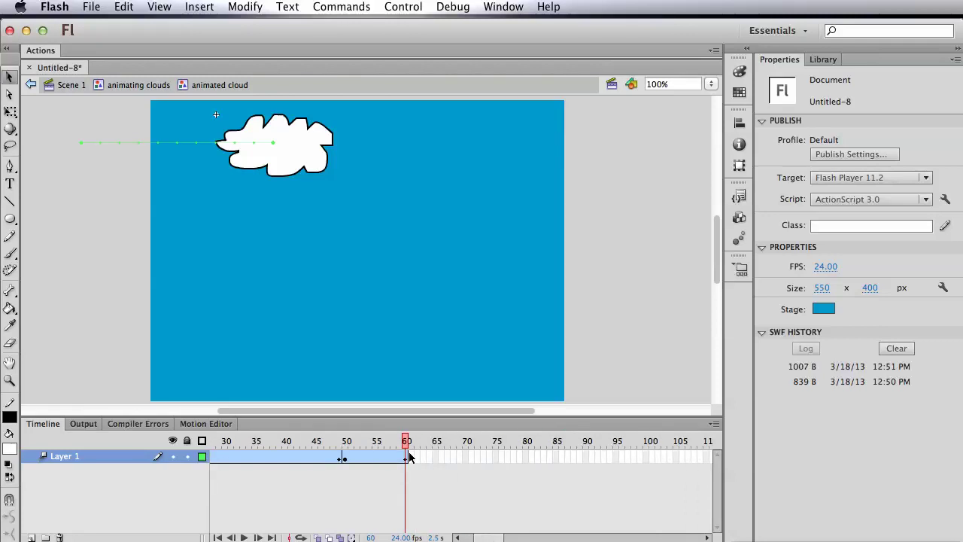
{"action": "left_click_drag", "start_coordinate": [408, 458], "coordinate": [647, 463]}
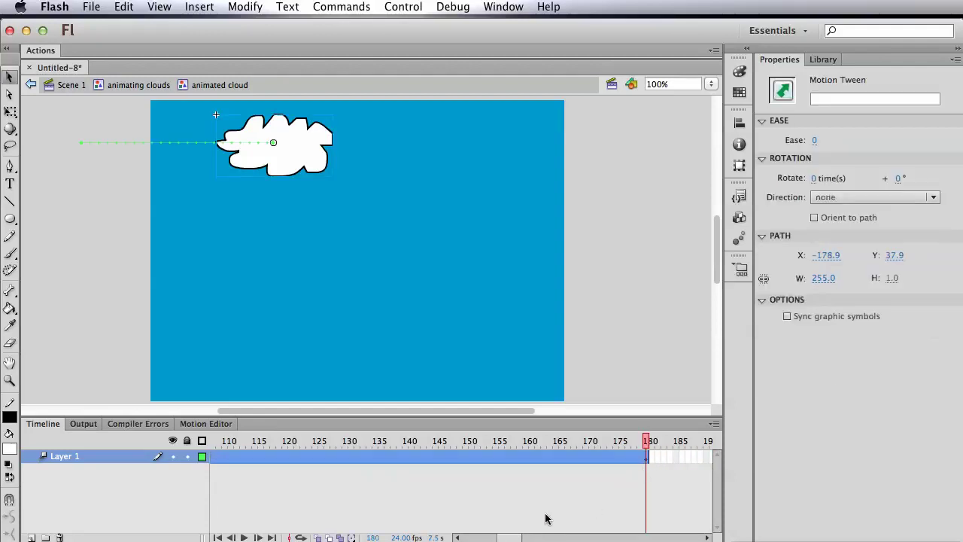
{"action": "left_click_drag", "start_coordinate": [510, 536], "coordinate": [471, 538]}
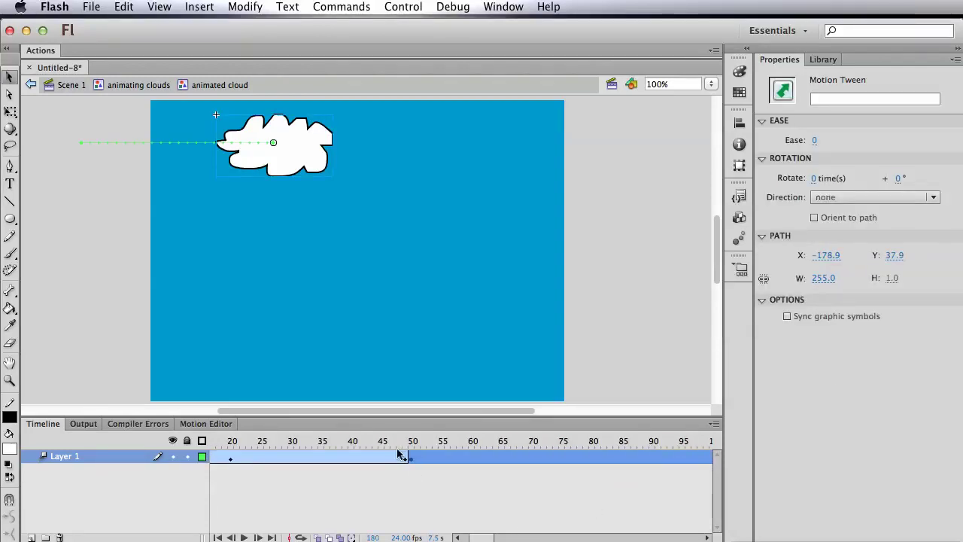
{"action": "left_click_drag", "start_coordinate": [407, 452], "coordinate": [442, 457]}
{"action": "left_click", "coordinate": [476, 508]}
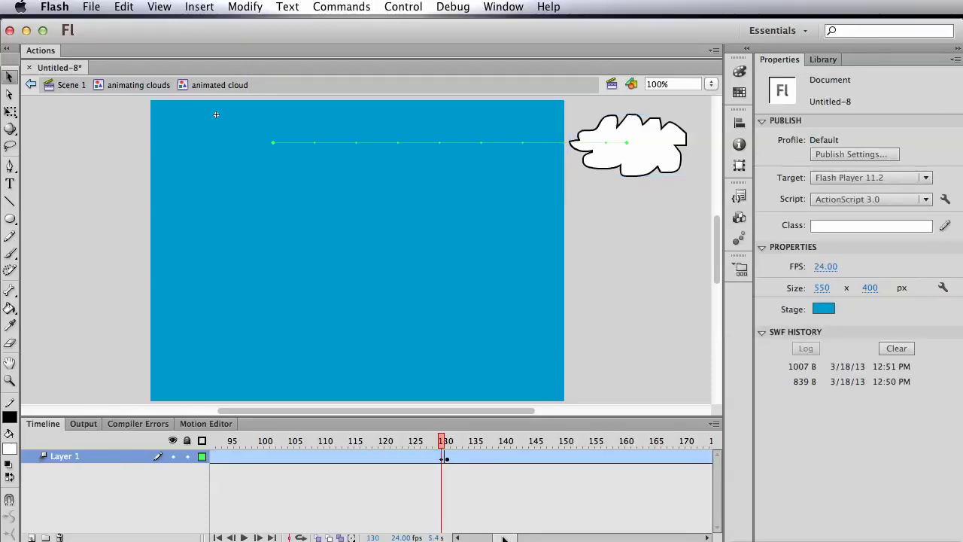
{"action": "left_click_drag", "start_coordinate": [504, 537], "coordinate": [399, 537]}
{"action": "left_click_drag", "start_coordinate": [308, 442], "coordinate": [265, 452]}
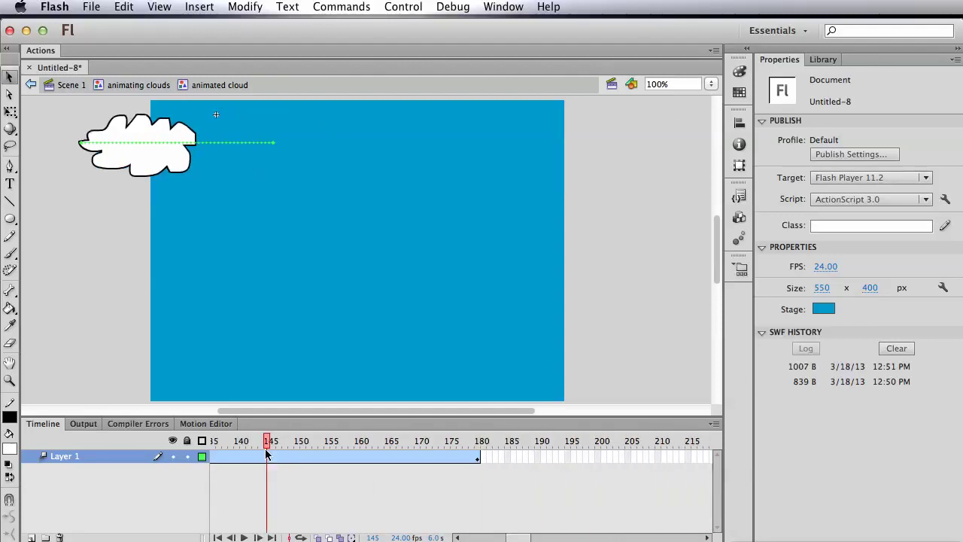
{"action": "key", "text": "super+Return"}
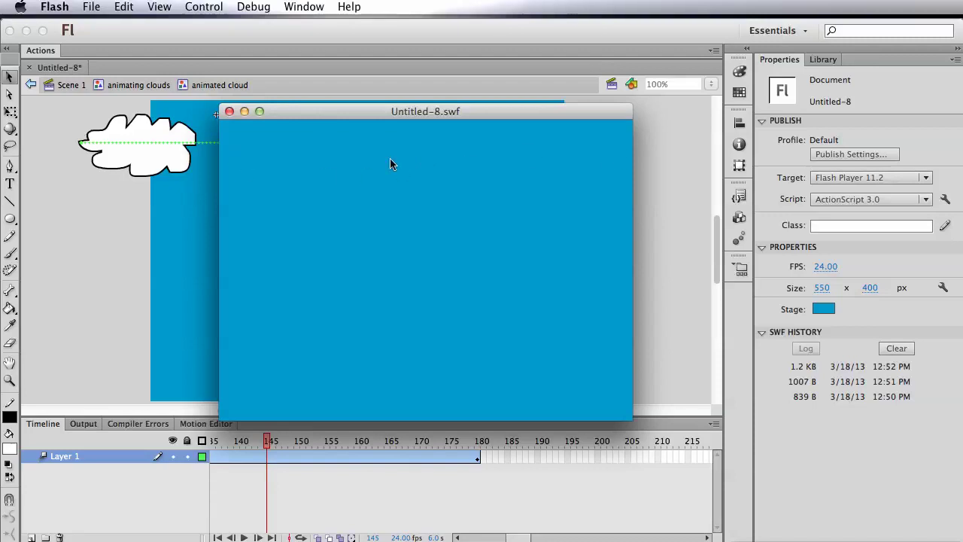
{"action": "left_click", "coordinate": [230, 111]}
{"action": "mouse_move", "coordinate": [520, 539]}
{"action": "left_mouse_down"}
{"action": "mouse_move", "coordinate": [422, 538]}
{"action": "mouse_move", "coordinate": [512, 537]}
{"action": "left_mouse_up"}
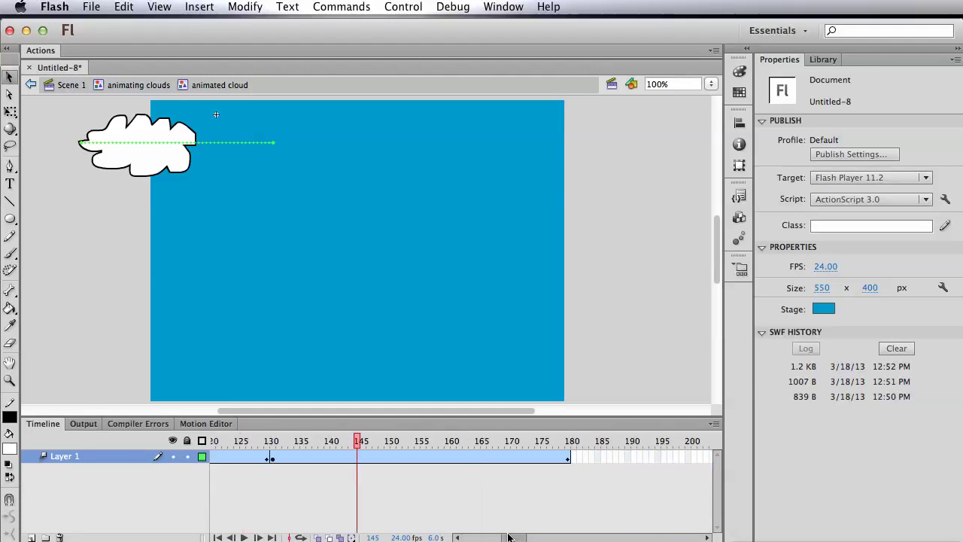
{"action": "left_click_drag", "start_coordinate": [493, 442], "coordinate": [94, 473]}
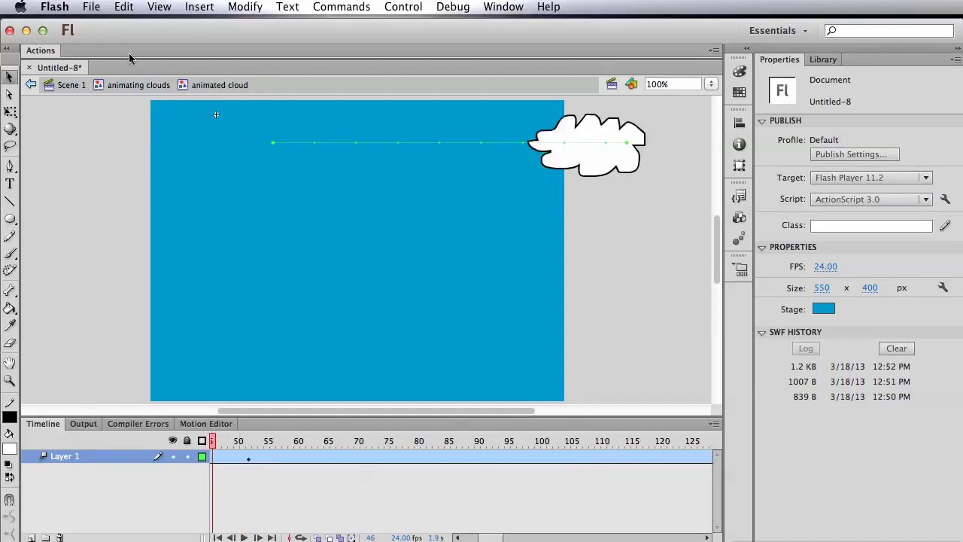
- Add a new layer named cloud2 and place it below cloud1
{"action": "left_click", "coordinate": [156, 86]}
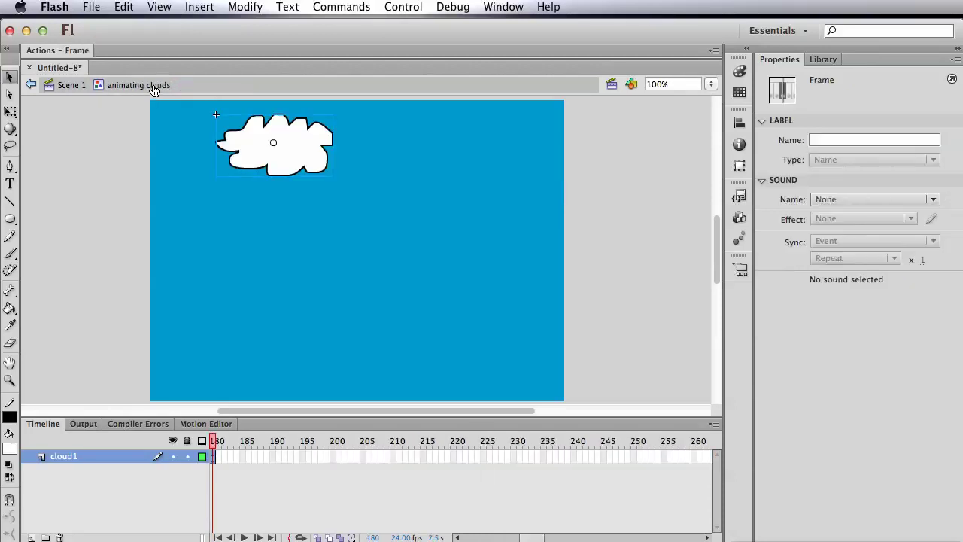
{"action": "left_click", "coordinate": [31, 538]}
{"action": "double_click", "coordinate": [75, 457]}
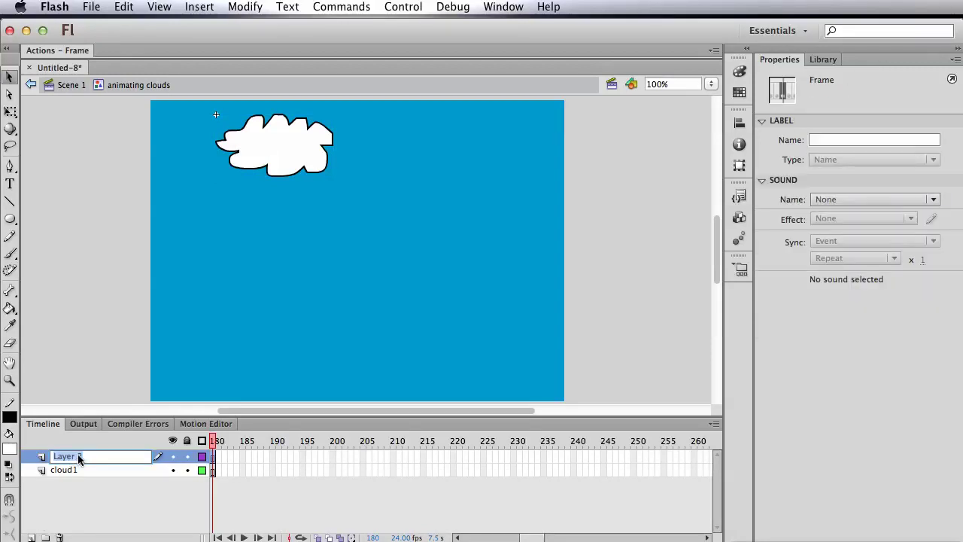
{"action": "type", "text": "cloud2"}
{"action": "key", "text": "Return"}
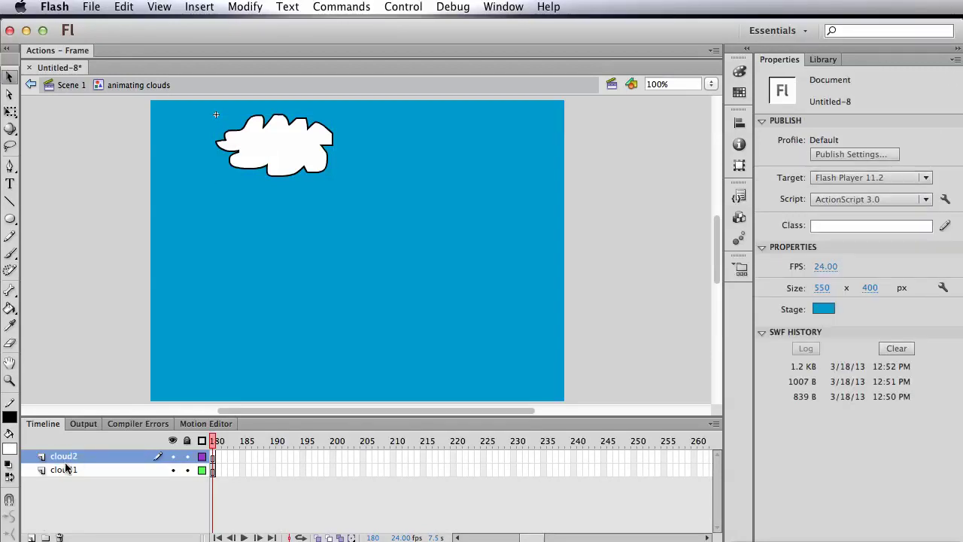
{"action": "left_click_drag", "start_coordinate": [66, 463], "coordinate": [69, 480]}
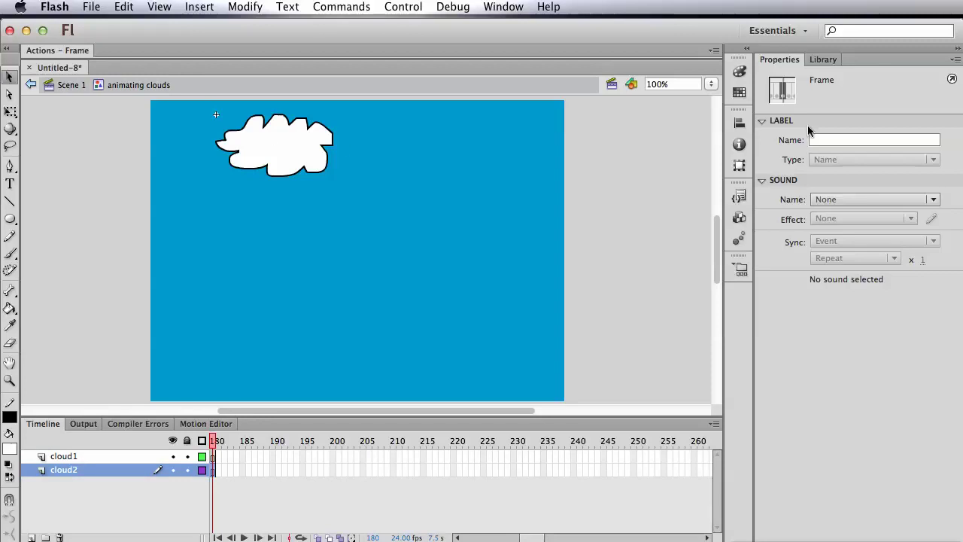
- Copy the cloud instance from the stage
{"action": "left_click", "coordinate": [823, 61]}
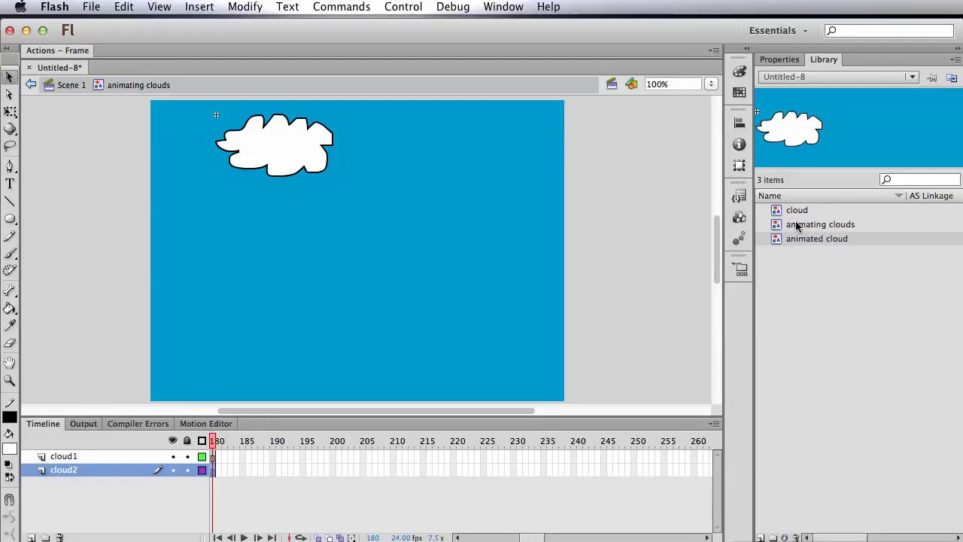
{"action": "left_click", "coordinate": [284, 161]}
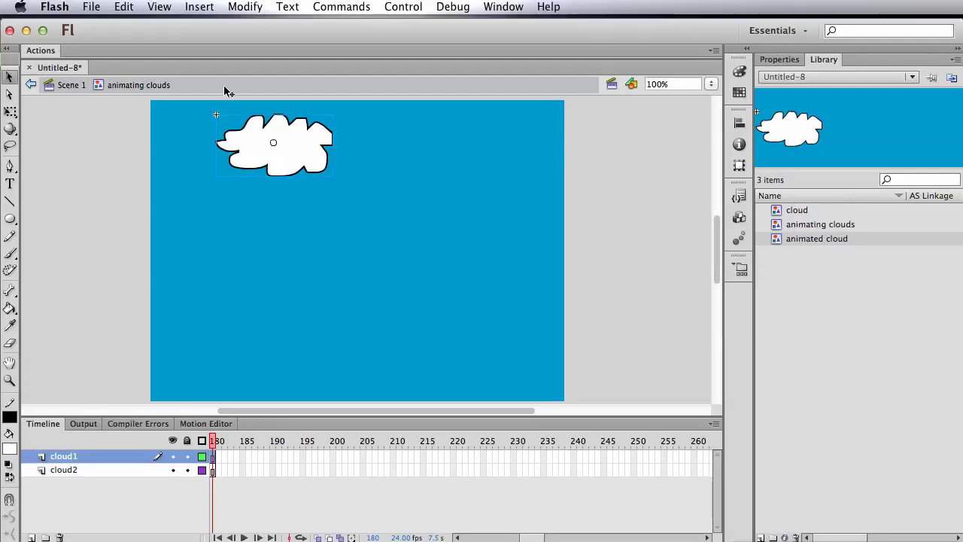
{"action": "left_click", "coordinate": [120, 6]}
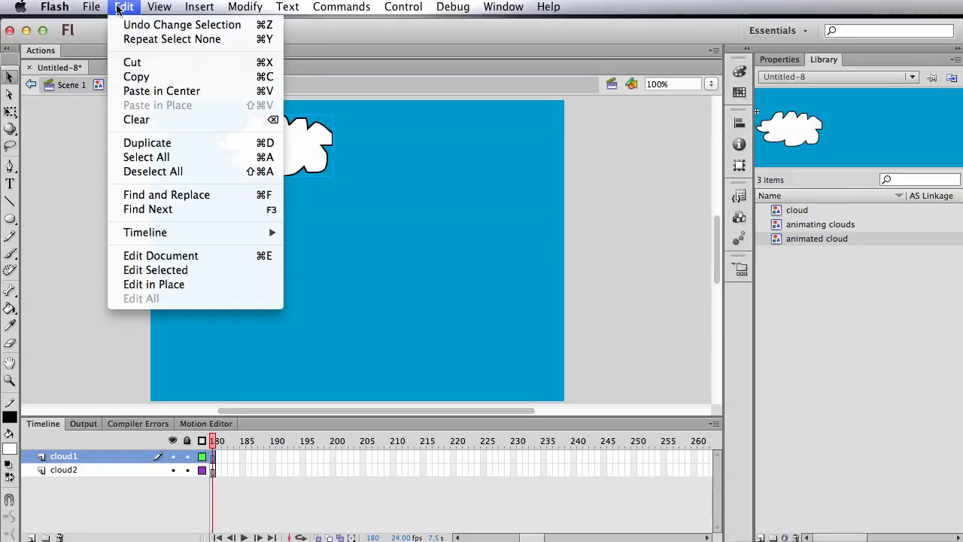
{"action": "left_click", "coordinate": [151, 76]}
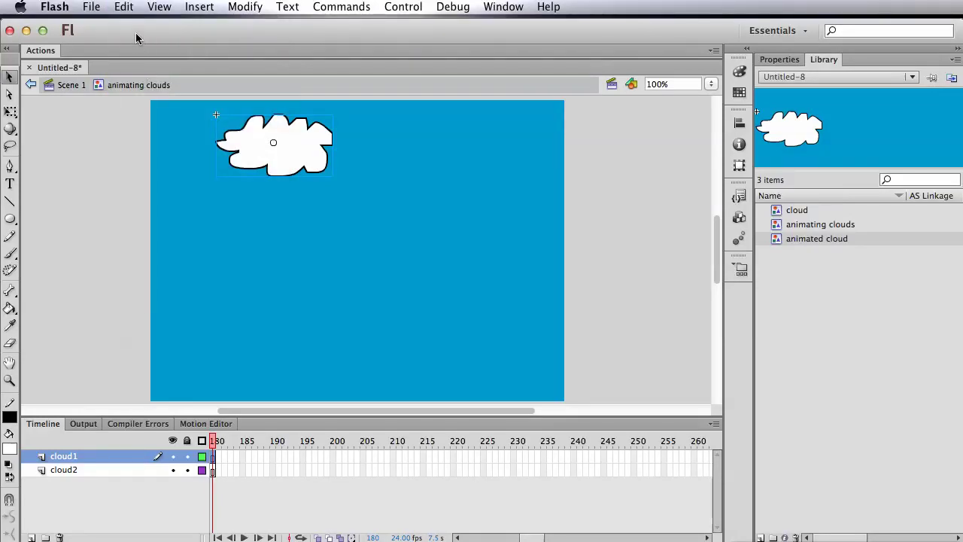
- Paste the cloud in place on cloud2's frame 1 and shift it down below the original
{"action": "left_click", "coordinate": [126, 470]}
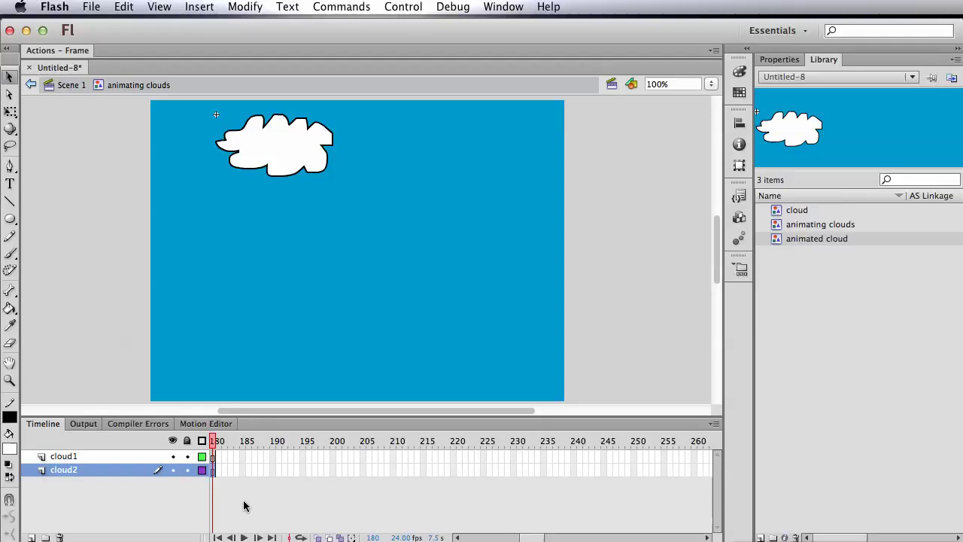
{"action": "left_click_drag", "start_coordinate": [535, 538], "coordinate": [473, 538]}
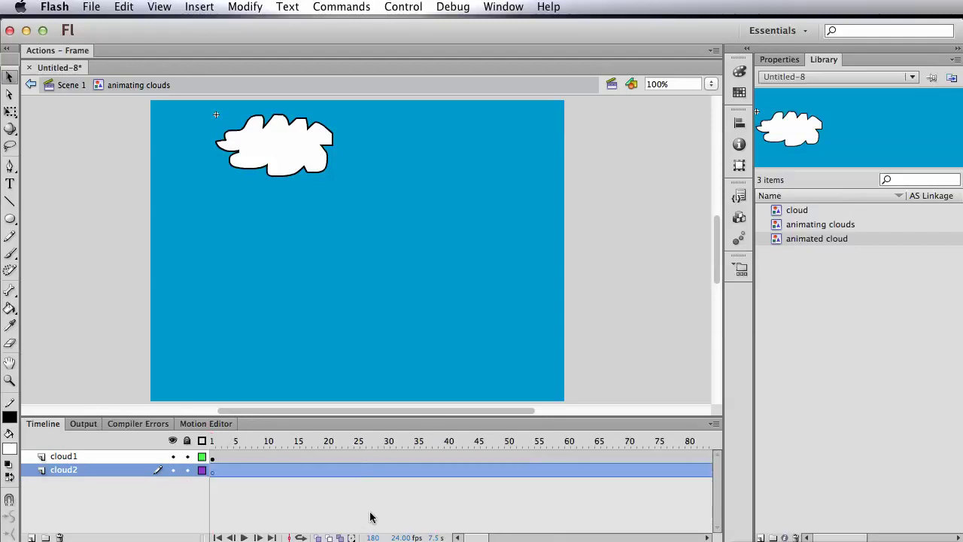
{"action": "left_click", "coordinate": [211, 471]}
{"action": "left_click", "coordinate": [212, 471]}
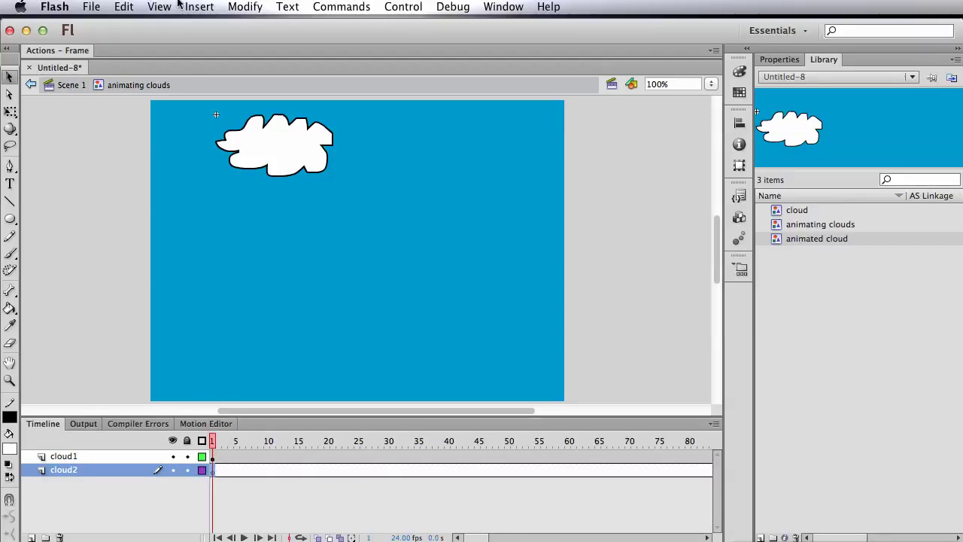
{"action": "left_click", "coordinate": [124, 6]}
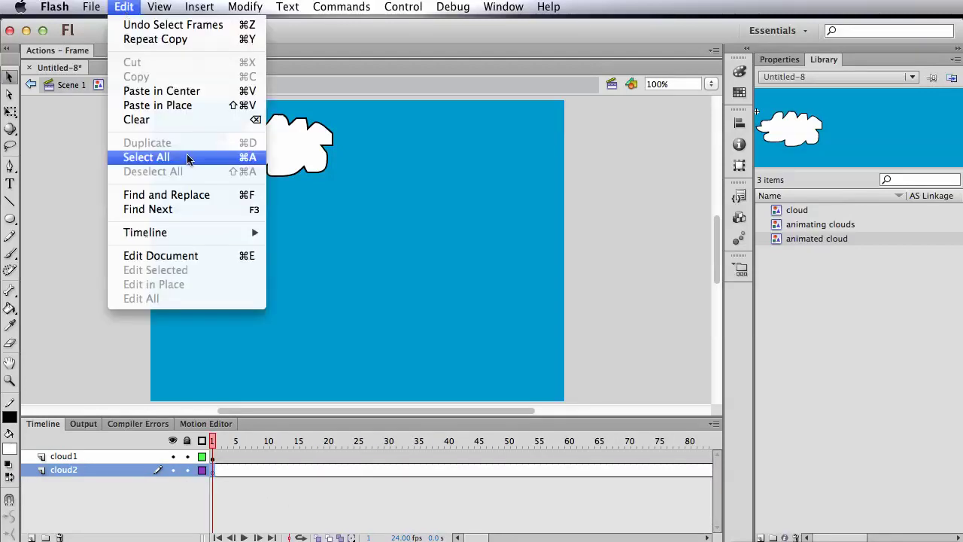
{"action": "left_click", "coordinate": [192, 106]}
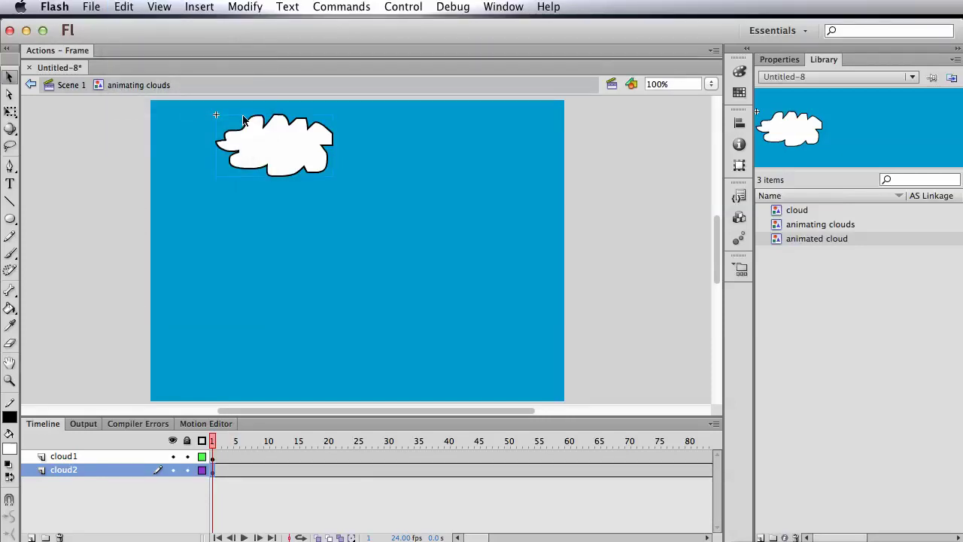
{"action": "key", "text": "shift+Down"}
{"action": "key", "text": "shift+Down"}
{"action": "key", "text": "shift+Down"}
{"action": "key", "text": "shift+Down"}
{"action": "key", "text": "shift+Down"}
{"action": "key", "text": "shift+Down"}
{"action": "key", "text": "shift+Down"}
{"action": "key", "text": "shift+Down"}
{"action": "key", "text": "shift+Down"}
{"action": "key", "text": "shift+Down"}
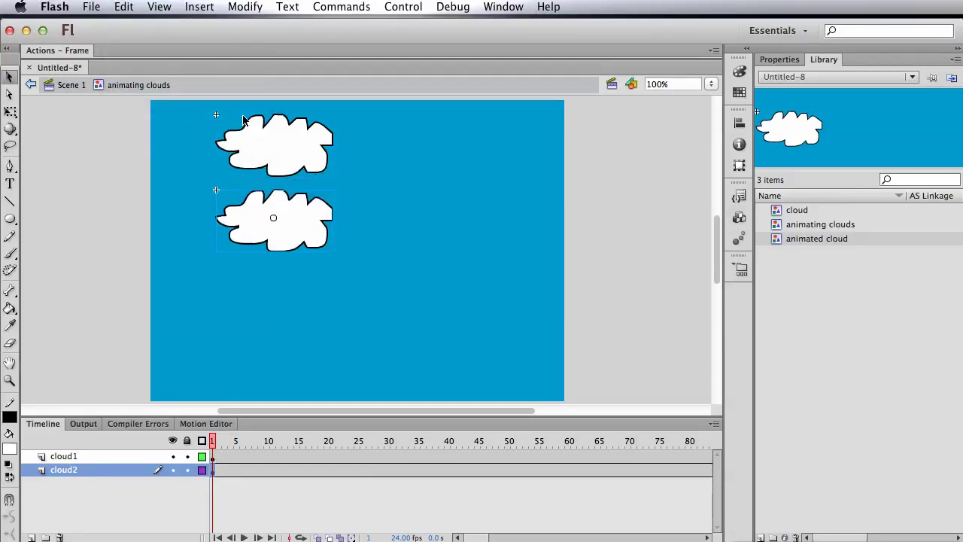
{"action": "key", "text": "shift+Down"}
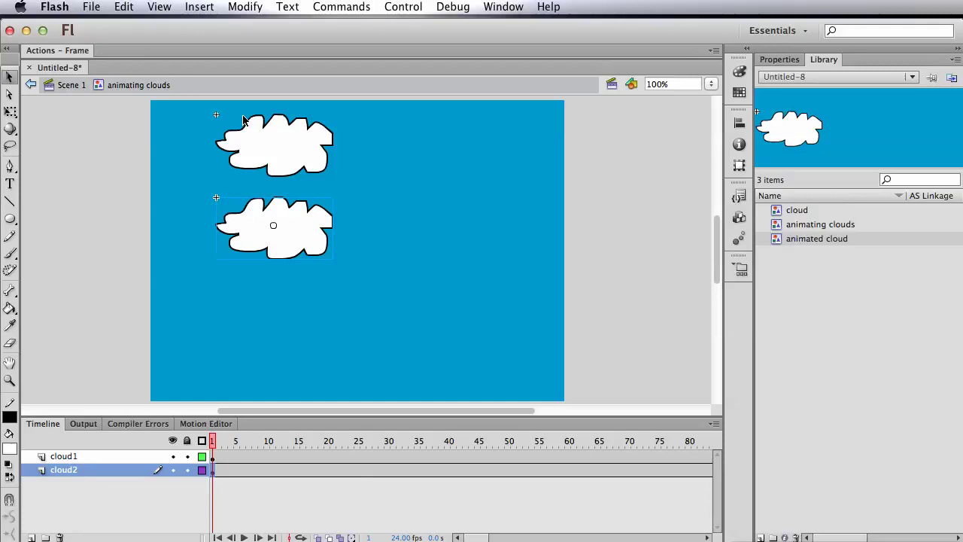
- Nudge the copied cloud up to overlap the original and test the movie
{"action": "key", "text": "shift+Up"}
{"action": "key", "text": "shift+Up"}
{"action": "key", "text": "shift+Up"}
{"action": "key", "text": "shift+Up"}
{"action": "key", "text": "shift+Up"}
{"action": "key", "text": "shift+Up"}
{"action": "key", "text": "super+Return"}
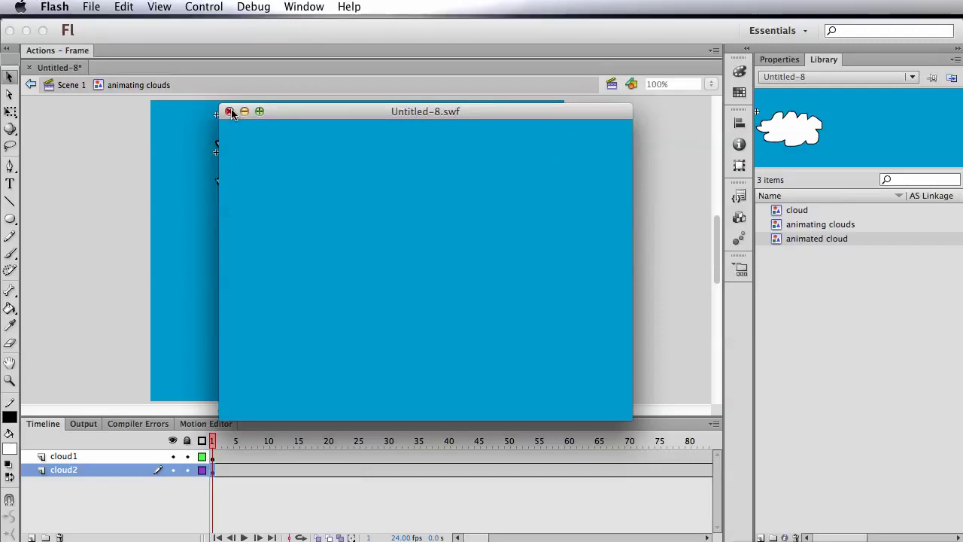
{"action": "left_click", "coordinate": [231, 112]}
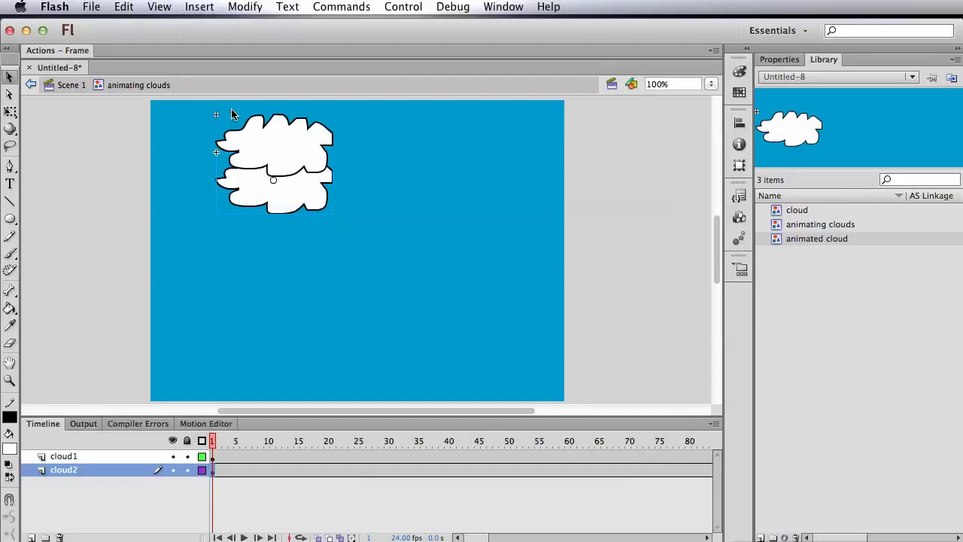
- Deselect the clouds and select the lower cloud instance
{"action": "left_click", "coordinate": [345, 275]}
{"action": "scroll", "coordinate": [345, 275], "scroll_direction": "down", "scroll_amount": 3}
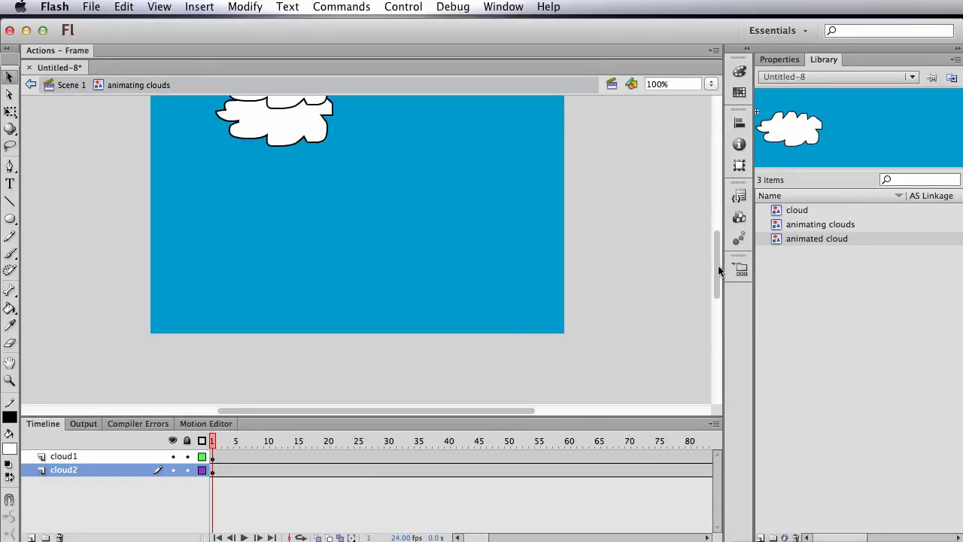
{"action": "left_click_drag", "start_coordinate": [719, 271], "coordinate": [719, 258]}
{"action": "left_click", "coordinate": [292, 198]}
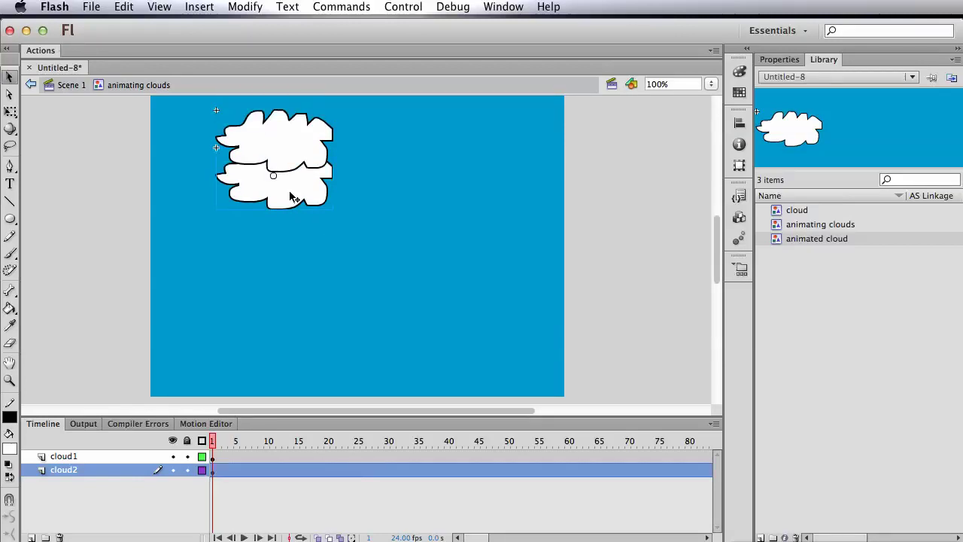
- Set the lower cloud instance's Looping First frame to 30 in Properties
{"action": "left_click", "coordinate": [780, 60]}
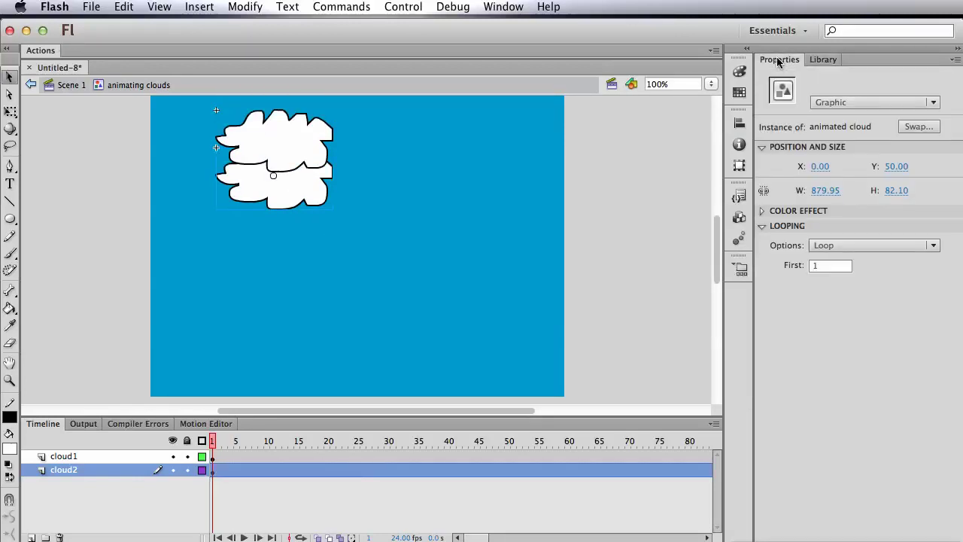
{"action": "left_click", "coordinate": [762, 226]}
{"action": "left_click", "coordinate": [763, 226]}
{"action": "left_click", "coordinate": [814, 265]}
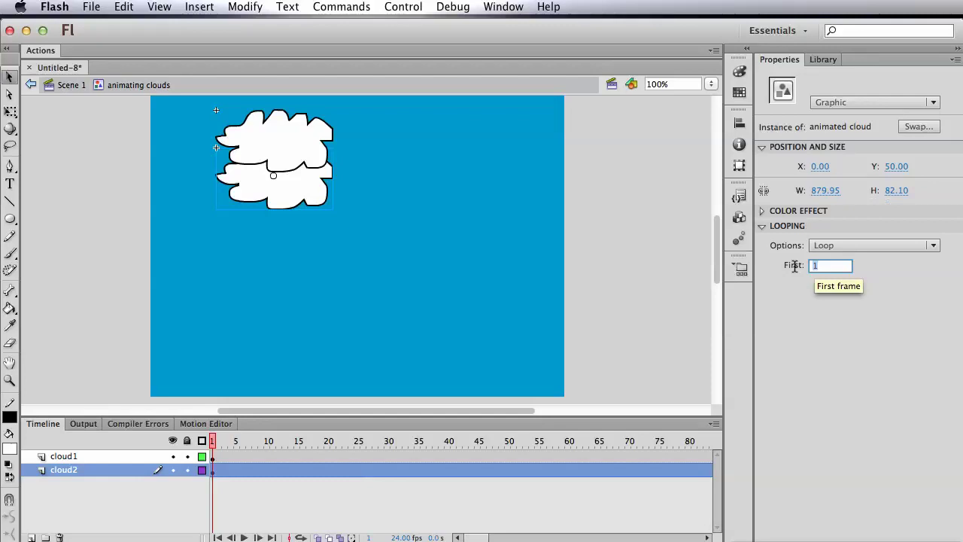
{"action": "type", "text": "60"}
{"action": "key", "text": "Return"}
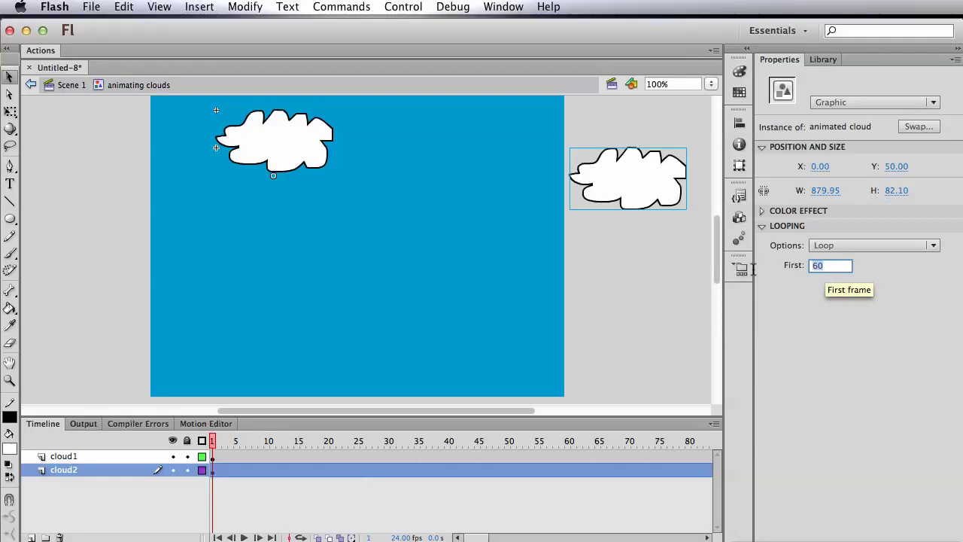
{"action": "key", "text": "Return"}
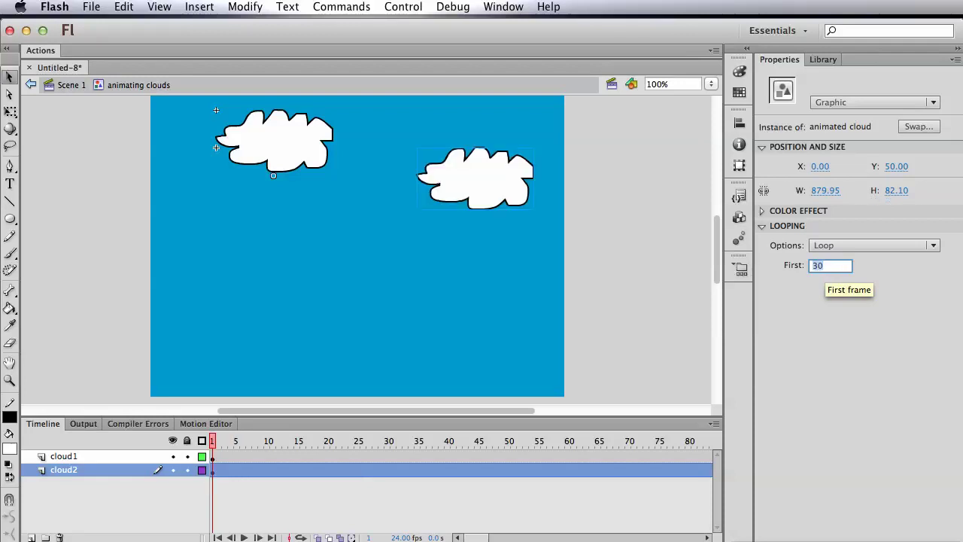
- Scrub the animated cloud's motion tween to check it, then return to Scene 1
{"action": "left_click", "coordinate": [628, 254]}
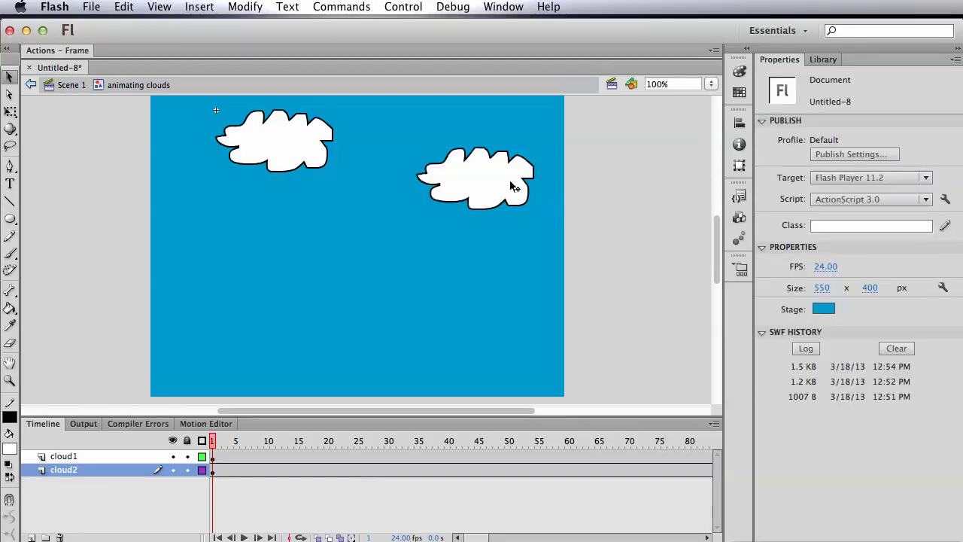
{"action": "double_click", "coordinate": [467, 187]}
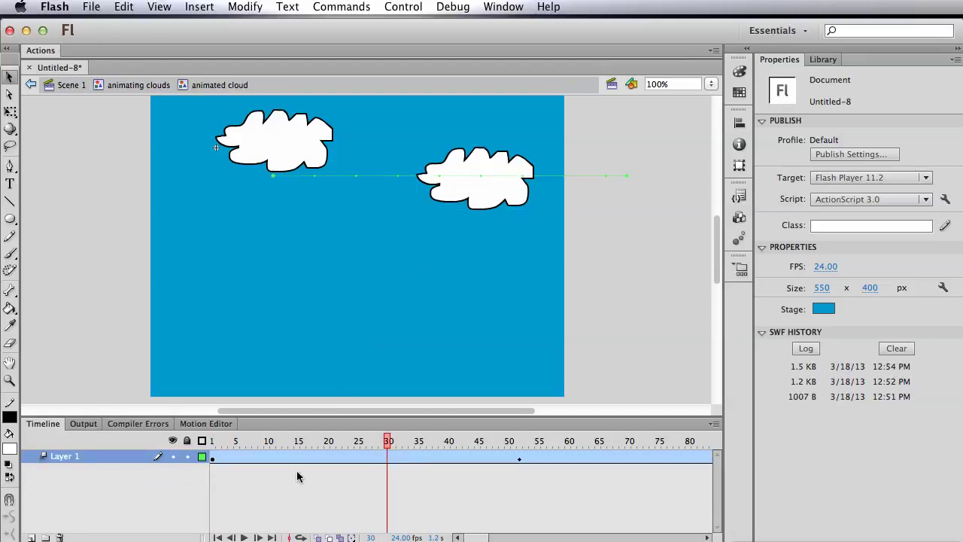
{"action": "left_click_drag", "start_coordinate": [386, 446], "coordinate": [496, 446]}
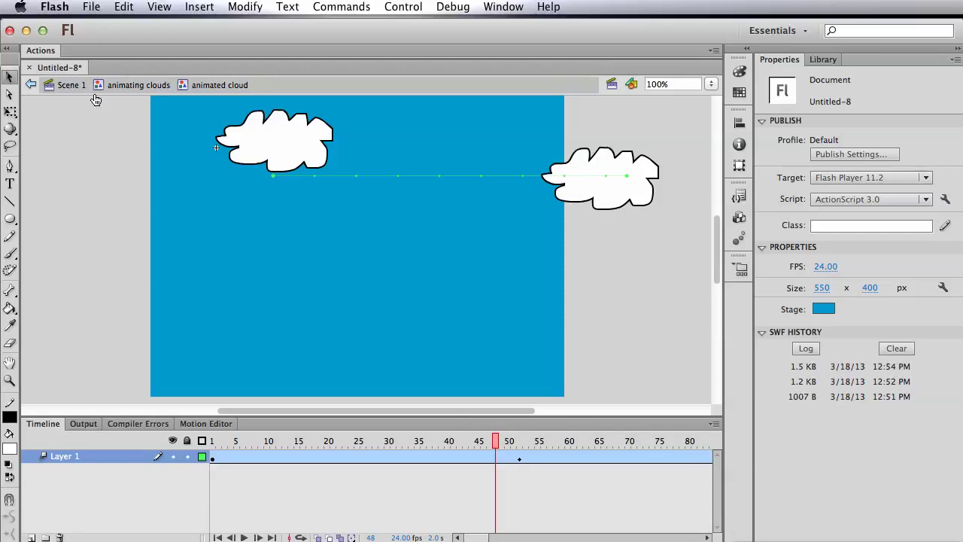
{"action": "left_click", "coordinate": [70, 85]}
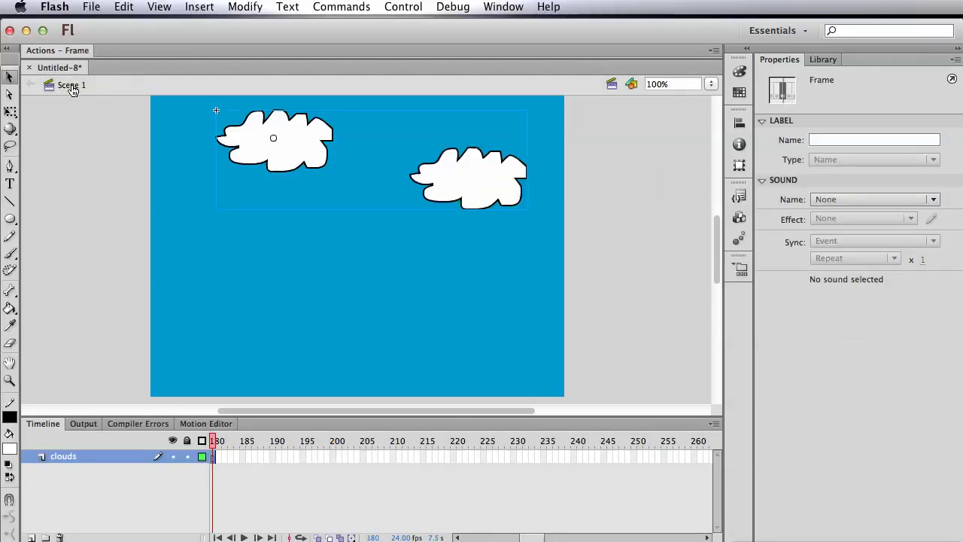
- Test-play the movie with the two staggered clouds, then edit the animating clouds symbol
{"action": "key", "text": "super+Return"}
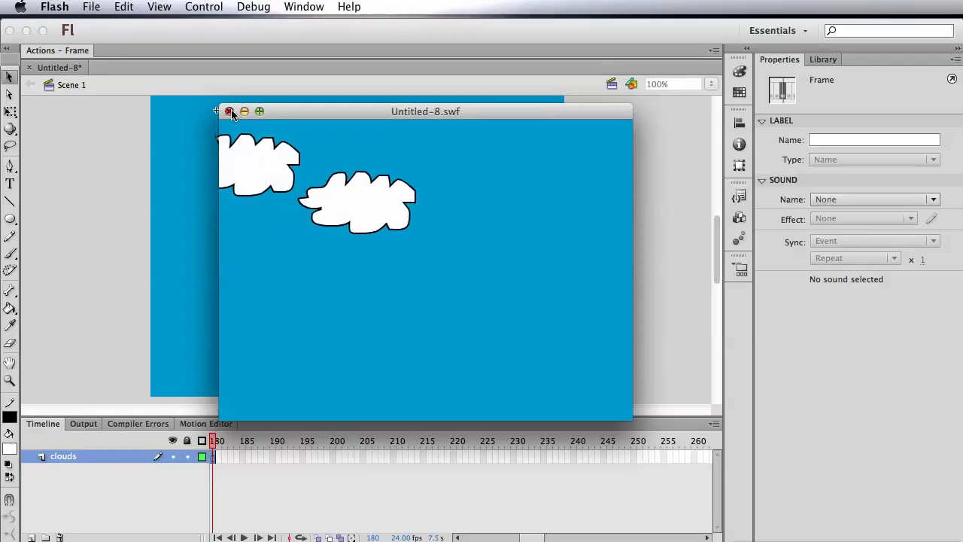
{"action": "left_click", "coordinate": [230, 112]}
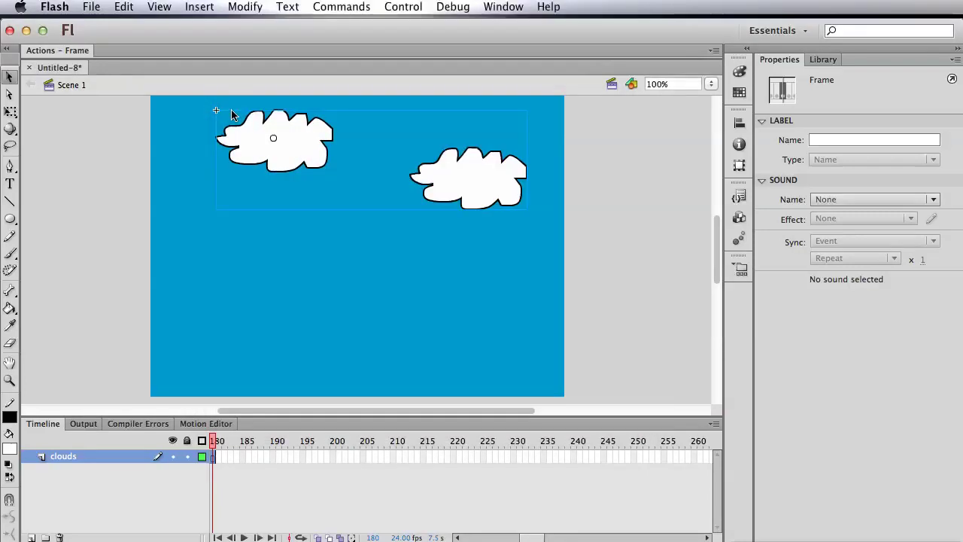
{"action": "left_click", "coordinate": [539, 212]}
{"action": "double_click", "coordinate": [521, 192]}
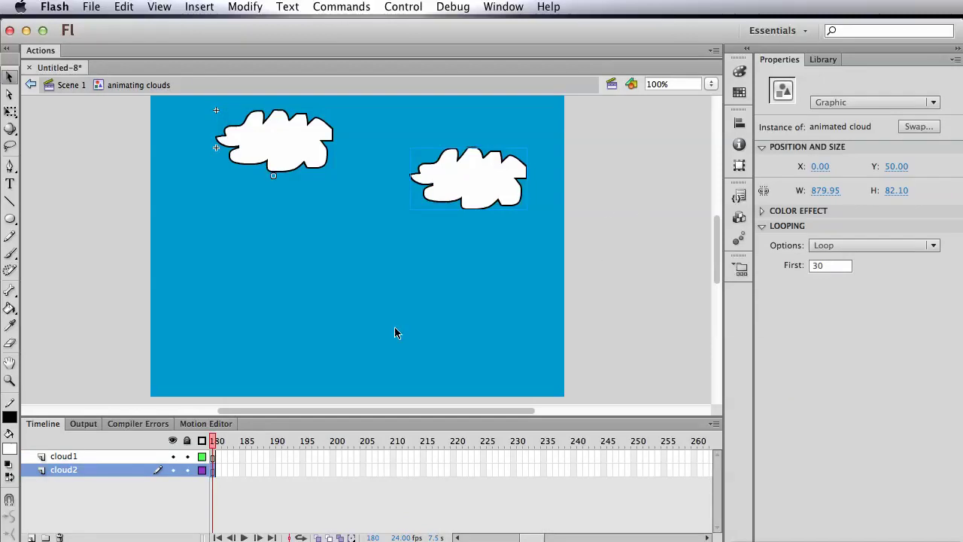
- Add a new layer above cloud2 and name it cloud3
{"action": "left_click", "coordinate": [56, 513]}
{"action": "left_click", "coordinate": [32, 537]}
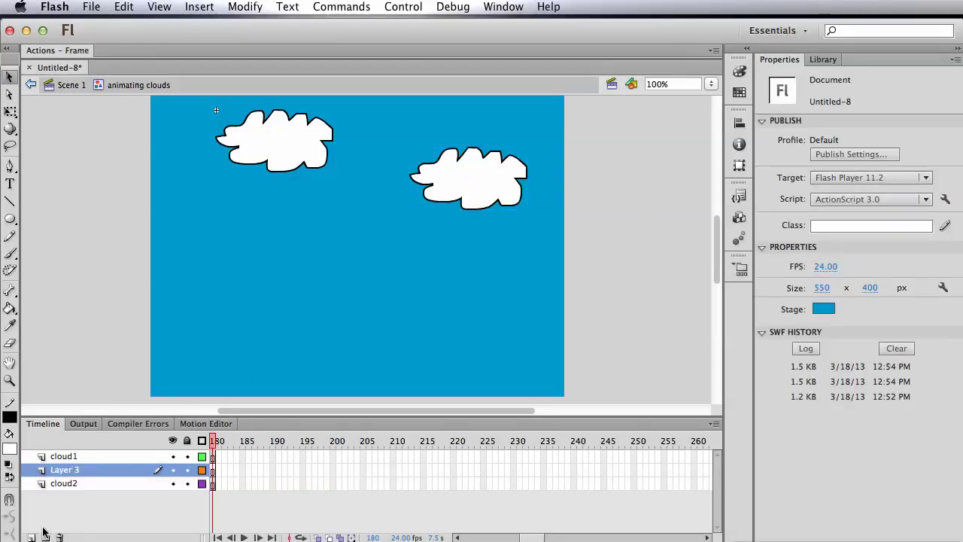
{"action": "double_click", "coordinate": [63, 469]}
{"action": "type", "text": "cloud"}
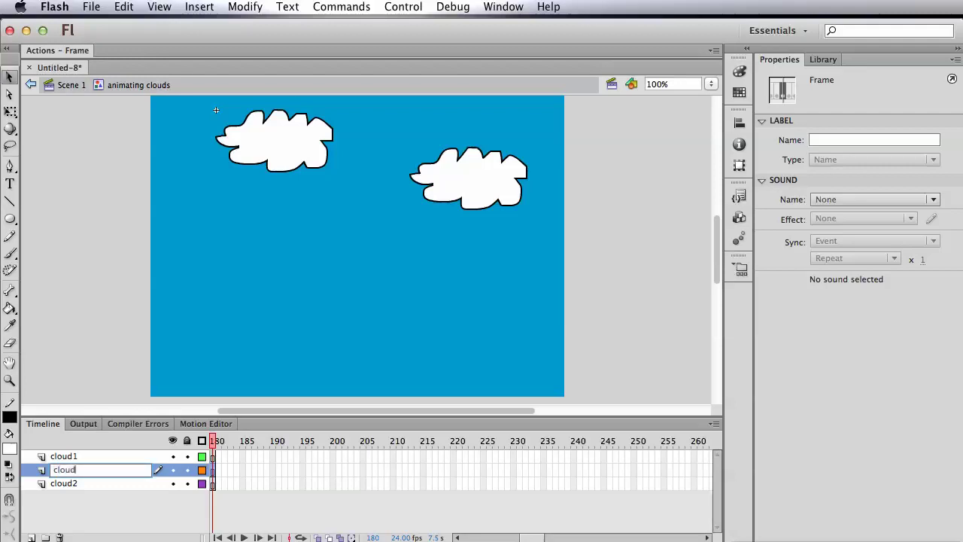
{"action": "type", "text": "3"}
{"action": "key", "text": "Return"}
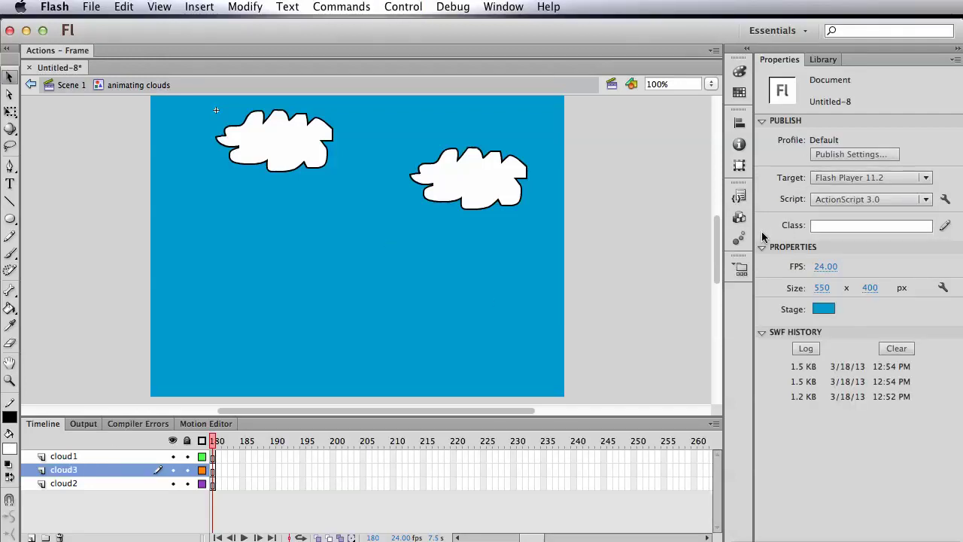
- Paste a copy of the top-left cloud in place, move it to Y 80, loop from 170
{"action": "left_click", "coordinate": [233, 153]}
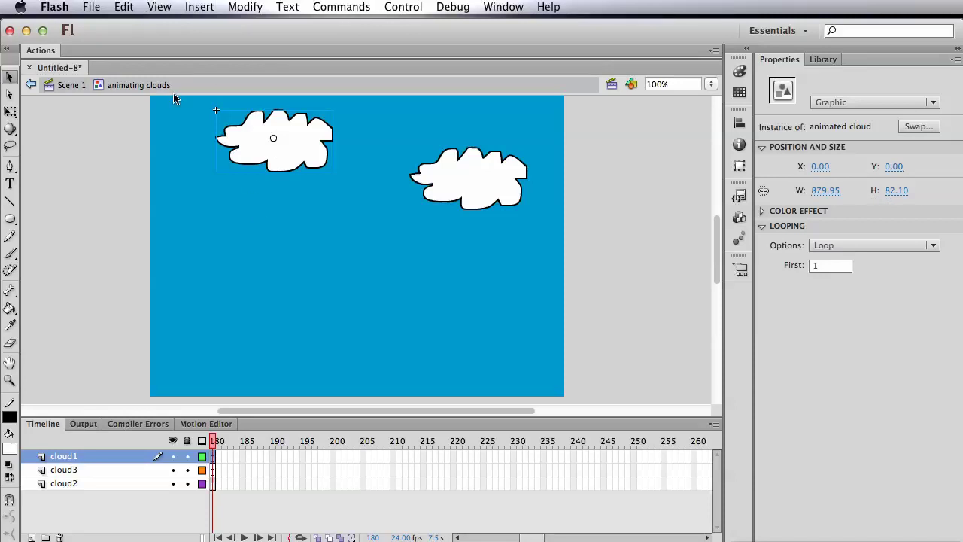
{"action": "left_click", "coordinate": [124, 6]}
{"action": "left_click", "coordinate": [143, 76]}
{"action": "left_click", "coordinate": [125, 6]}
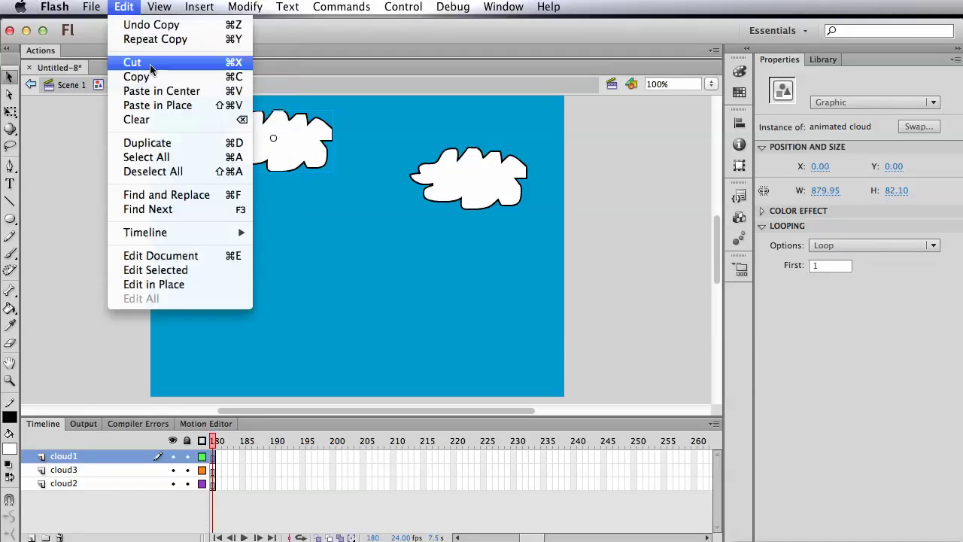
{"action": "left_click", "coordinate": [157, 105]}
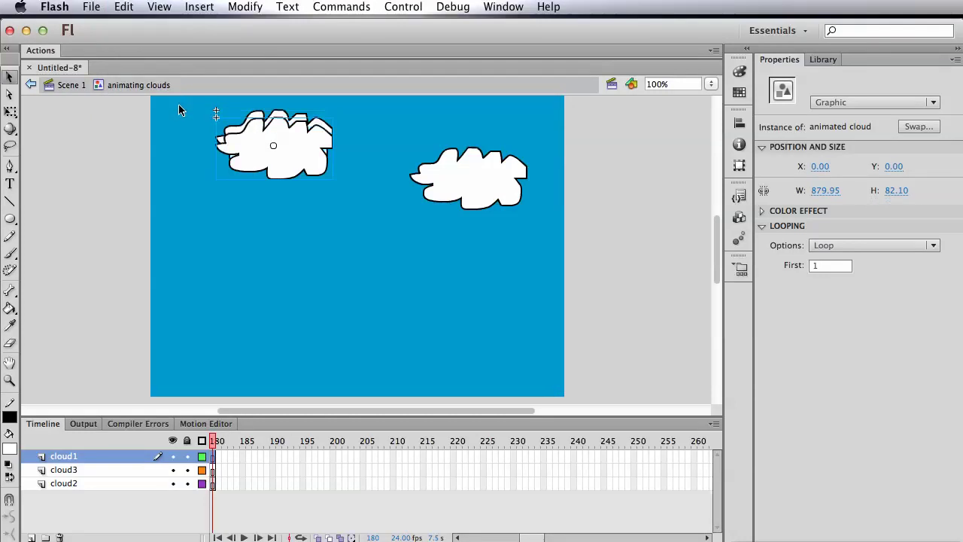
{"action": "key", "text": "shift+Down"}
{"action": "key", "text": "shift+Down"}
{"action": "key", "text": "shift+Down"}
{"action": "key", "text": "shift+Down"}
{"action": "key", "text": "shift+Down"}
{"action": "key", "text": "shift+Down"}
{"action": "key", "text": "shift+Down"}
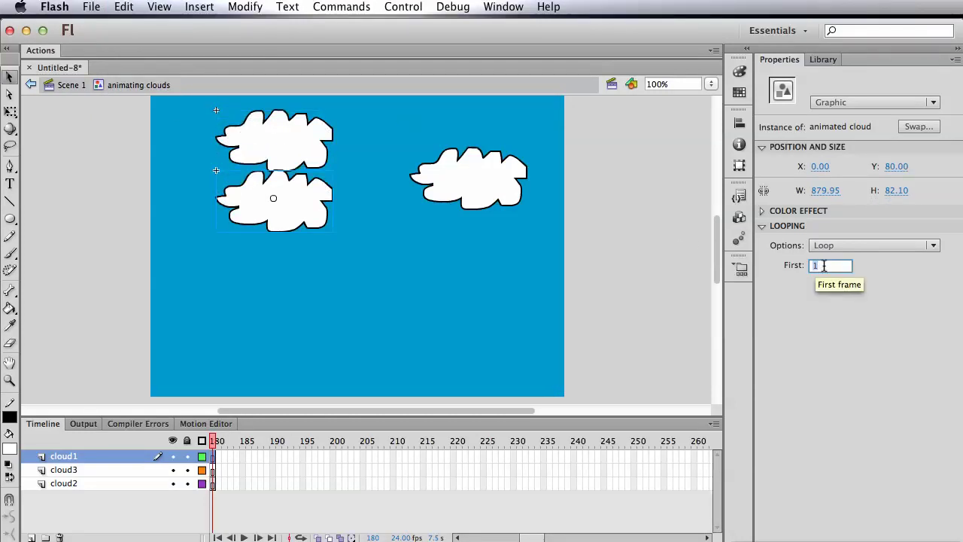
{"action": "type", "text": "170"}
{"action": "key", "text": "Return"}
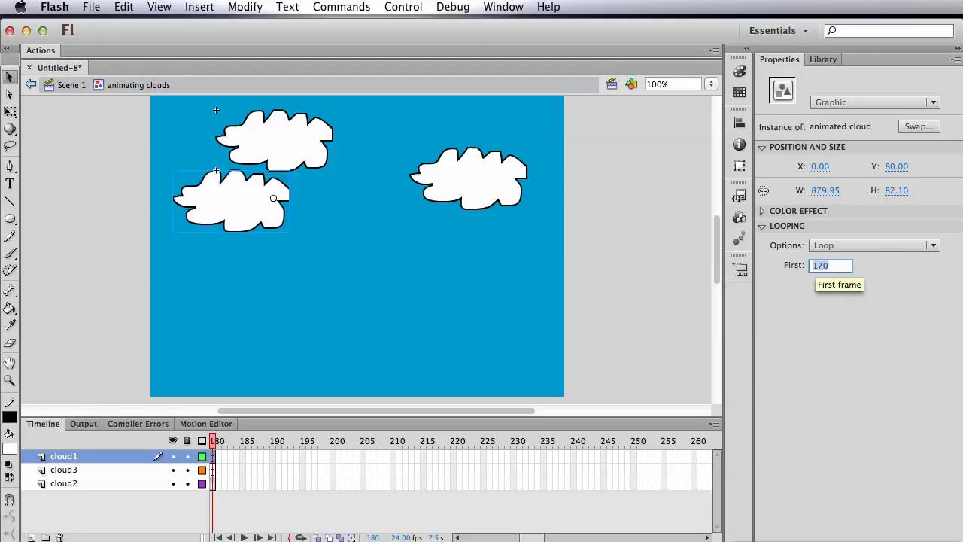
{"action": "key", "text": "super+Return"}
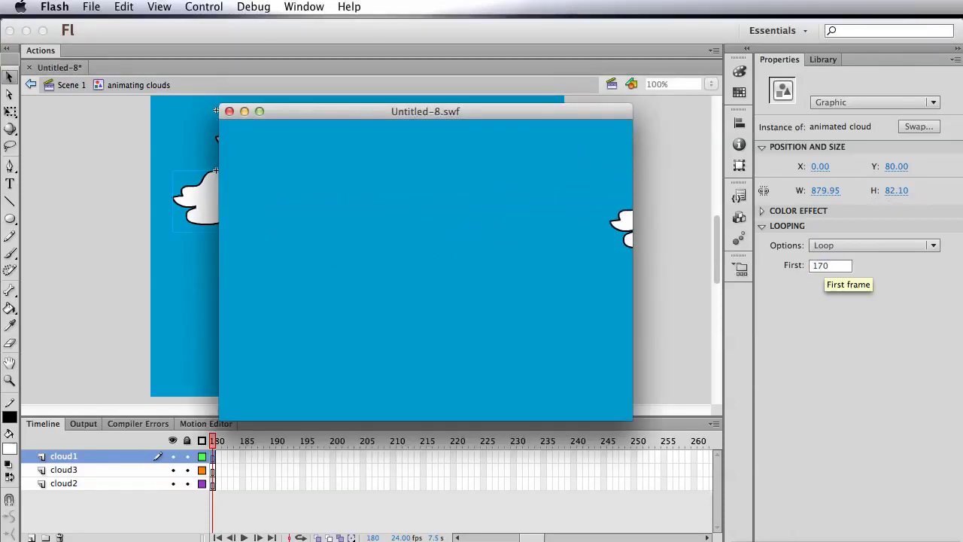
- Change the copied cloud's Looping First frame from 170 to 130 and test the movie
{"action": "left_click", "coordinate": [228, 112]}
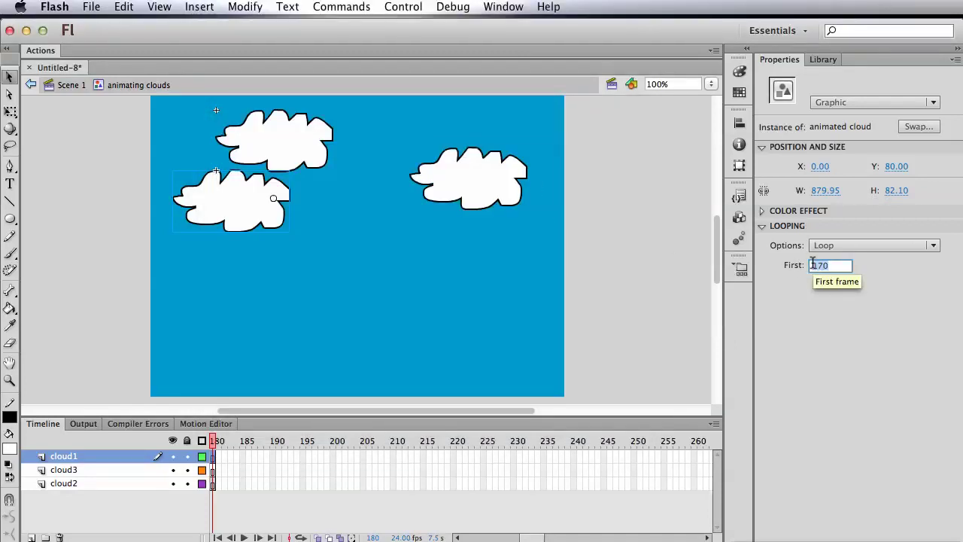
{"action": "key", "text": "Return"}
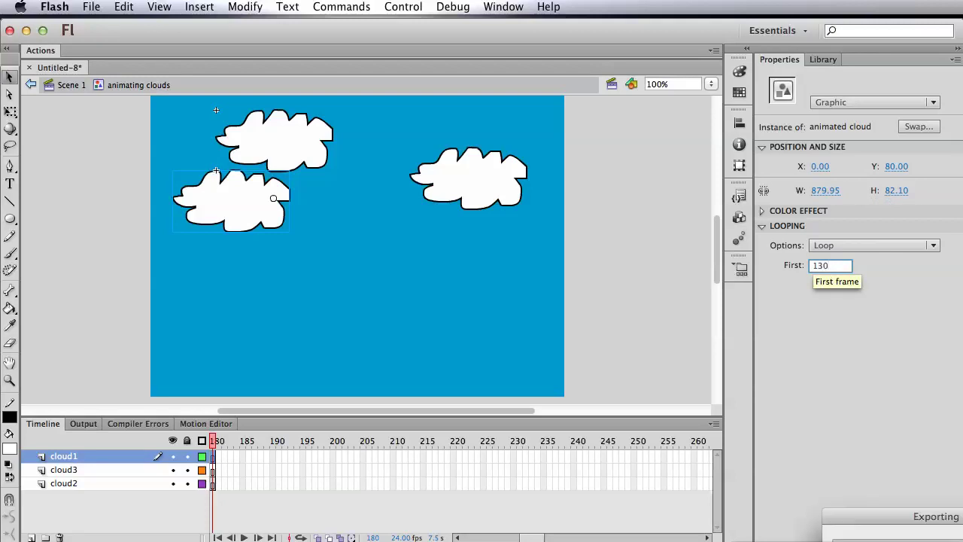
{"action": "key", "text": "super+Return"}
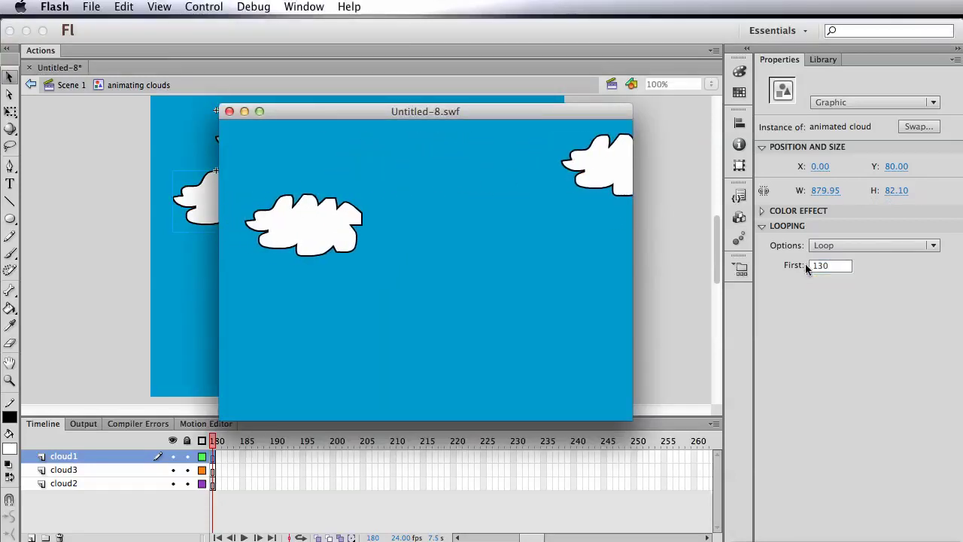
{"action": "left_click", "coordinate": [229, 112]}
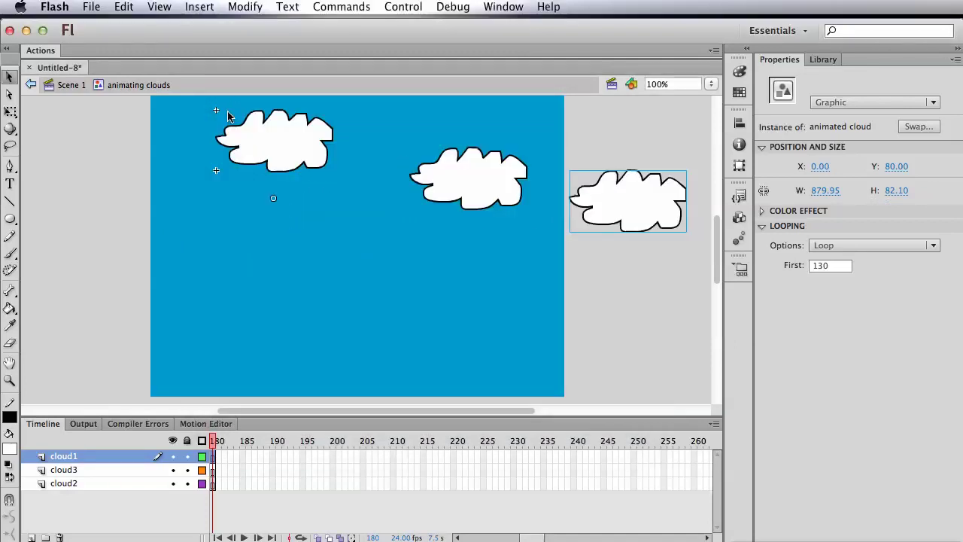
{"action": "left_click", "coordinate": [660, 326]}
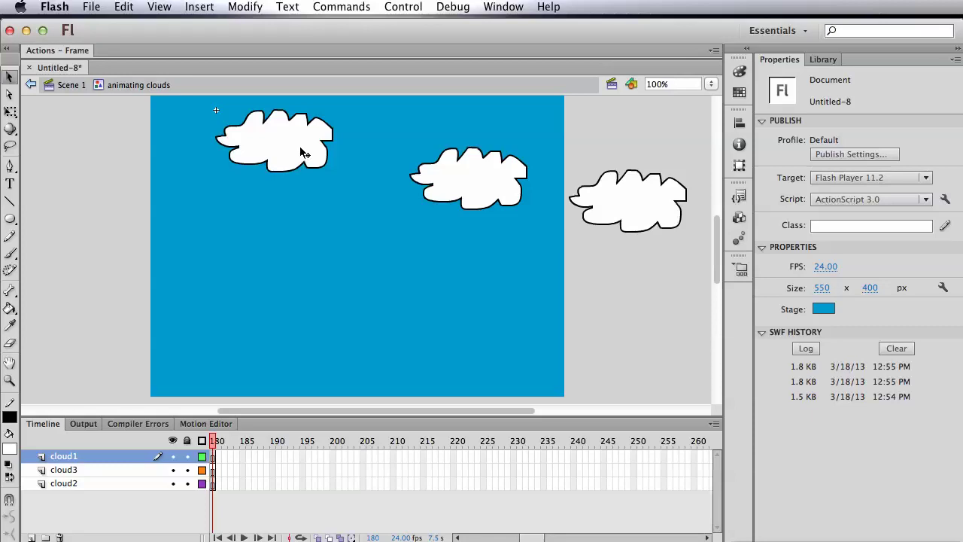
{"action": "left_click", "coordinate": [301, 152]}
- Inside animated cloud, scrub the motion tween and test playback at frames 108 and 92
{"action": "double_click", "coordinate": [303, 154]}
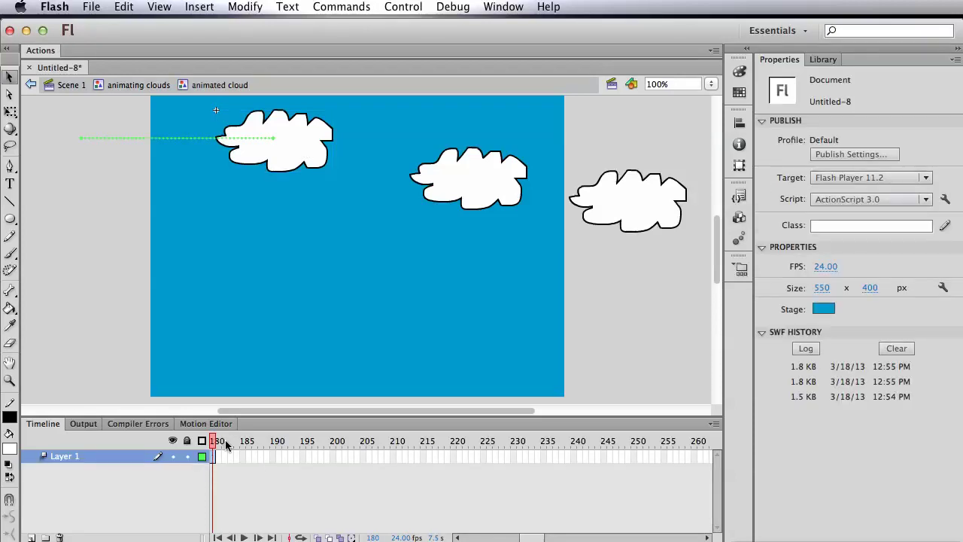
{"action": "left_click_drag", "start_coordinate": [216, 445], "coordinate": [442, 470]}
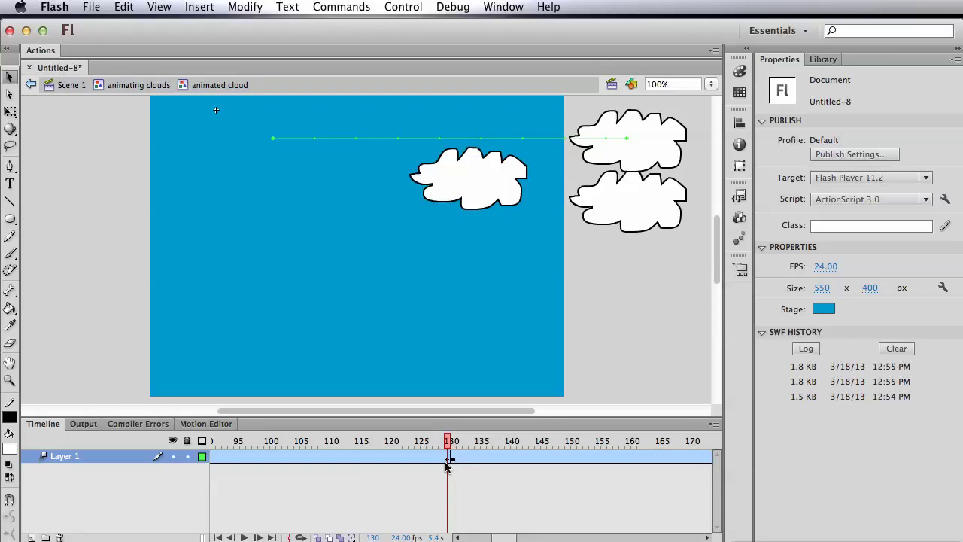
{"action": "left_click_drag", "start_coordinate": [445, 467], "coordinate": [467, 473]}
{"action": "left_click_drag", "start_coordinate": [582, 473], "coordinate": [402, 455]}
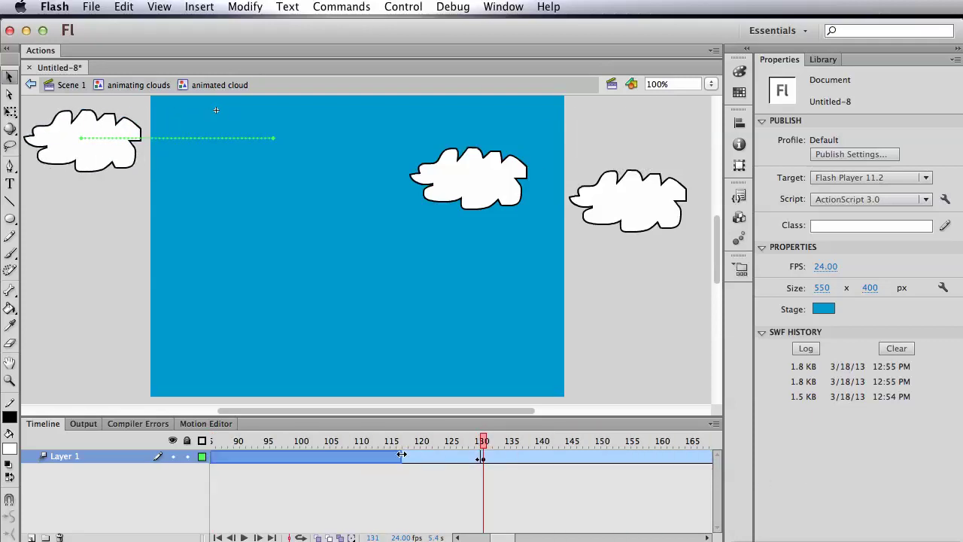
{"action": "left_click", "coordinate": [347, 457]}
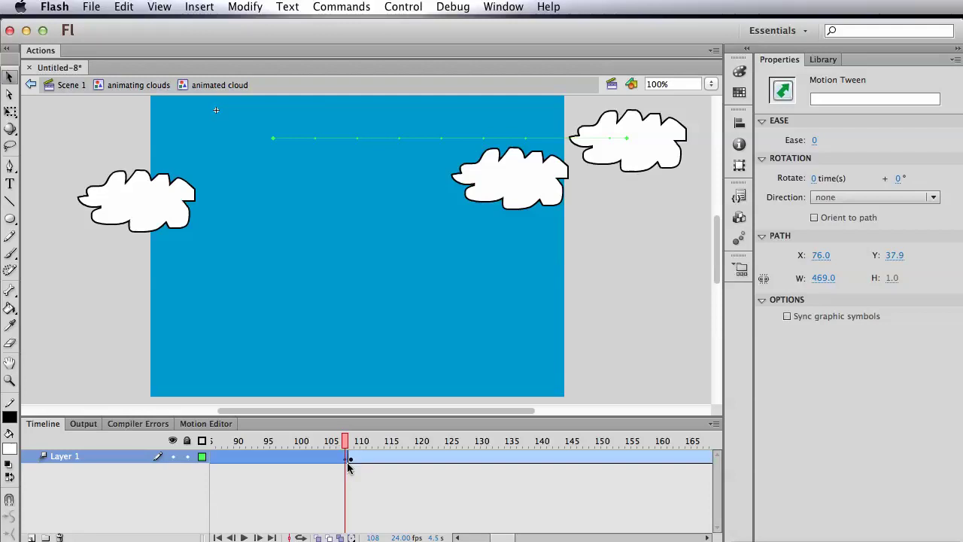
{"action": "key", "text": "super+Return"}
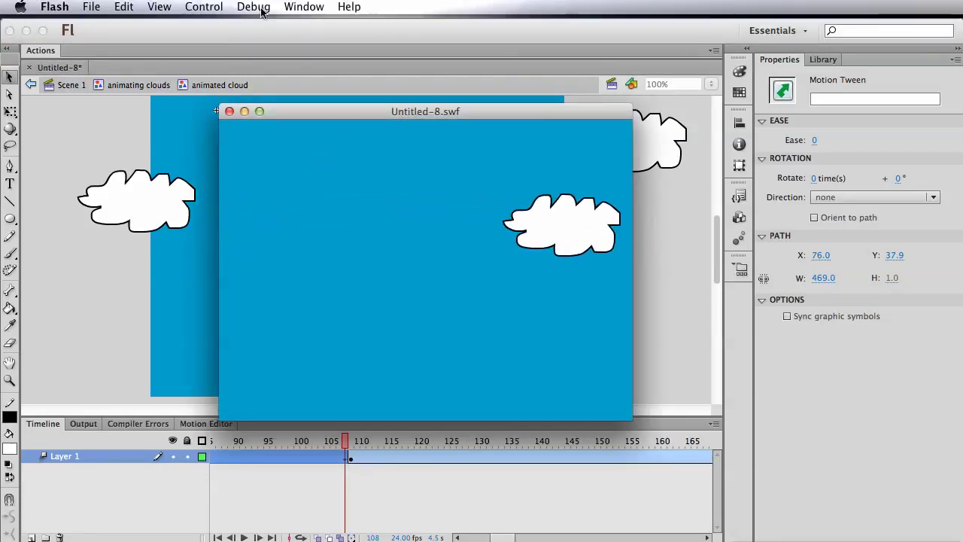
{"action": "left_click", "coordinate": [230, 112]}
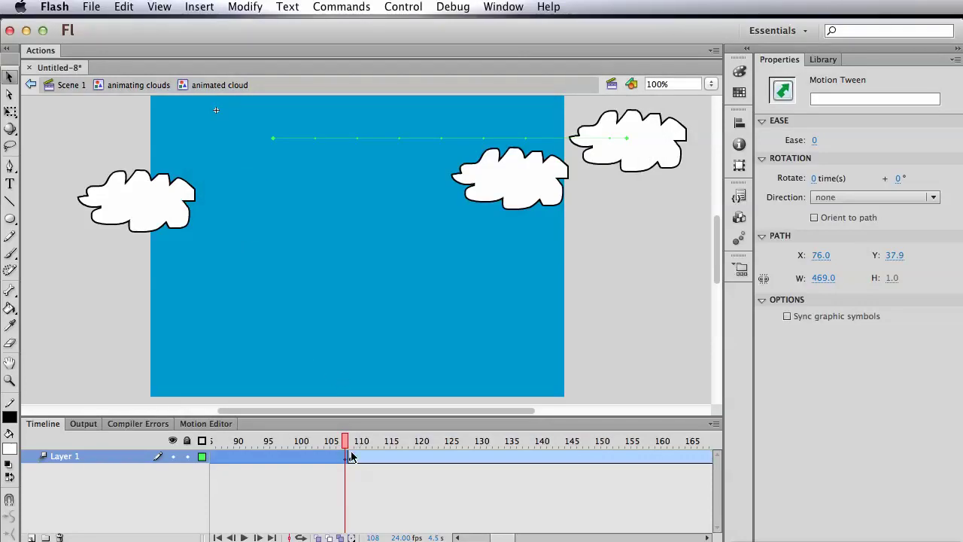
{"action": "left_click", "coordinate": [245, 456]}
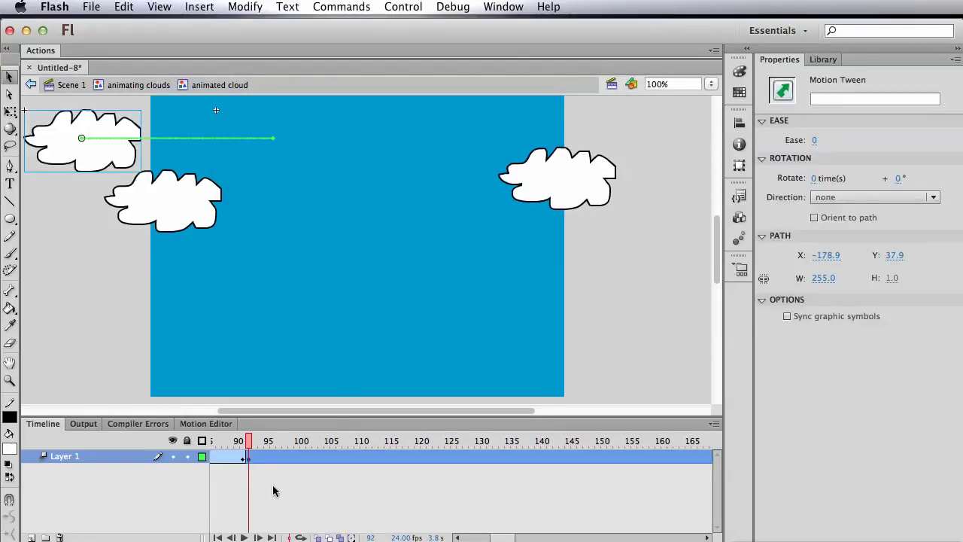
{"action": "key", "text": "super+Return"}
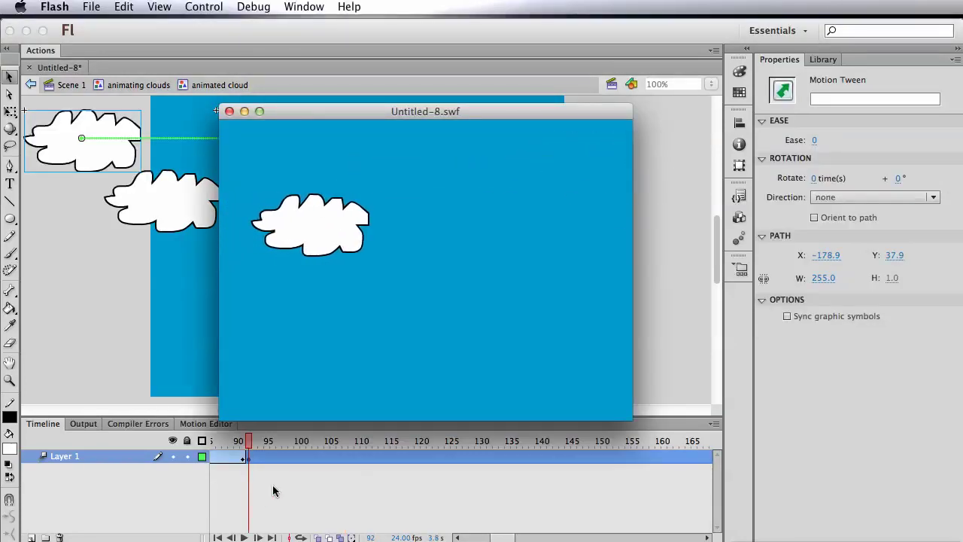
{"action": "left_click", "coordinate": [230, 111]}
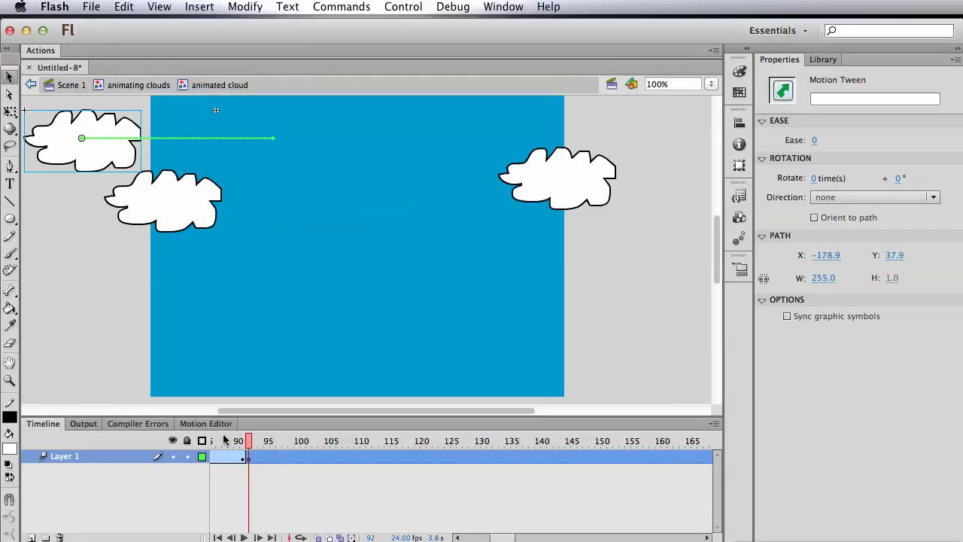
- Extend the motion tween to about frame 180, test it, and go back to animating clouds
{"action": "left_click_drag", "start_coordinate": [245, 456], "coordinate": [516, 454]}
{"action": "left_click", "coordinate": [376, 456]}
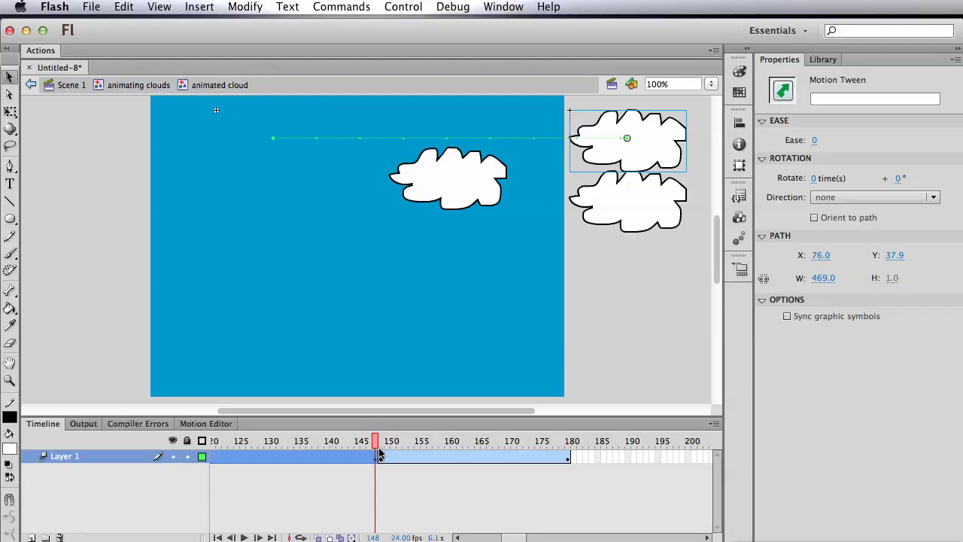
{"action": "key", "text": "super+Return"}
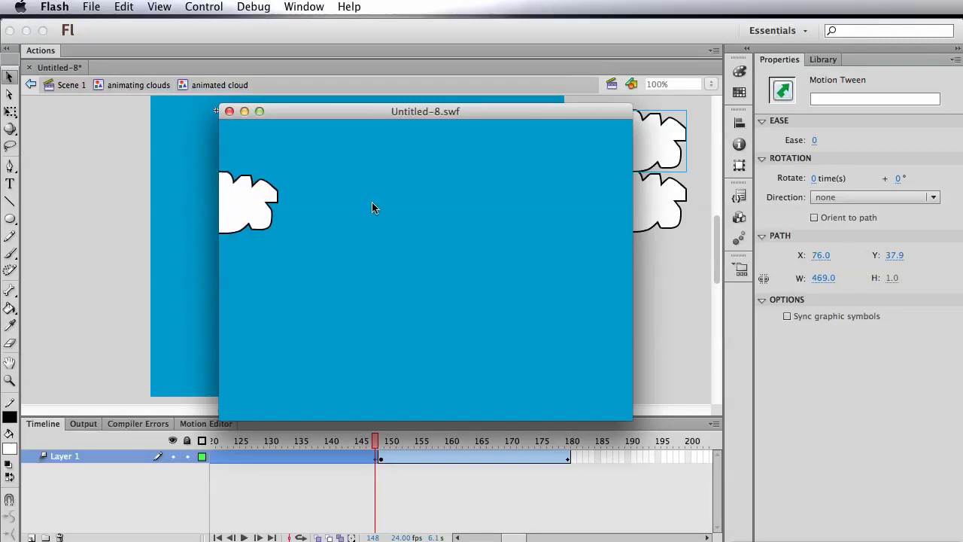
{"action": "left_click", "coordinate": [230, 111]}
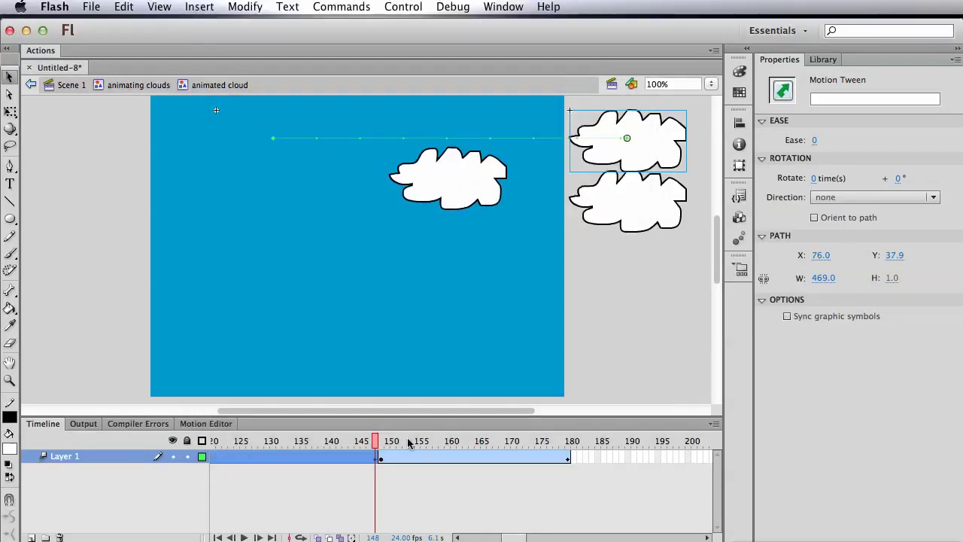
{"action": "left_click", "coordinate": [139, 85]}
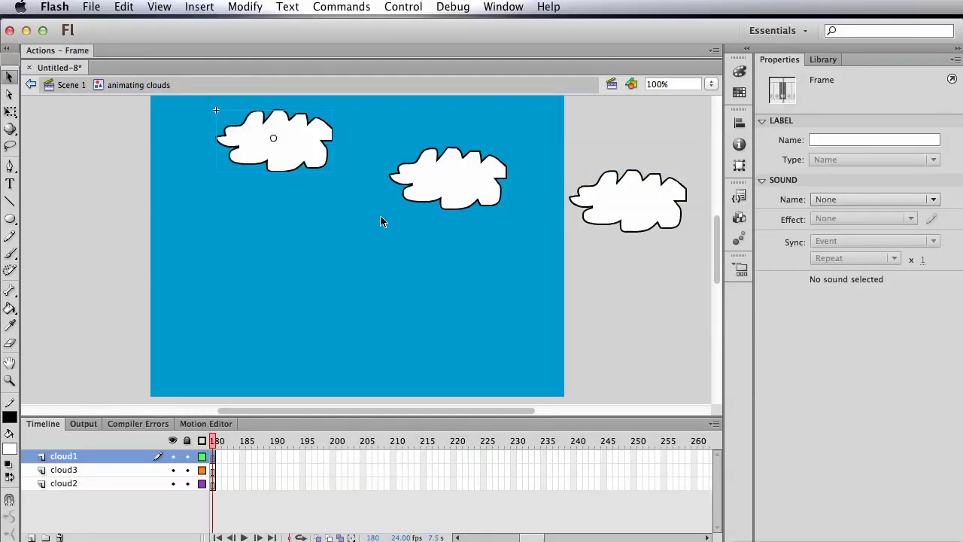
- Give the middle cloud on layer cloud2 a loop start of frame 60 and test the movie
{"action": "left_click", "coordinate": [436, 201]}
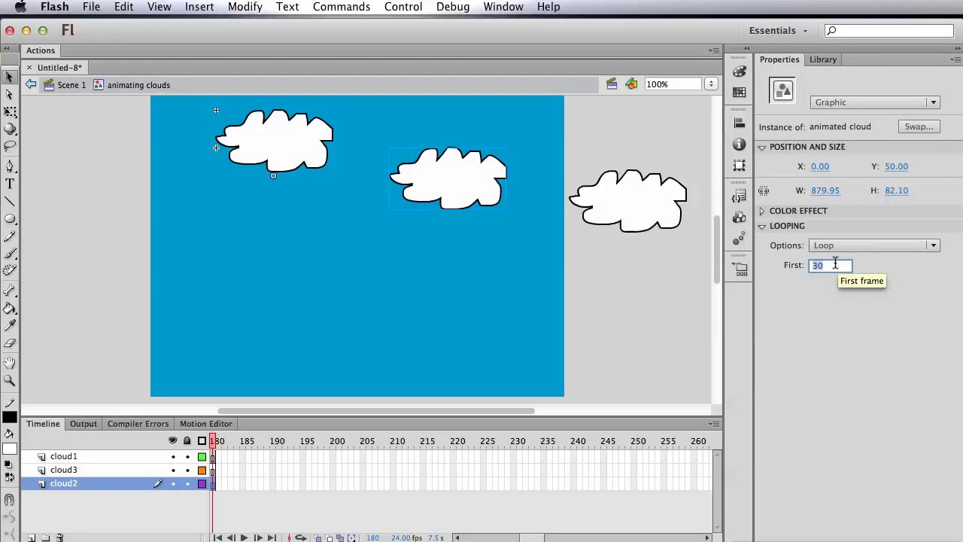
{"action": "key", "text": "ctrl+Return"}
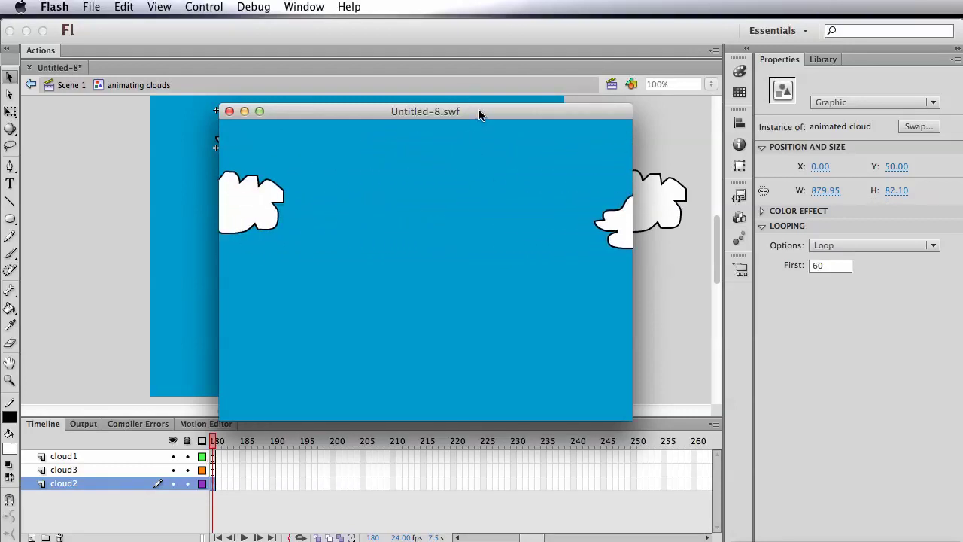
{"action": "mouse_move", "coordinate": [489, 113]}
{"action": "left_mouse_down"}
{"action": "mouse_move", "coordinate": [501, 80]}
{"action": "mouse_move", "coordinate": [484, 119]}
{"action": "left_mouse_up"}
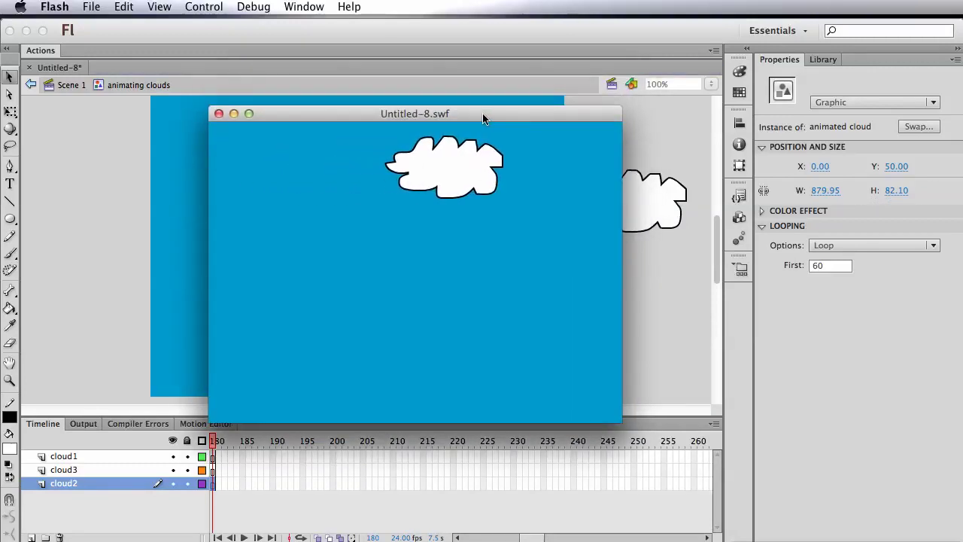